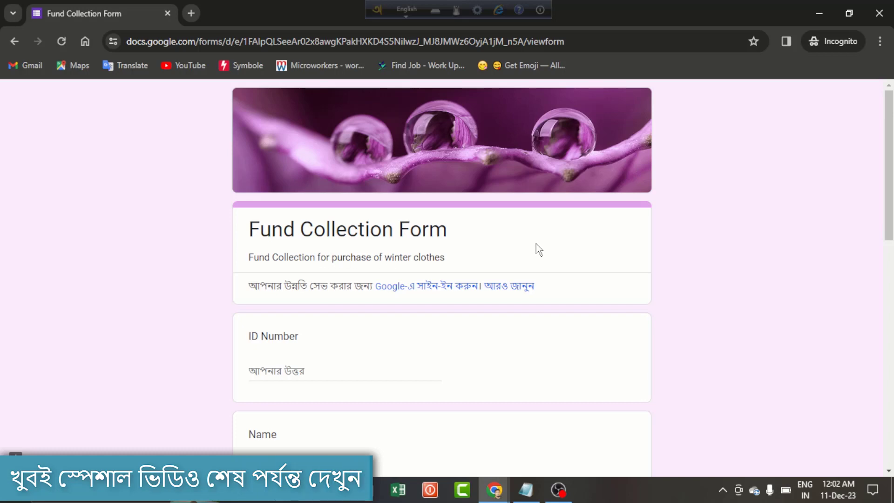
- Review the blank ID Number, Name and Comment fields, then switch to the responses spreadsheet
{"action": "scroll", "coordinate": [536, 244], "scroll_direction": "down", "scroll_amount": 5}
{"action": "scroll", "coordinate": [536, 245], "scroll_direction": "up", "scroll_amount": 5}
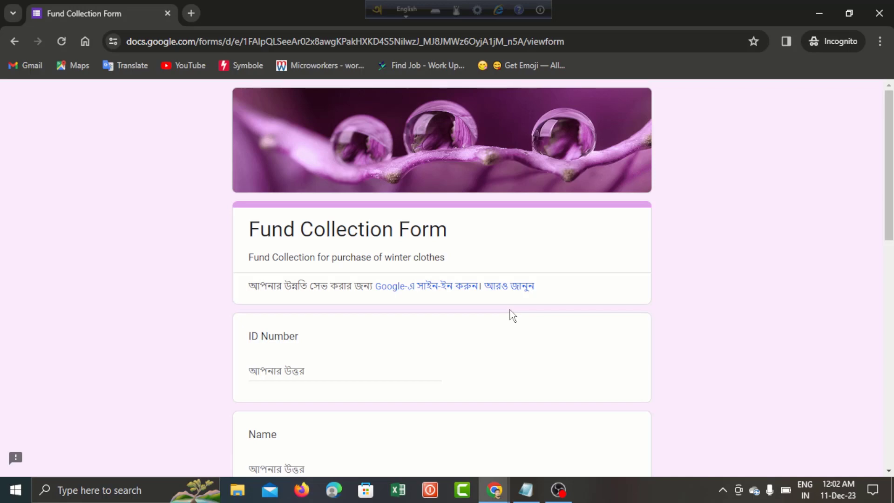
{"action": "left_click", "coordinate": [302, 370]}
{"action": "scroll", "coordinate": [303, 368], "scroll_direction": "down", "scroll_amount": 3}
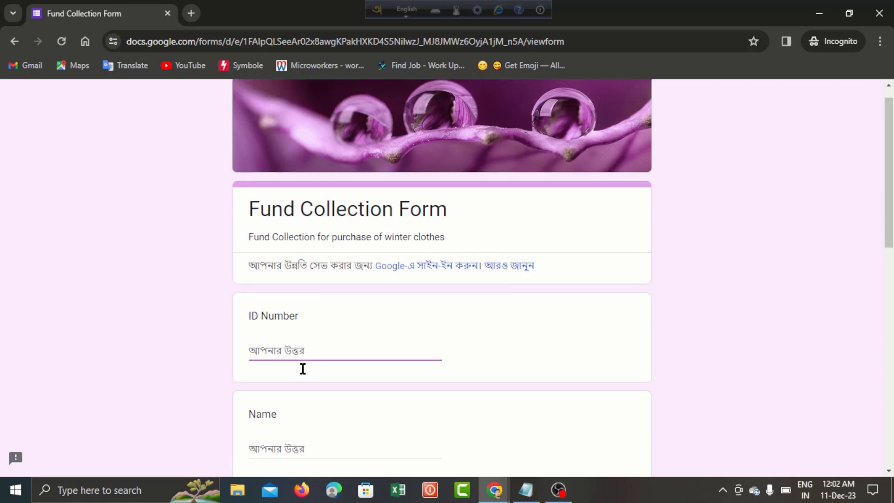
{"action": "left_click", "coordinate": [303, 310]}
{"action": "scroll", "coordinate": [304, 424], "scroll_direction": "down", "scroll_amount": 4}
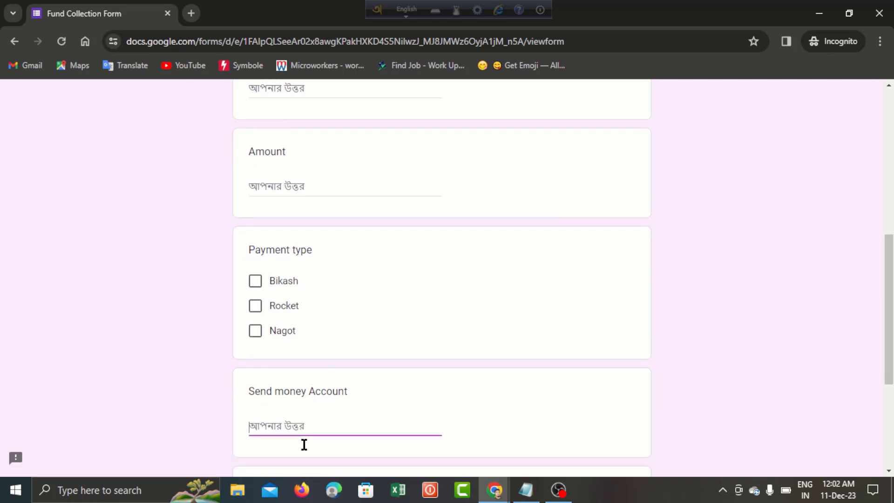
{"action": "scroll", "coordinate": [304, 443], "scroll_direction": "down", "scroll_amount": 3}
{"action": "left_click", "coordinate": [307, 405]}
{"action": "scroll", "coordinate": [309, 387], "scroll_direction": "up", "scroll_amount": 10}
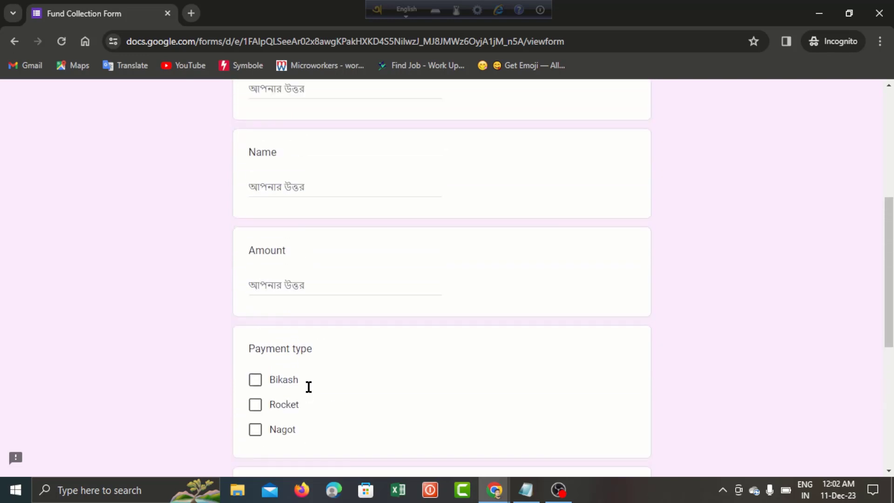
{"action": "scroll", "coordinate": [309, 387], "scroll_direction": "down", "scroll_amount": 10}
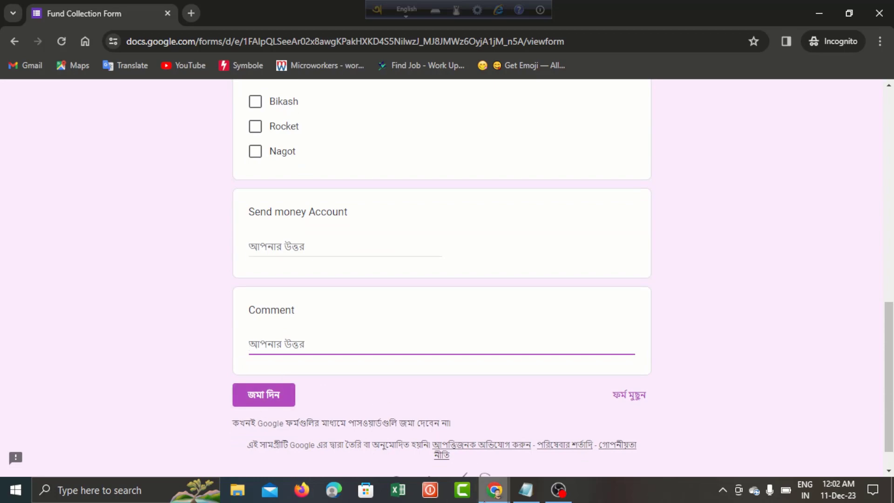
{"action": "key", "text": "alt+Tab"}
- Look over the four responses' timestamps, names, IDs and Paid comments, then open Employee Data
{"action": "left_click", "coordinate": [291, 345]}
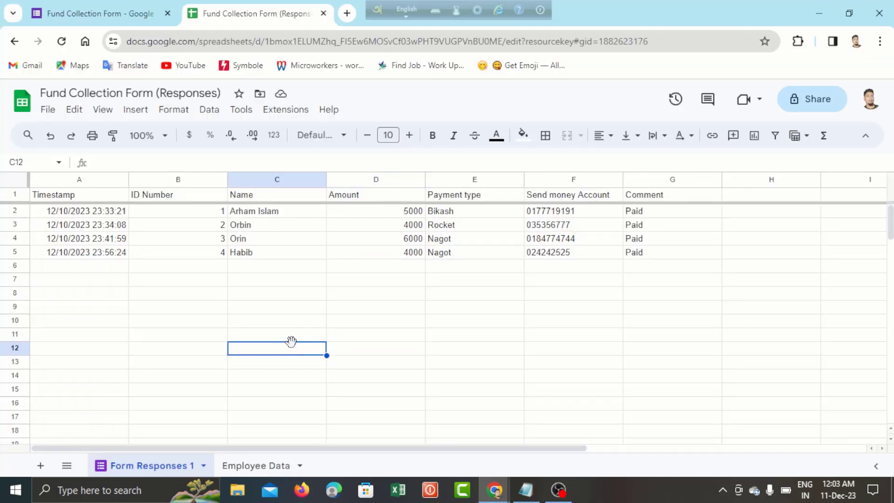
{"action": "left_click", "coordinate": [108, 254]}
{"action": "left_click", "coordinate": [99, 216]}
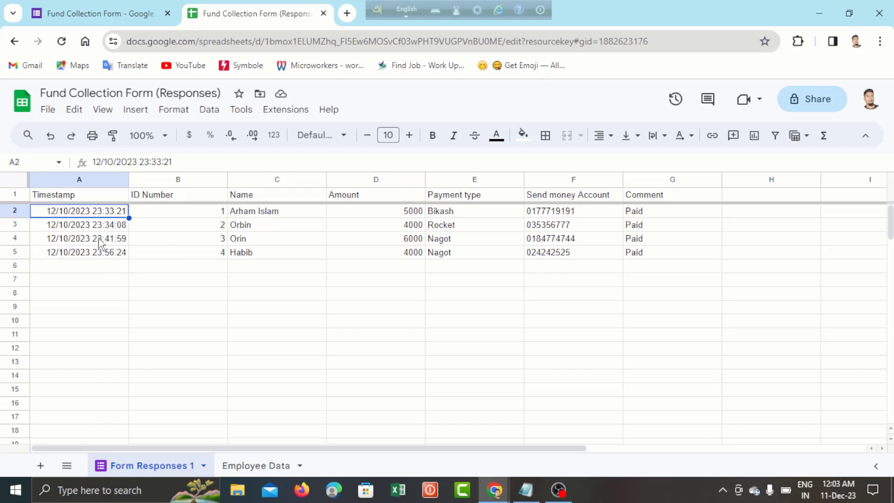
{"action": "left_click", "coordinate": [99, 238]}
{"action": "left_click", "coordinate": [124, 251]}
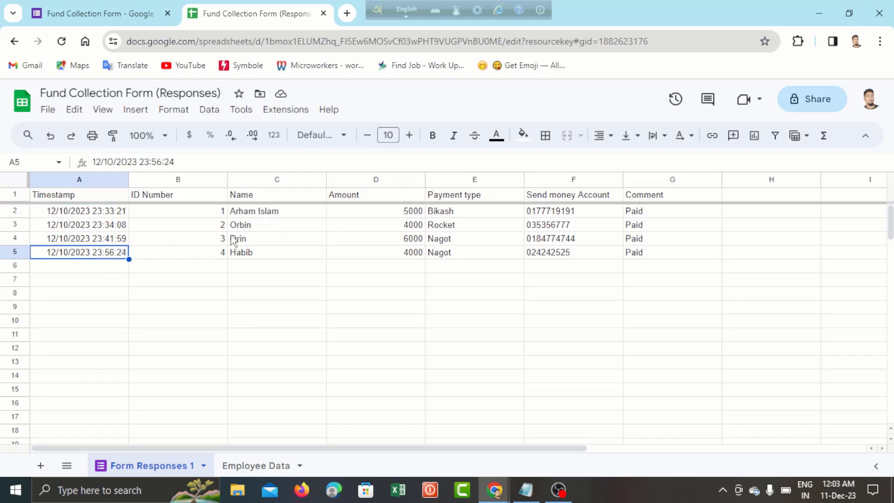
{"action": "left_click", "coordinate": [259, 239]}
{"action": "left_click", "coordinate": [201, 227]}
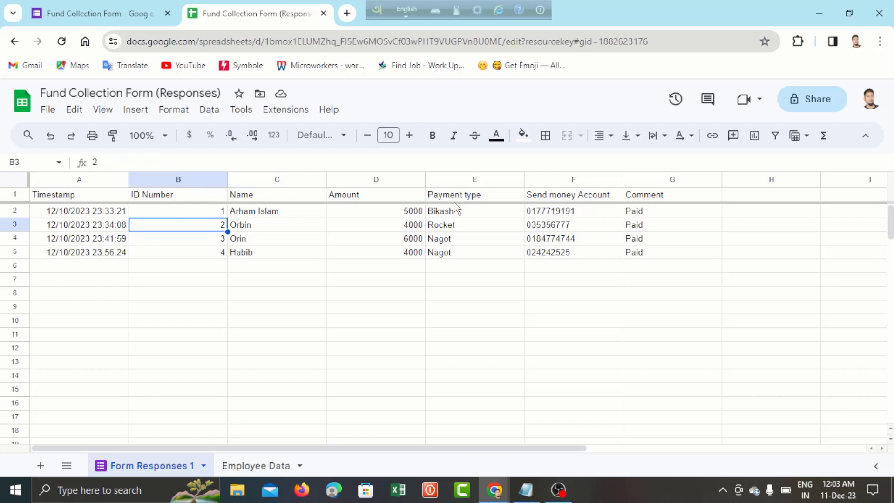
{"action": "left_click", "coordinate": [663, 212]}
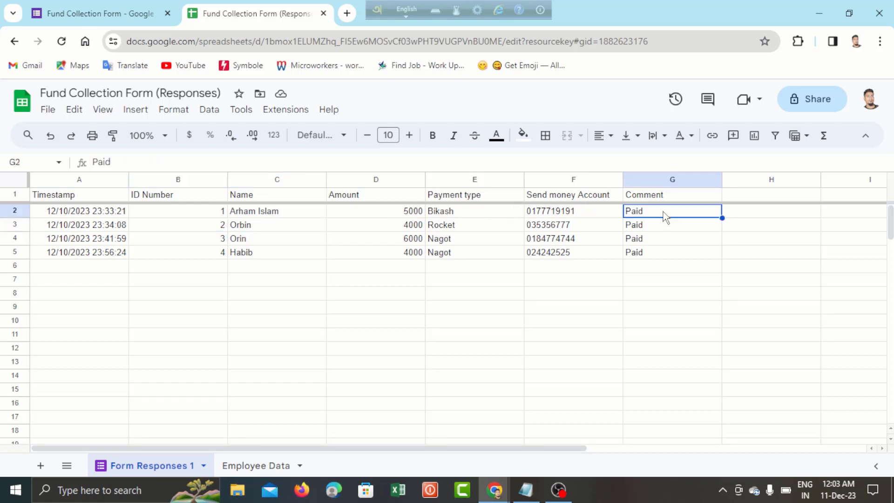
{"action": "left_click", "coordinate": [251, 466]}
- Review employee IDs A2:A11, the C9 Paid Status formula, and the Paid List and Due list names
{"action": "left_click", "coordinate": [267, 262]}
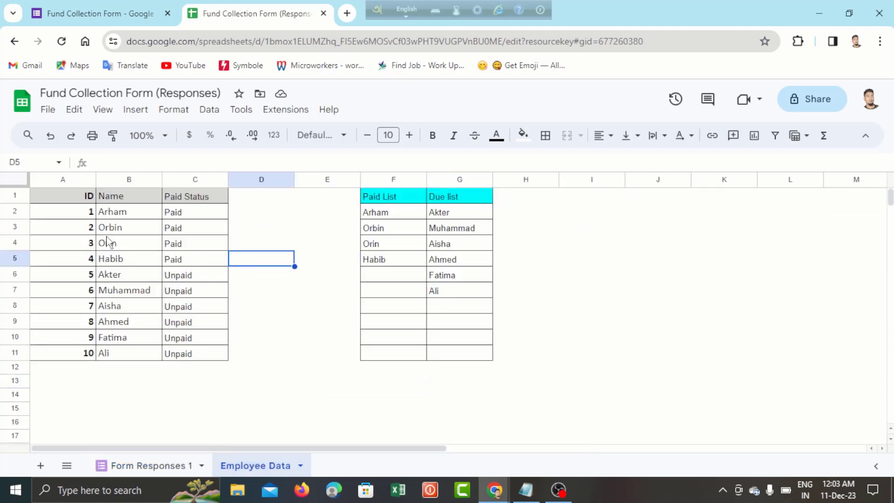
{"action": "left_click", "coordinate": [70, 215]}
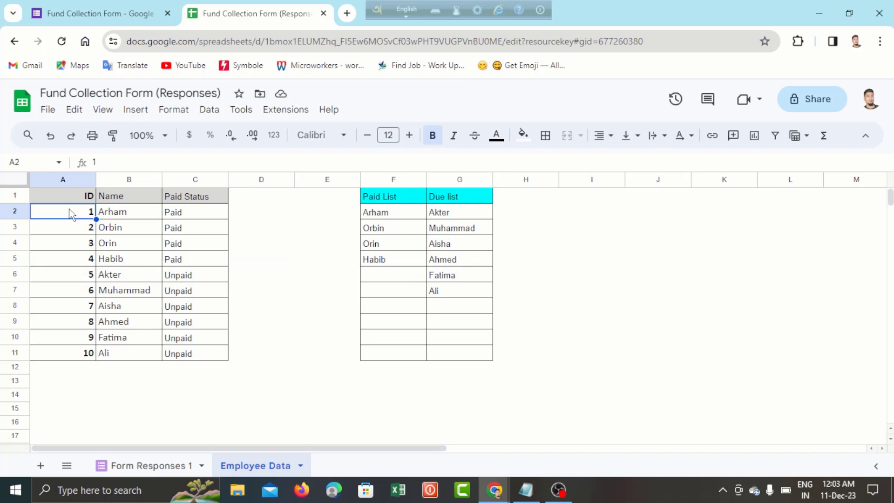
{"action": "left_click_drag", "start_coordinate": [70, 215], "coordinate": [90, 352]}
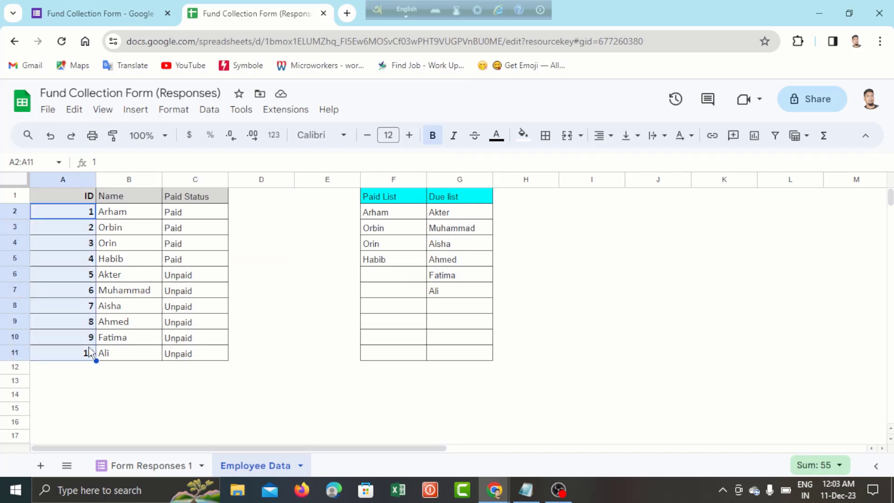
{"action": "left_click", "coordinate": [181, 325]}
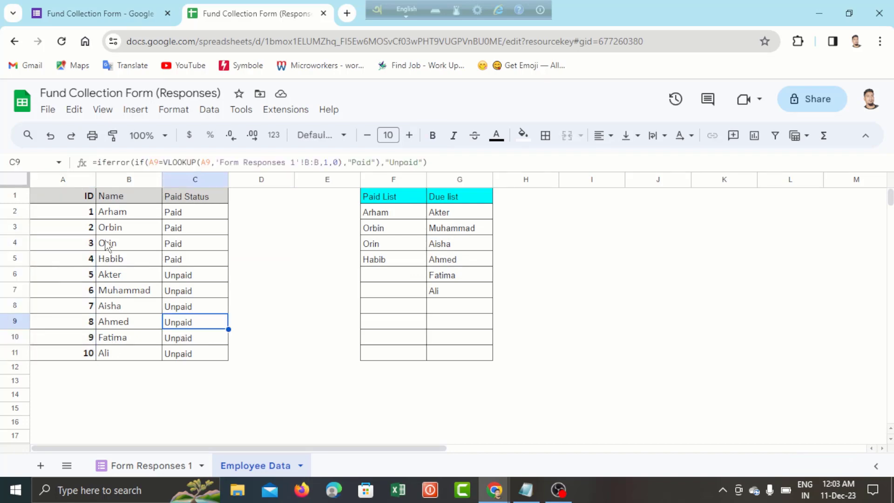
{"action": "left_click", "coordinate": [104, 245]}
{"action": "left_click", "coordinate": [387, 215]}
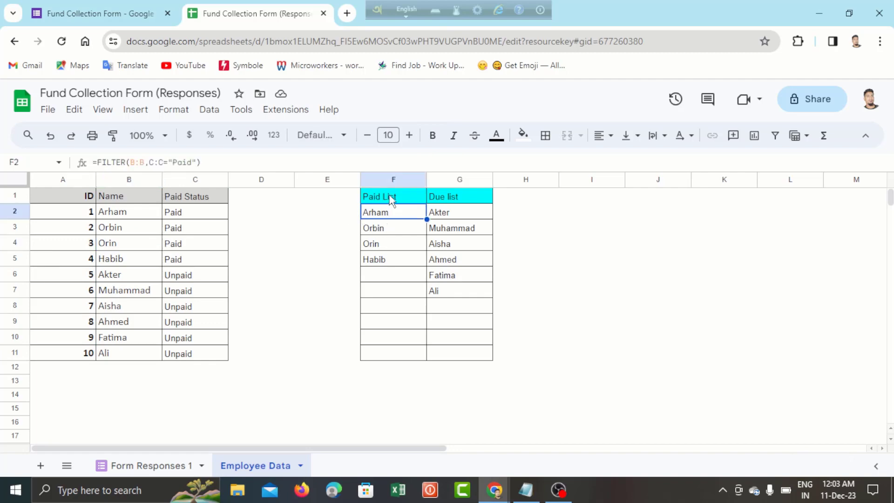
{"action": "left_click", "coordinate": [474, 234]}
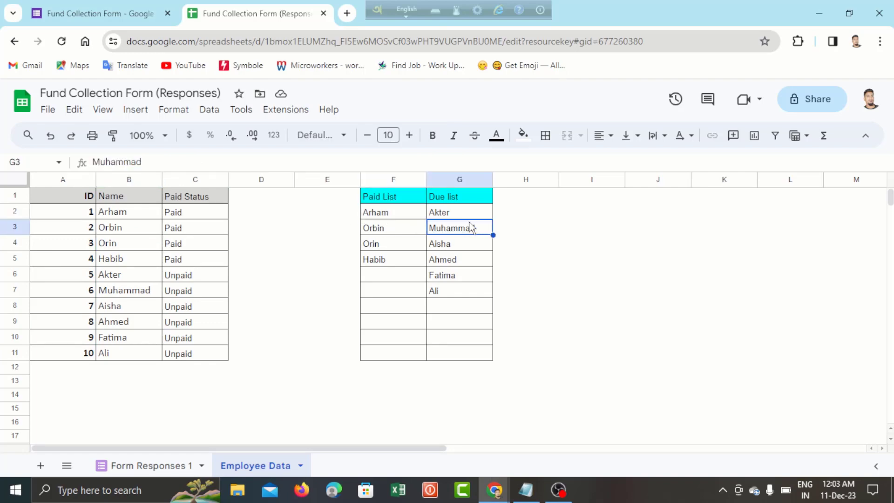
{"action": "left_click", "coordinate": [461, 200]}
{"action": "left_click", "coordinate": [459, 261]}
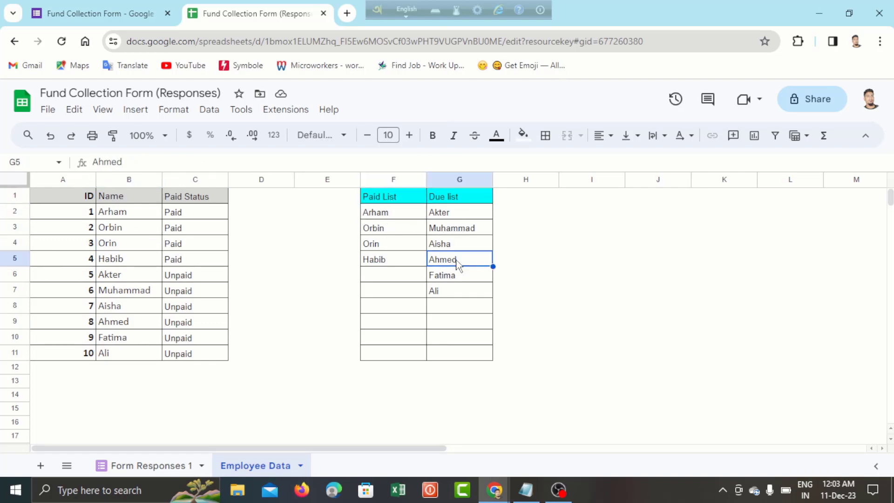
{"action": "left_click", "coordinate": [422, 309]}
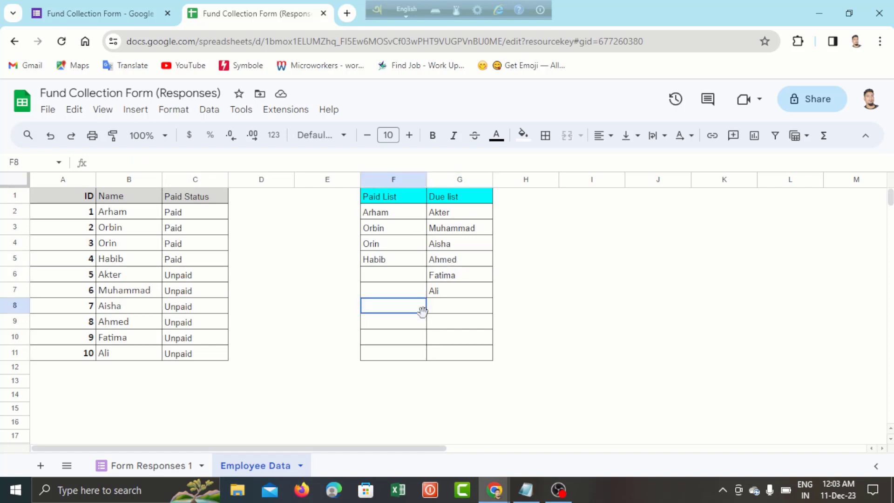
{"action": "left_click", "coordinate": [375, 228]}
- Check the C2 and C4 Paid Status formulas and ID 5's Unpaid status, then return to the form
{"action": "left_click", "coordinate": [202, 215]}
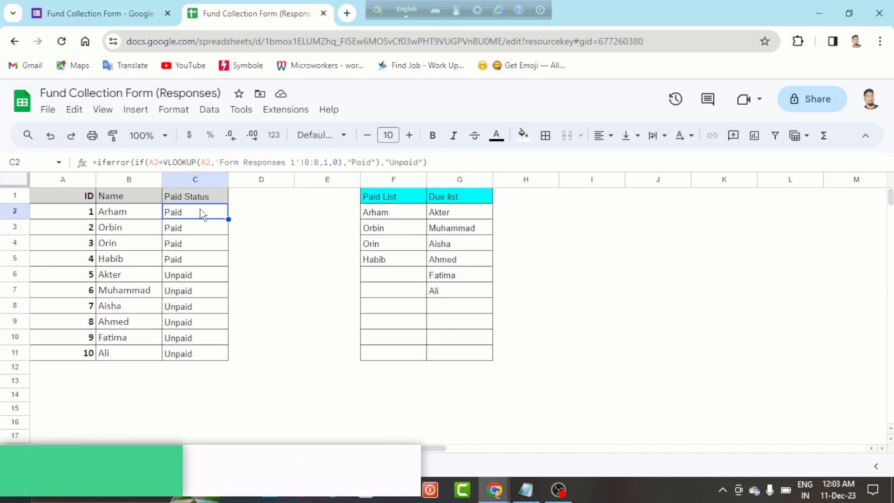
{"action": "left_click", "coordinate": [193, 198]}
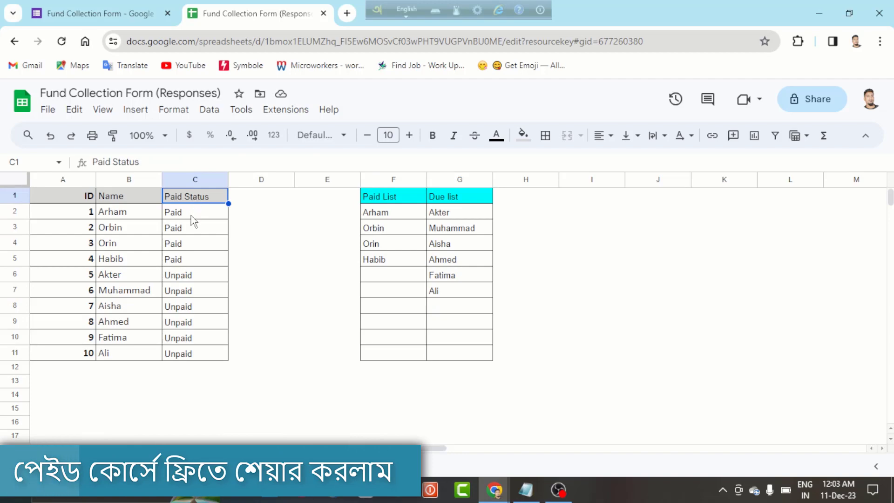
{"action": "left_click", "coordinate": [191, 217]}
{"action": "left_click", "coordinate": [191, 245]}
{"action": "left_click", "coordinate": [189, 294]}
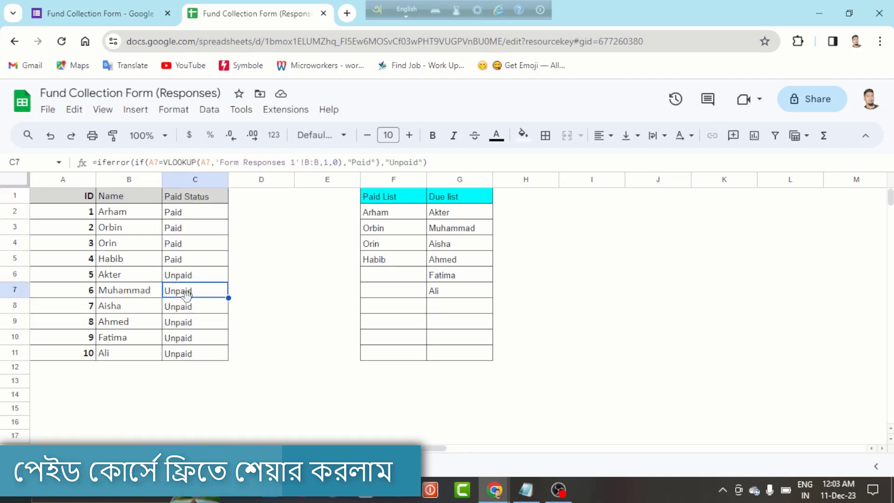
{"action": "left_click", "coordinate": [391, 275]}
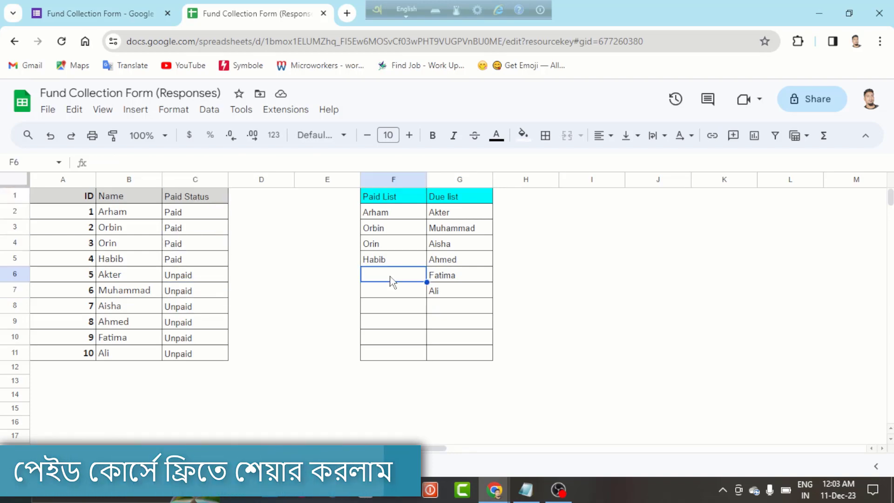
{"action": "left_click", "coordinate": [87, 275]}
{"action": "left_click", "coordinate": [176, 279]}
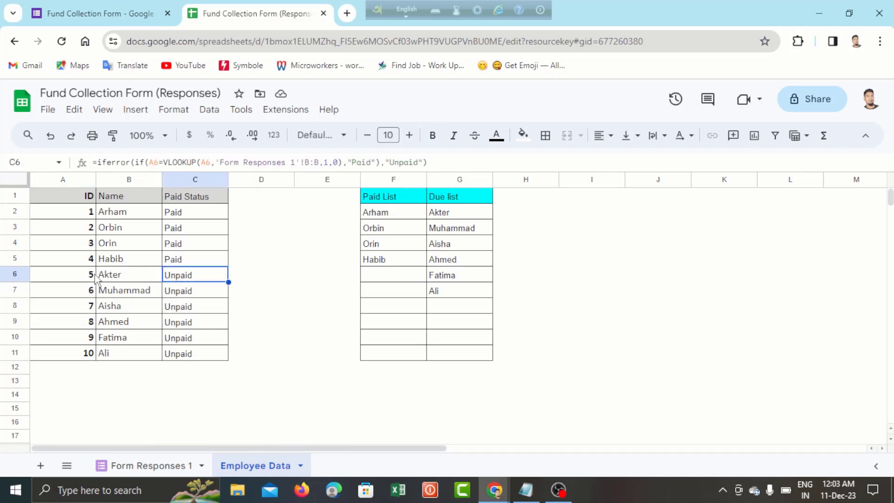
{"action": "left_click", "coordinate": [95, 277]}
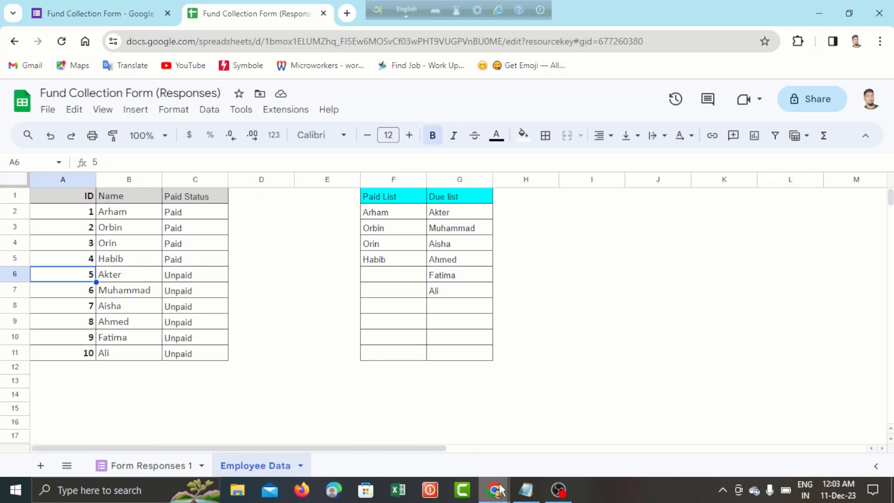
{"action": "mouse_move", "coordinate": [499, 489]}
{"action": "left_click", "coordinate": [448, 448]}
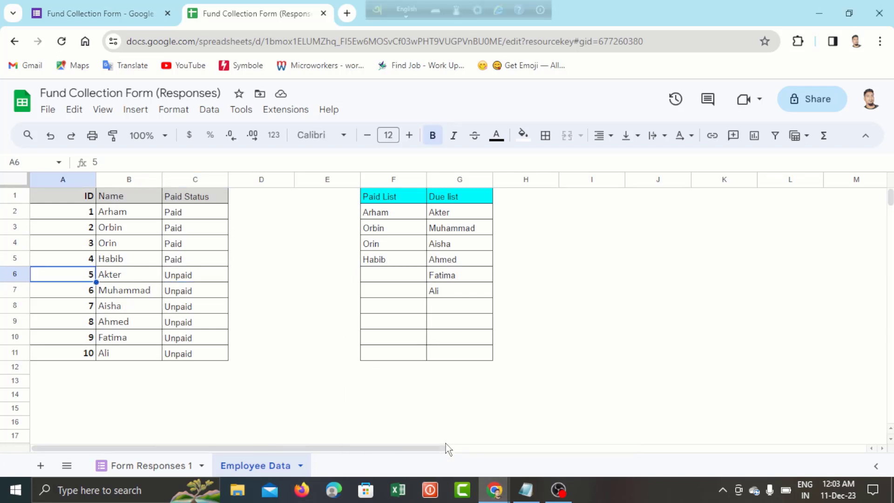
- Enter ID Number 5, the employee's name and Amount 3000 in the Fund Collection Form
{"action": "left_click", "coordinate": [566, 447]}
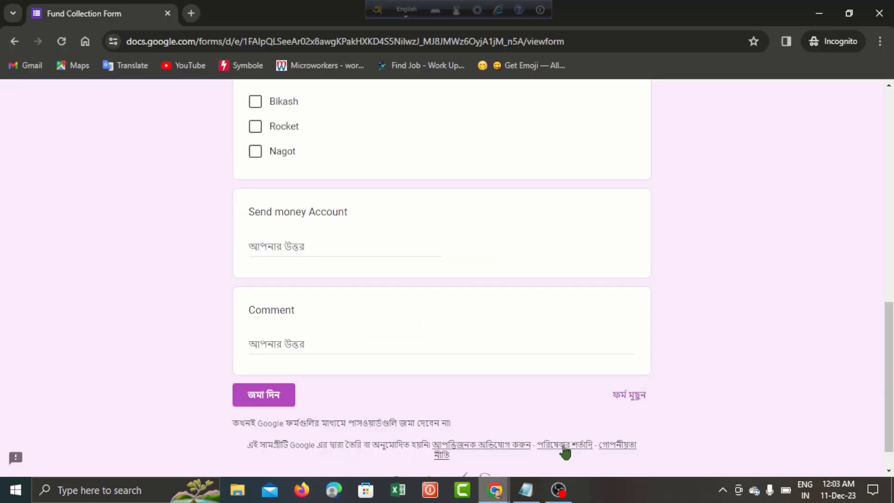
{"action": "scroll", "coordinate": [385, 141], "scroll_direction": "up", "scroll_amount": 10}
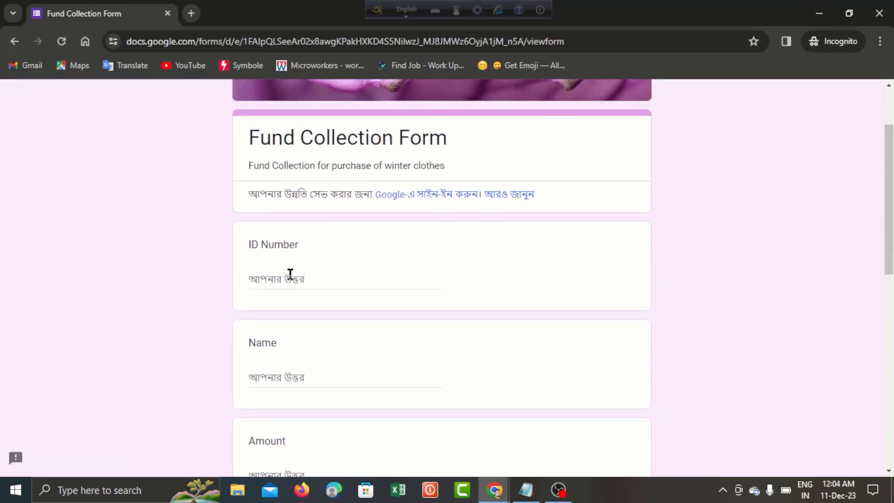
{"action": "left_click", "coordinate": [291, 275]}
{"action": "type", "text": "5"}
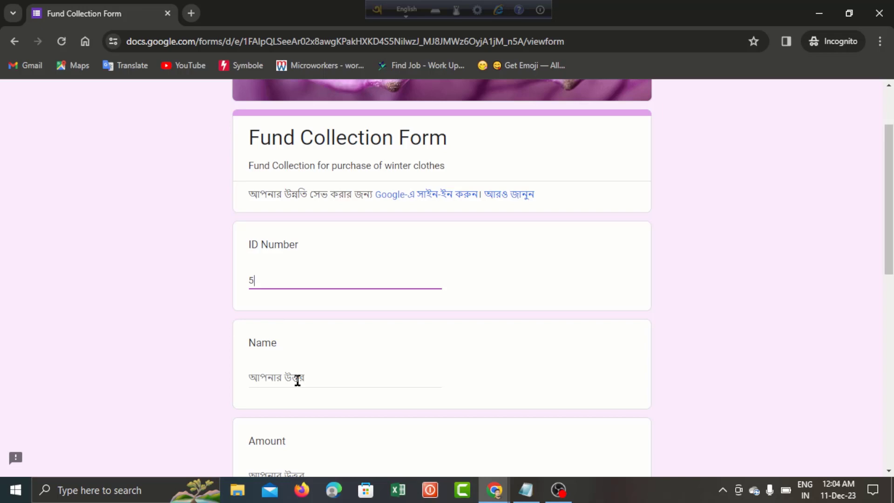
{"action": "left_click", "coordinate": [298, 379]}
{"action": "type", "text": "Akter"}
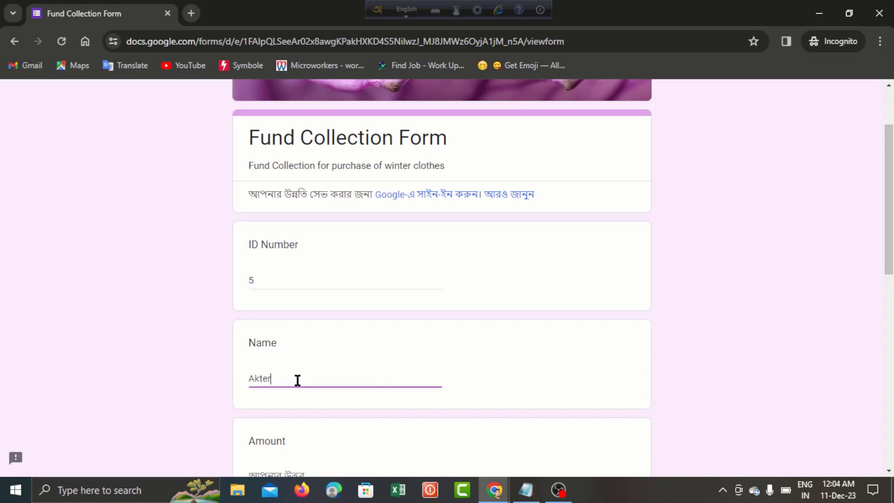
{"action": "scroll", "coordinate": [298, 381], "scroll_direction": "down", "scroll_amount": 4}
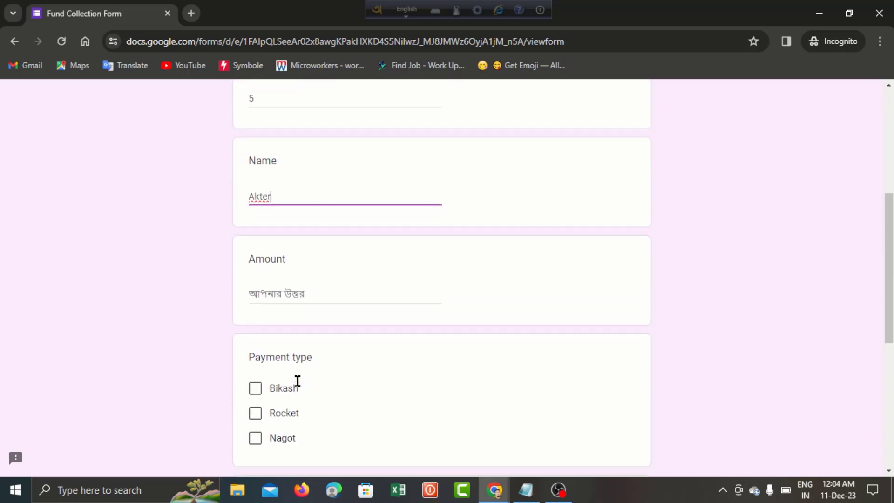
{"action": "left_click", "coordinate": [291, 297]}
{"action": "type", "text": "3000"}
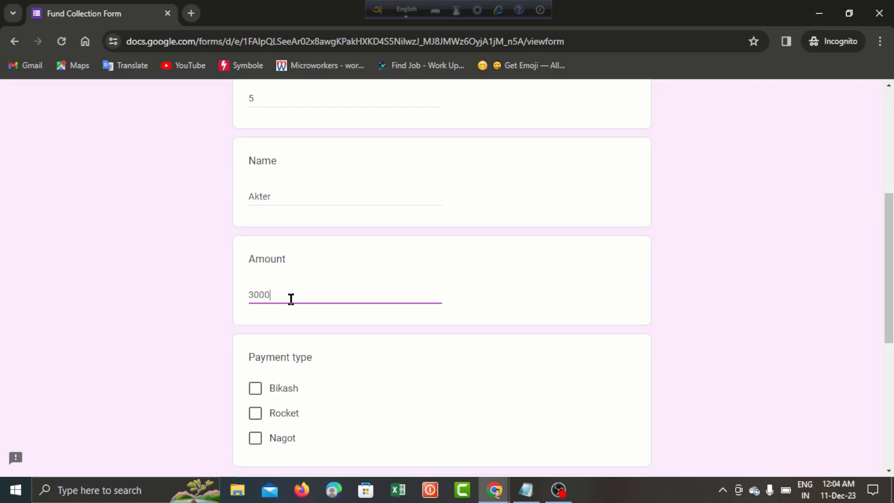
- Choose Nagot as payment type, enter the account number and comment Paid, and submit
{"action": "left_click", "coordinate": [255, 439]}
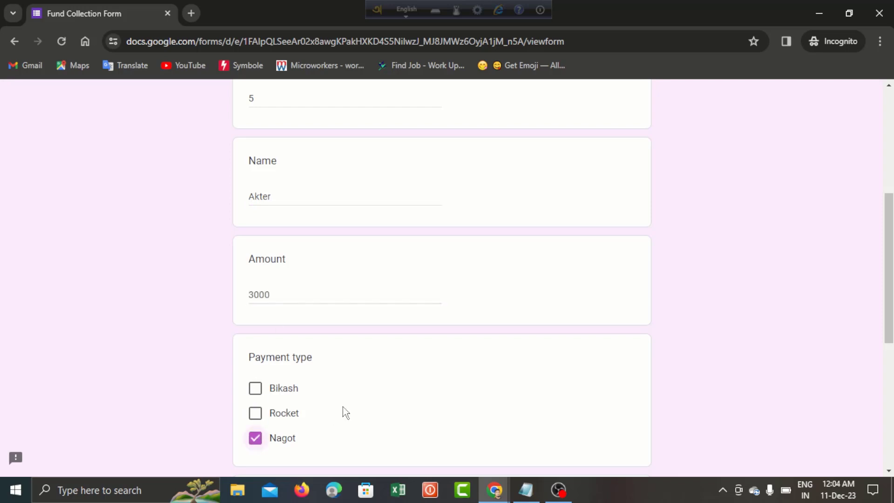
{"action": "scroll", "coordinate": [368, 412], "scroll_direction": "down", "scroll_amount": 3}
{"action": "scroll", "coordinate": [368, 412], "scroll_direction": "down", "scroll_amount": 2}
{"action": "left_click", "coordinate": [329, 324]}
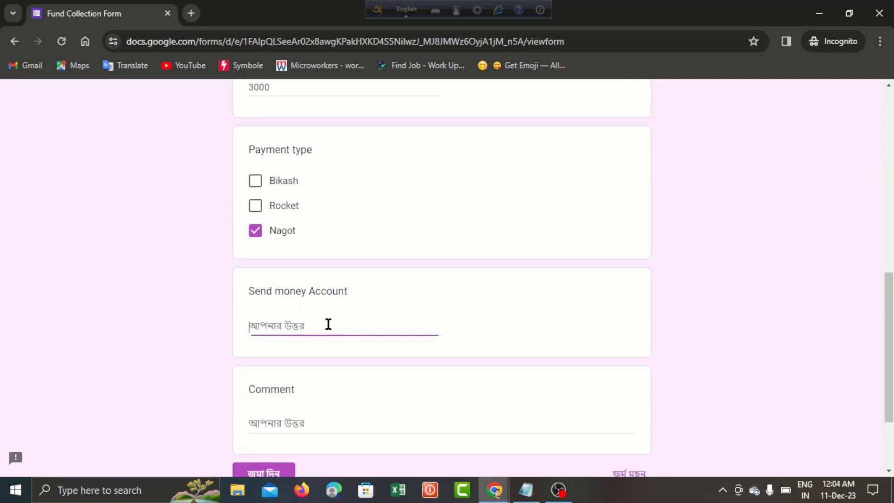
{"action": "left_click", "coordinate": [305, 423]}
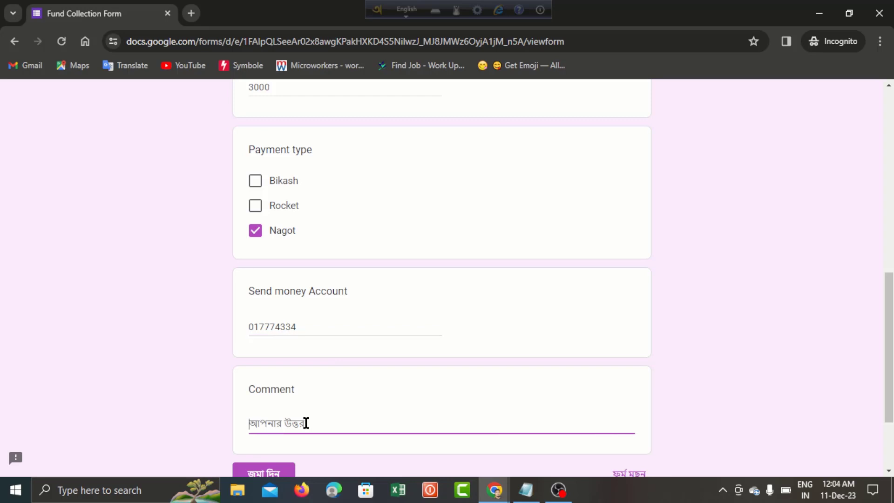
{"action": "type", "text": "Paid"}
{"action": "scroll", "coordinate": [380, 405], "scroll_direction": "down", "scroll_amount": 3}
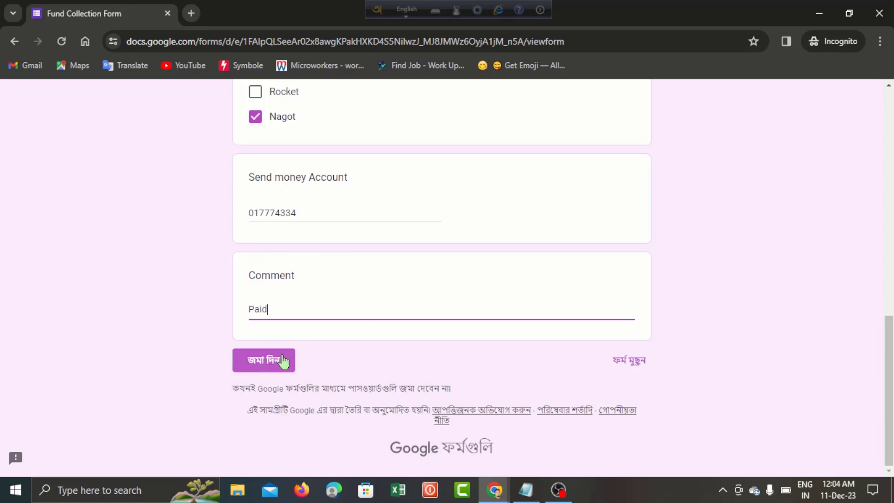
{"action": "left_click", "coordinate": [275, 364]}
{"action": "left_click", "coordinate": [275, 365]}
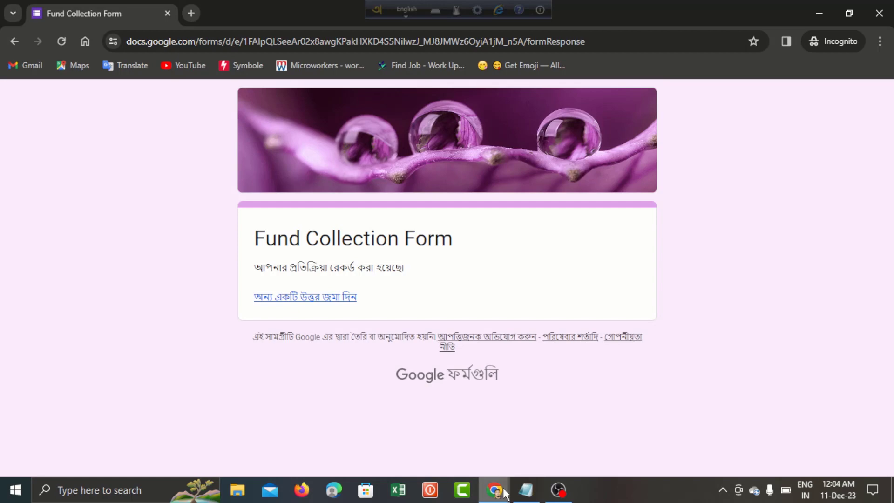
- Confirm Form Responses 1 has a new fifth row with amount 3000, Nagot, the account number and Paid
{"action": "mouse_move", "coordinate": [504, 493]}
{"action": "left_click", "coordinate": [454, 445]}
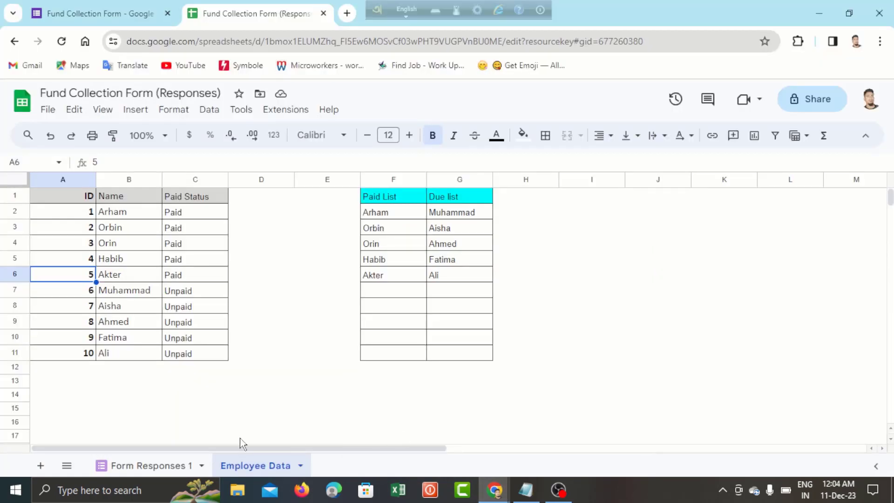
{"action": "left_click", "coordinate": [171, 467]}
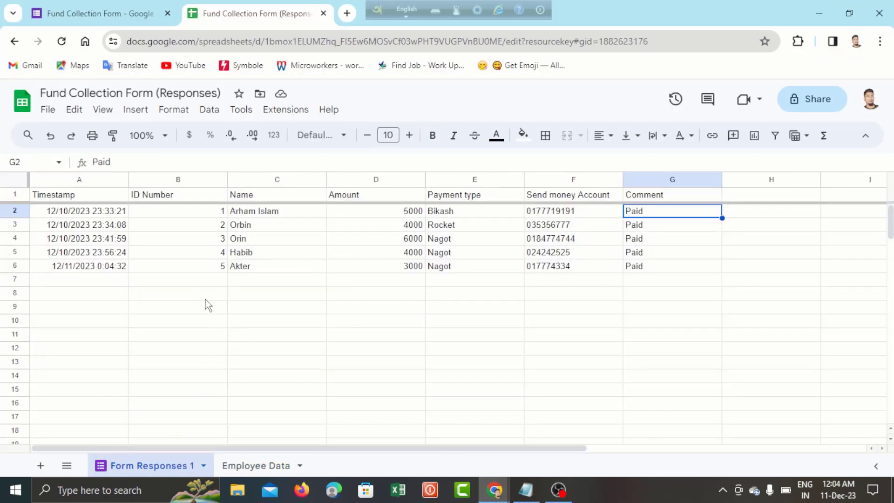
{"action": "left_click", "coordinate": [231, 271]}
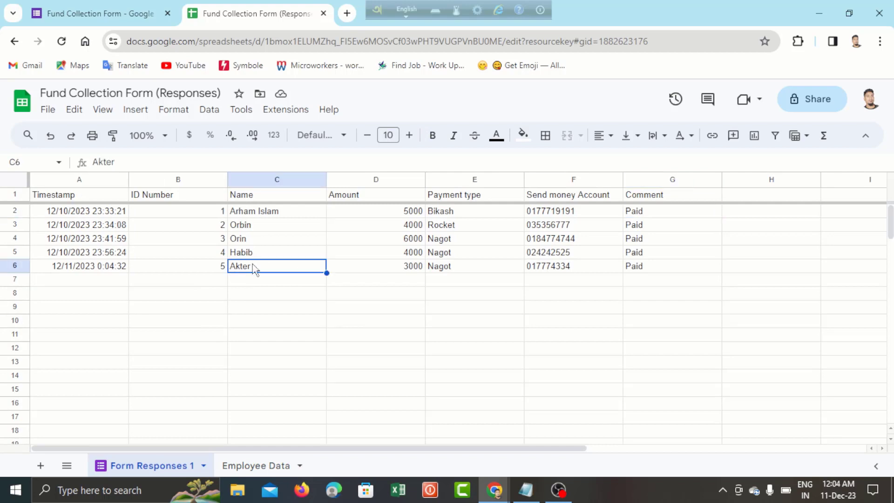
{"action": "left_click", "coordinate": [394, 272]}
{"action": "left_click", "coordinate": [474, 272]}
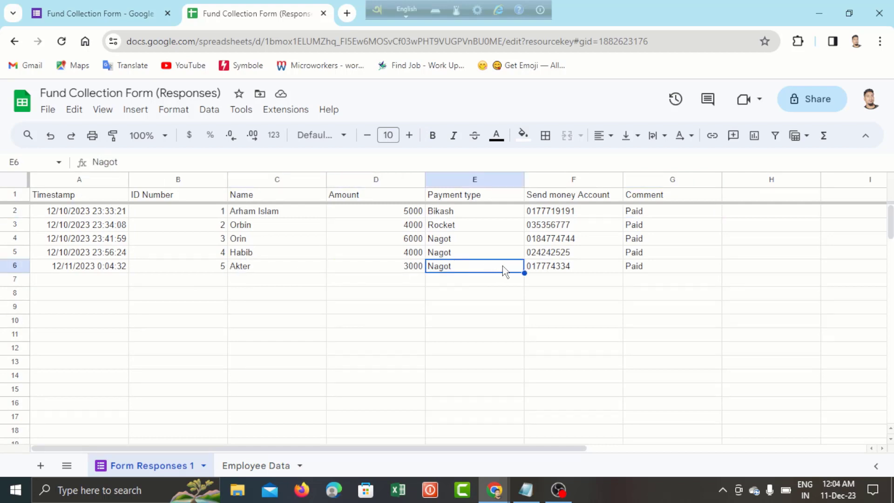
{"action": "left_click", "coordinate": [558, 269]}
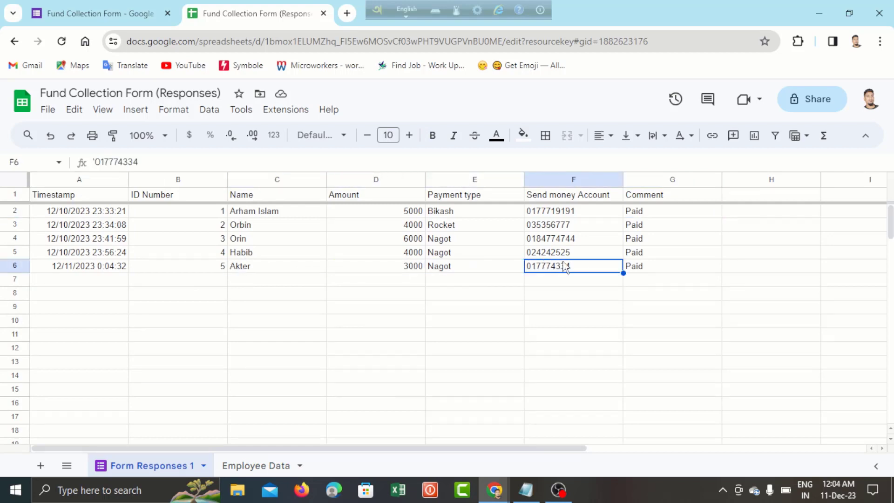
{"action": "left_click", "coordinate": [651, 267]}
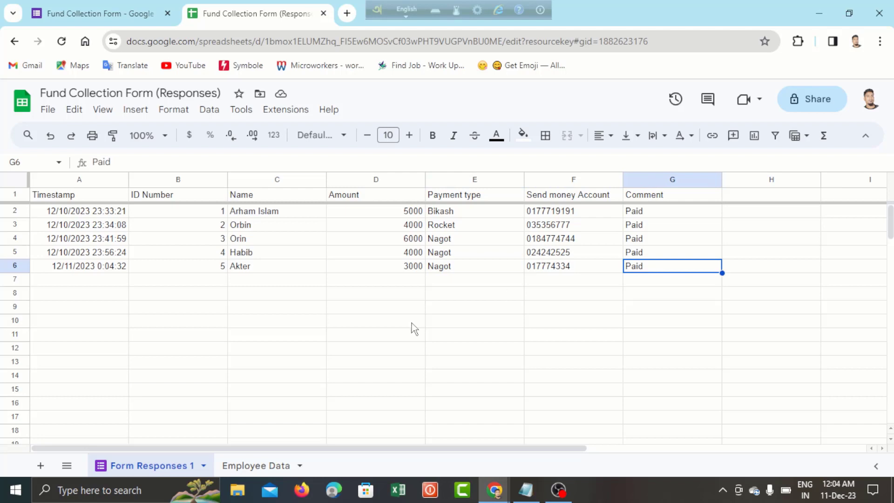
- On Employee Data, verify ID 5 now shows Paid and appears as the newest Paid List entry
{"action": "left_click", "coordinate": [264, 465]}
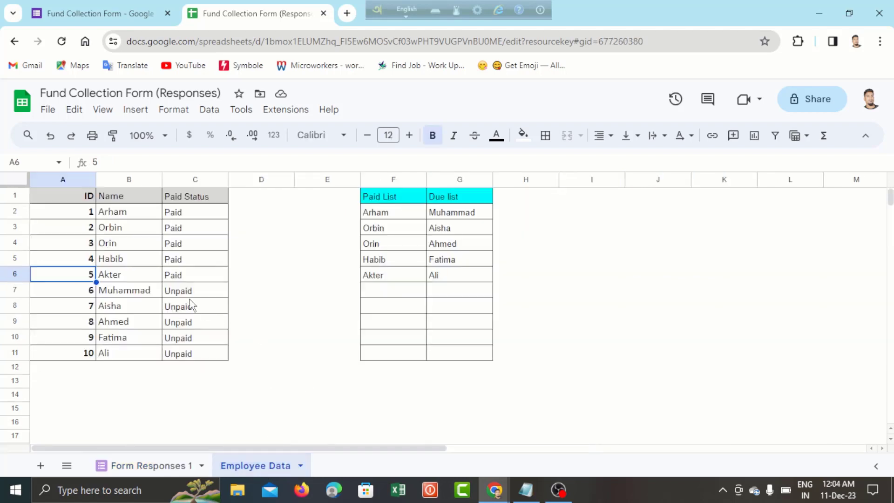
{"action": "left_click", "coordinate": [173, 276]}
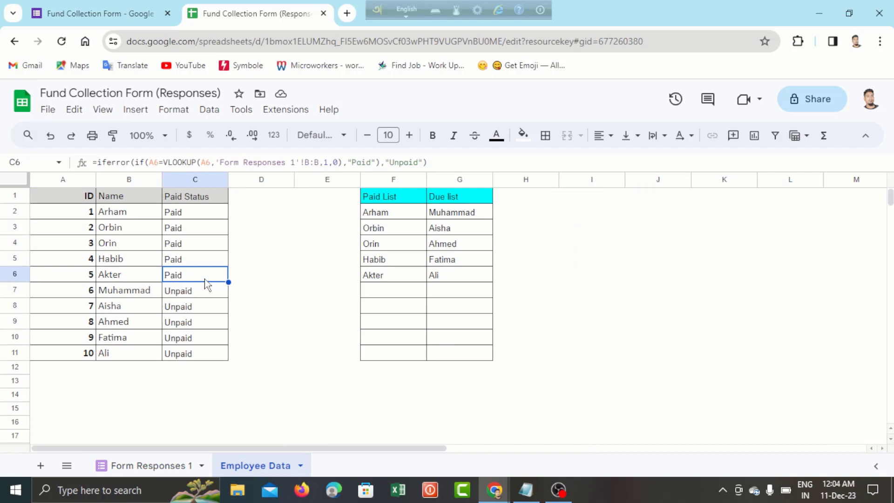
{"action": "left_click", "coordinate": [377, 278]}
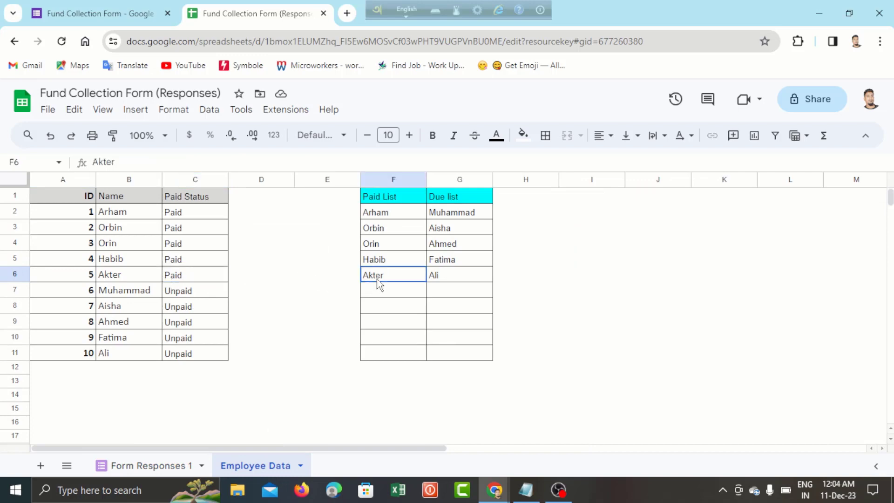
{"action": "left_click", "coordinate": [450, 274]}
{"action": "left_click", "coordinate": [401, 275]}
- Open a new browser tab and close the responses spreadsheet and form editor tabs
{"action": "left_click", "coordinate": [526, 290]}
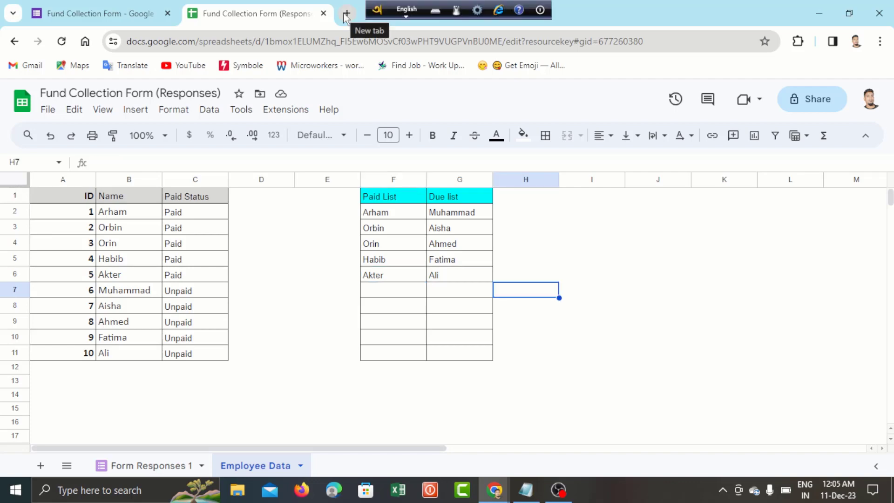
{"action": "left_click", "coordinate": [347, 13]}
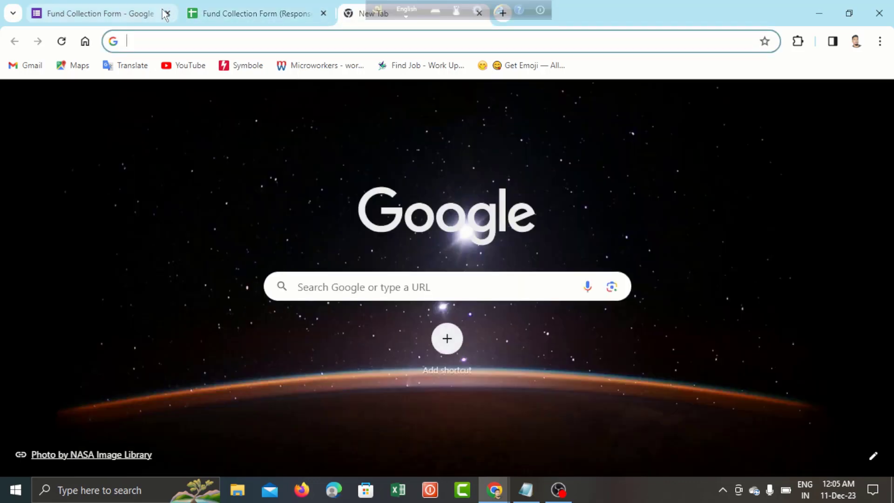
{"action": "left_click", "coordinate": [323, 13]}
{"action": "left_click", "coordinate": [161, 13]}
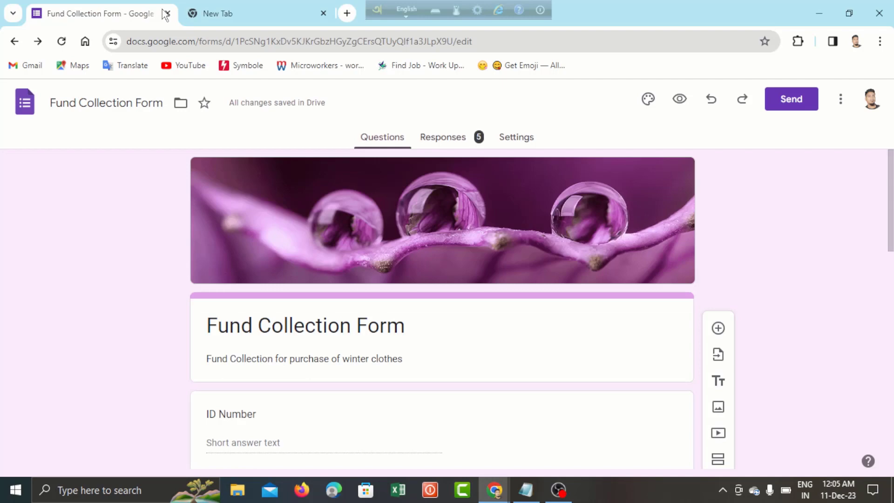
{"action": "left_click", "coordinate": [166, 13]}
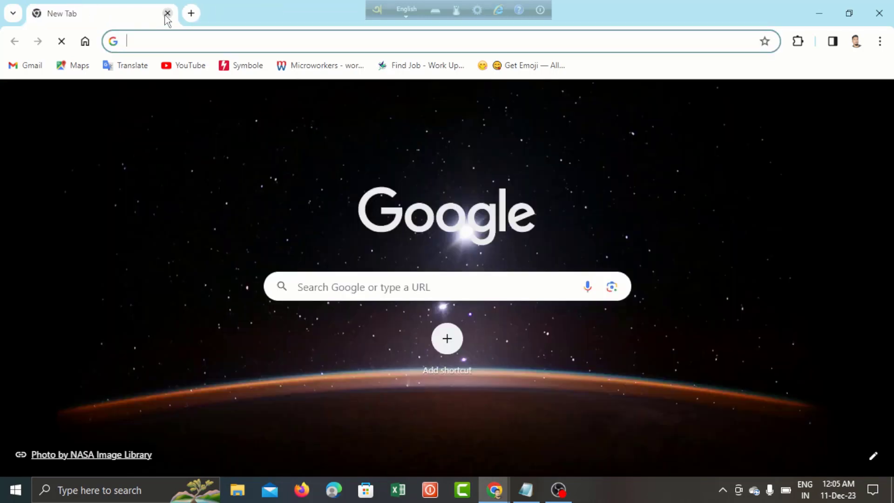
- Go to Gmail and launch Google Forms from the Google apps menu
{"action": "left_click", "coordinate": [25, 66]}
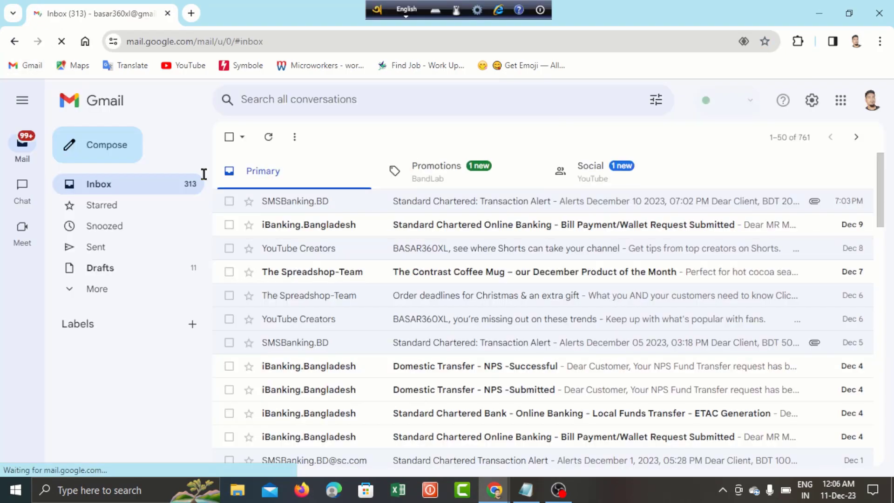
{"action": "left_click", "coordinate": [847, 105]}
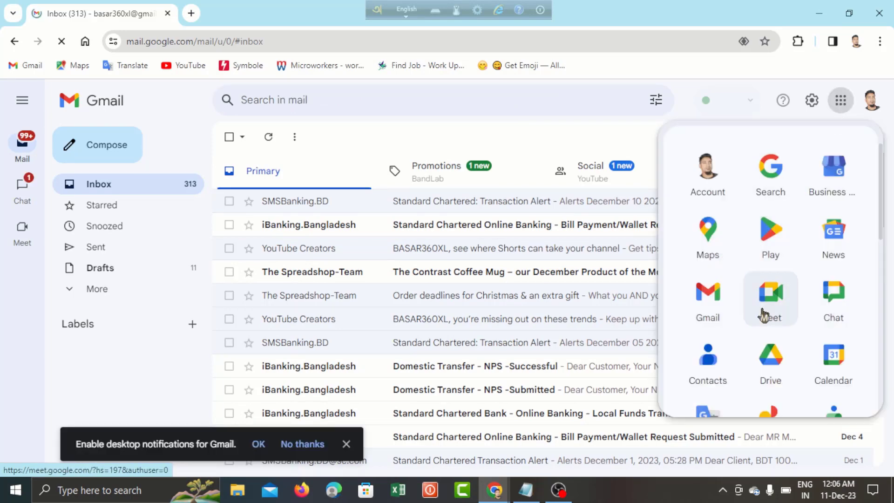
{"action": "scroll", "coordinate": [769, 308], "scroll_direction": "down", "scroll_amount": 4}
{"action": "scroll", "coordinate": [764, 316], "scroll_direction": "down", "scroll_amount": 8}
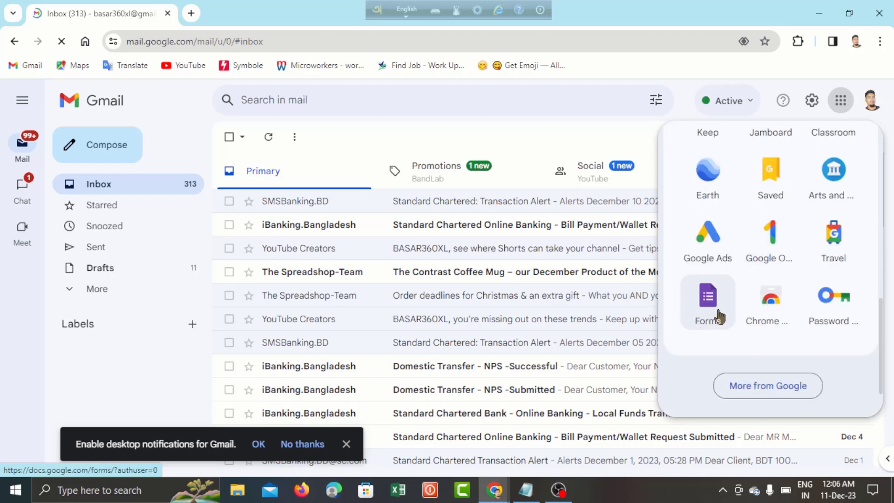
{"action": "left_click", "coordinate": [705, 308]}
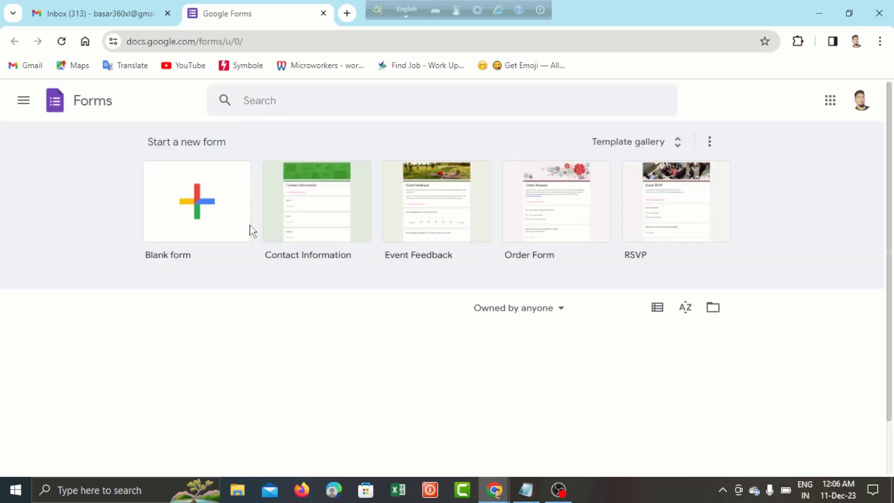
- Create a new blank form and bring up the notes listing its fields
{"action": "left_click", "coordinate": [233, 231]}
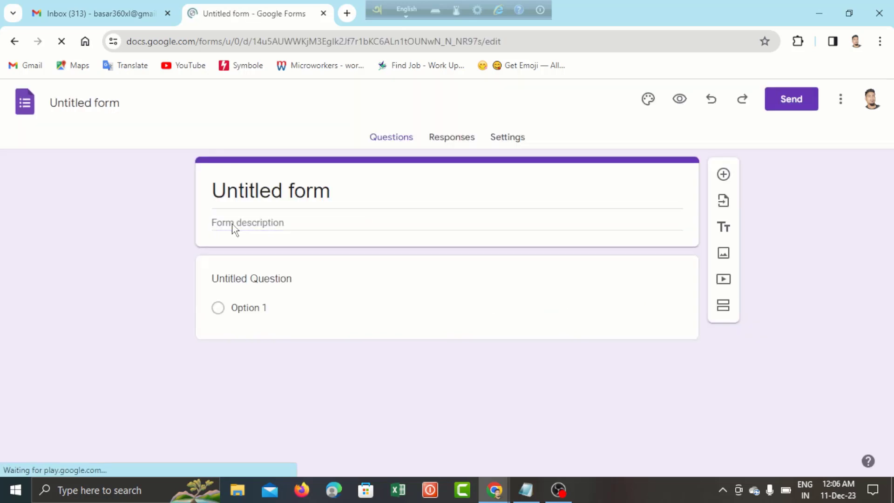
{"action": "left_click", "coordinate": [288, 191]}
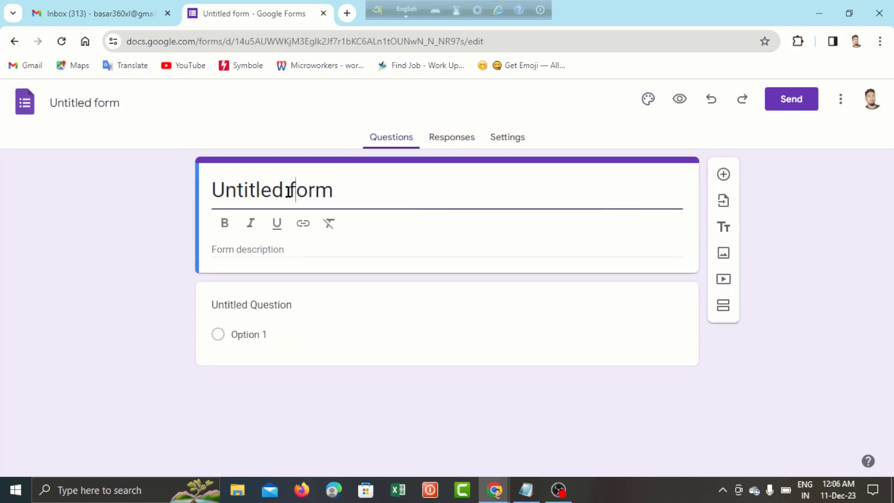
{"action": "left_click", "coordinate": [97, 102]}
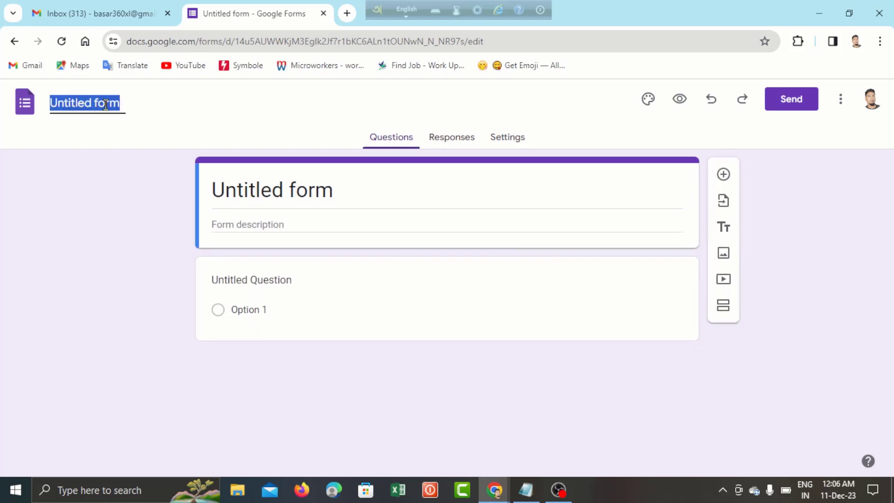
{"action": "left_click", "coordinate": [527, 490]}
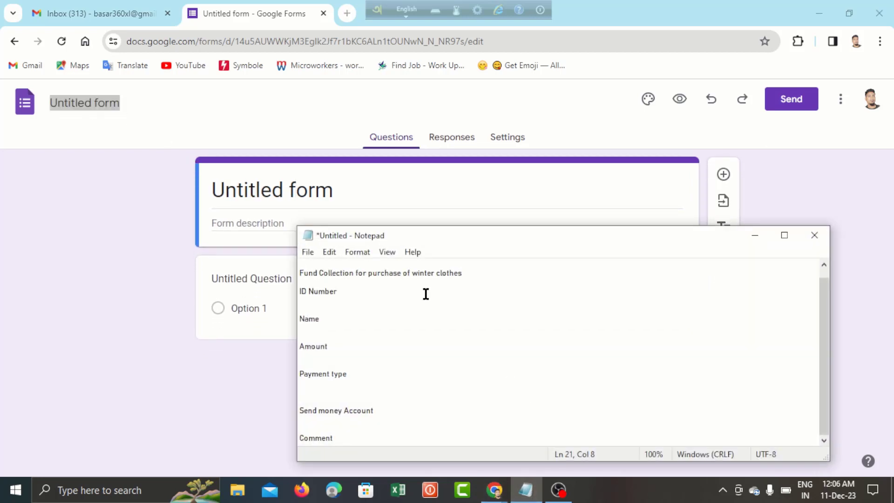
{"action": "left_click_drag", "start_coordinate": [464, 274], "coordinate": [290, 265]}
{"action": "key", "text": "ctrl+c"}
{"action": "scroll", "coordinate": [368, 273], "scroll_direction": "up", "scroll_amount": 1}
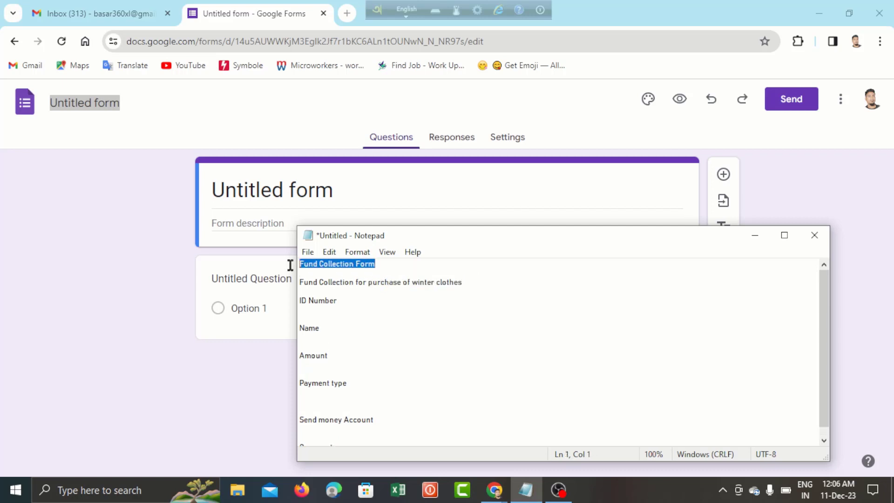
- Rename the form file to 'Fund Collection Form 1'
{"action": "double_click", "coordinate": [99, 105]}
{"action": "key", "text": "ctrl+a"}
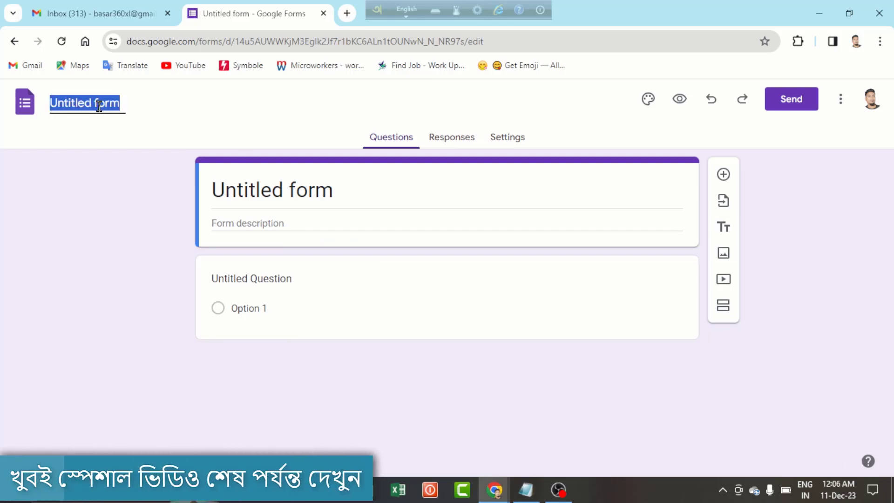
{"action": "key", "text": "ctrl+v"}
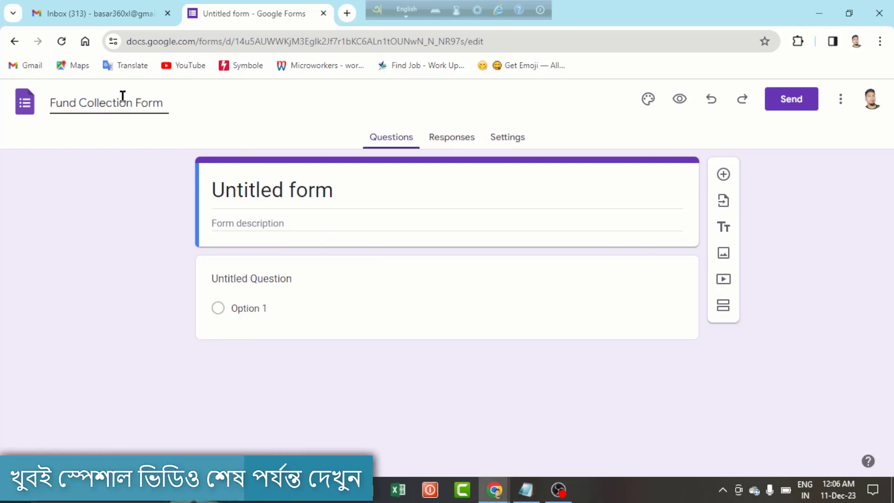
{"action": "type", "text": "1"}
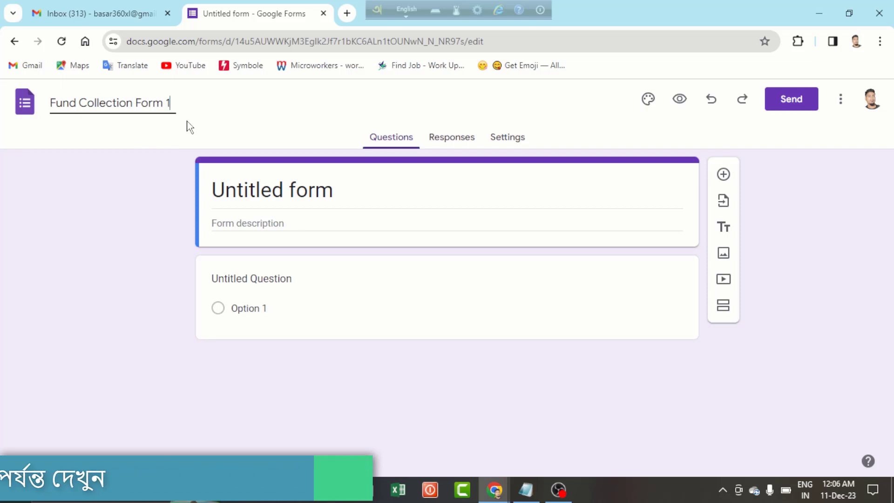
{"action": "left_click", "coordinate": [269, 193]}
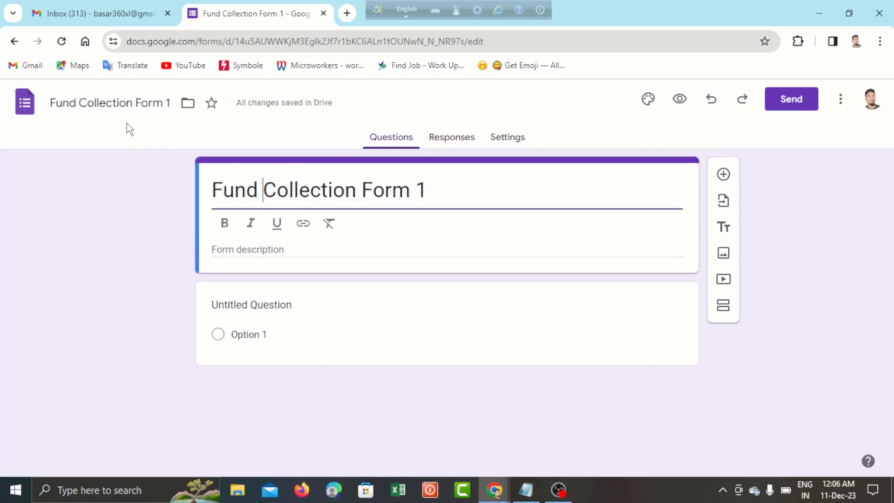
- Paste 'Fund Collection for purchase of winter clothes' from the notes into the form description
{"action": "left_click", "coordinate": [323, 250]}
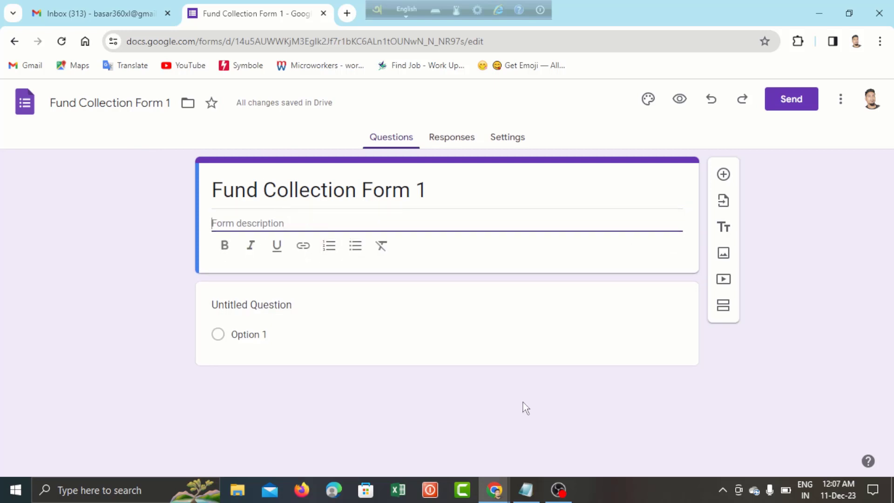
{"action": "left_click", "coordinate": [526, 490]}
{"action": "left_click", "coordinate": [474, 289]}
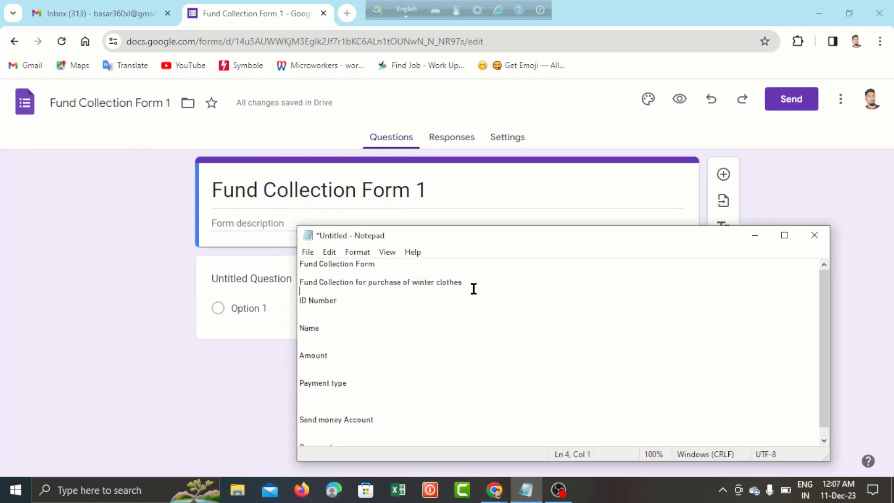
{"action": "left_click_drag", "start_coordinate": [470, 284], "coordinate": [297, 283]}
{"action": "key", "text": "ctrl+c"}
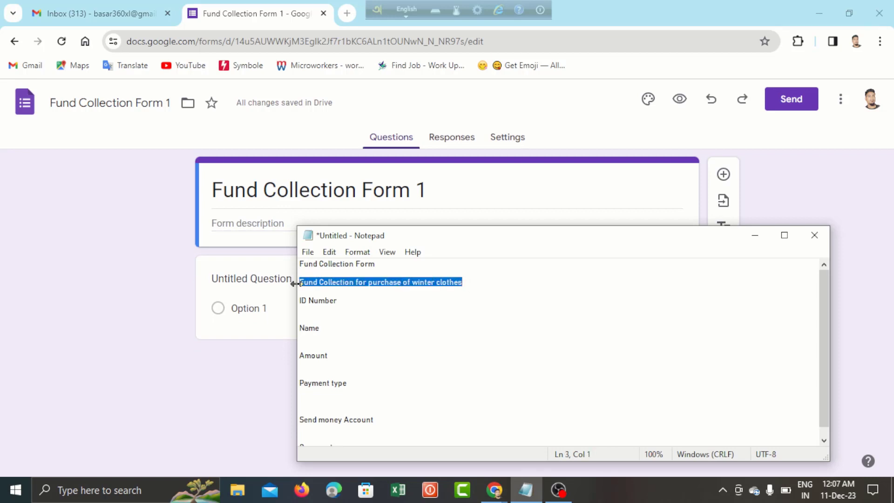
{"action": "left_click", "coordinate": [281, 225]}
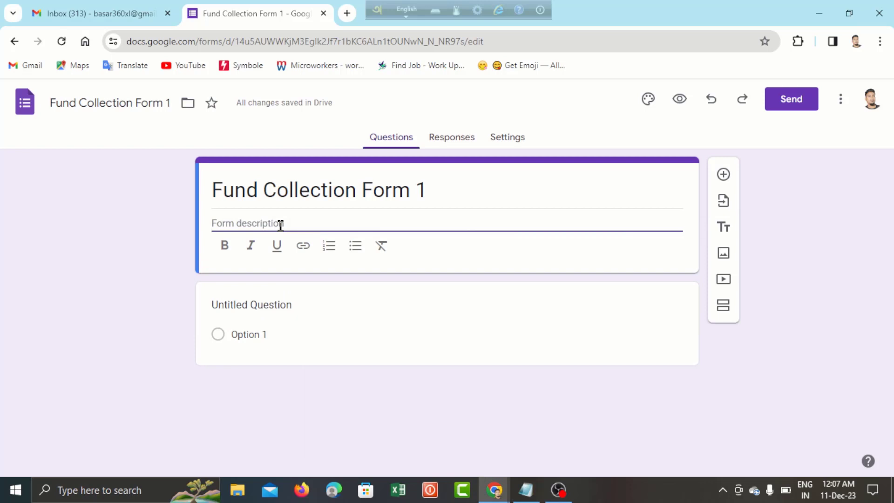
{"action": "key", "text": "ctrl+v"}
{"action": "left_click", "coordinate": [393, 305]}
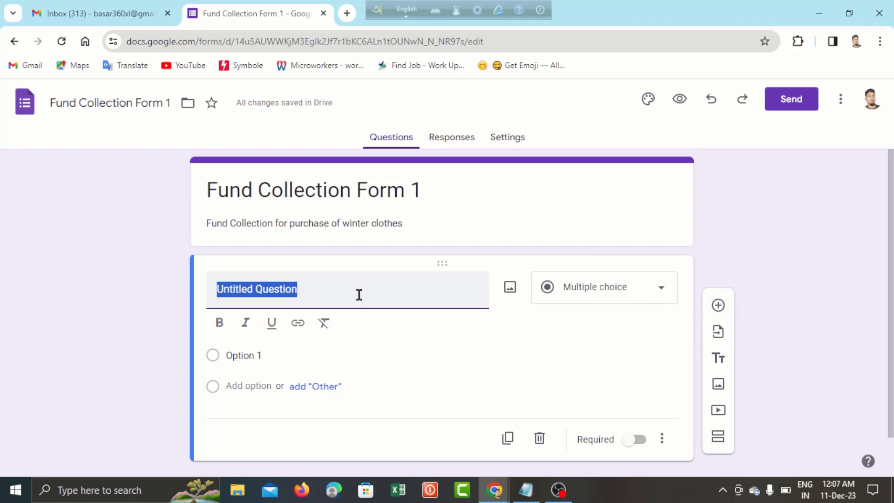
- Title the first question 'ID Number' and keep it as Short answer
{"action": "type", "text": "ID nu"}
{"action": "key", "text": "BackSpace"}
{"action": "key", "text": "BackSpace"}
{"action": "key", "text": "BackSpace"}
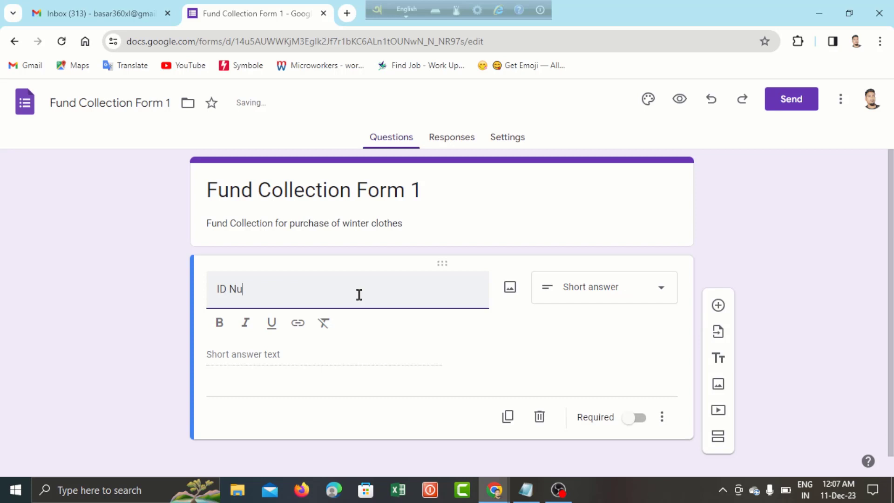
{"action": "left_click", "coordinate": [321, 357]}
{"action": "left_click", "coordinate": [593, 306]}
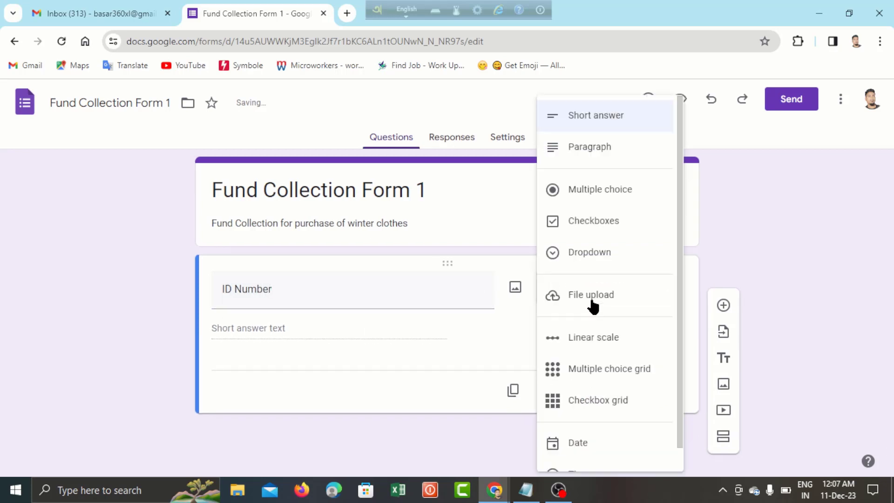
{"action": "left_click", "coordinate": [593, 116]}
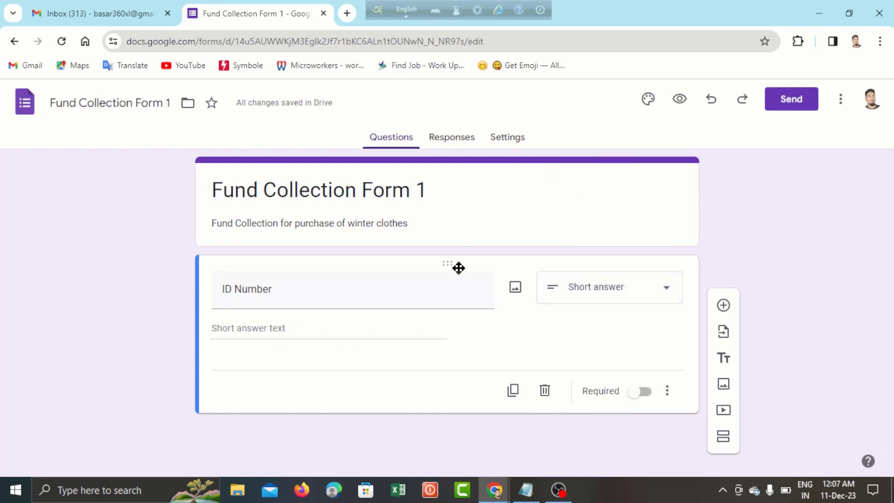
{"action": "left_click", "coordinate": [724, 306]}
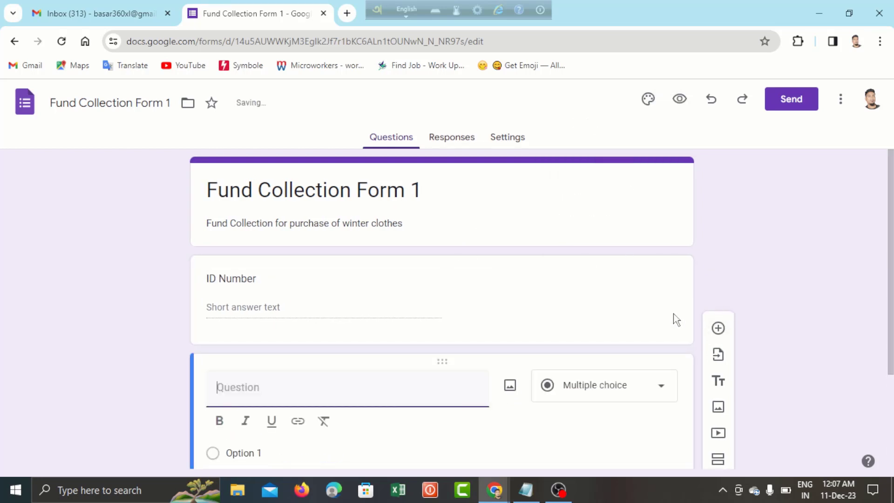
- Add a 'Name' short-answer question
{"action": "type", "text": "Name"}
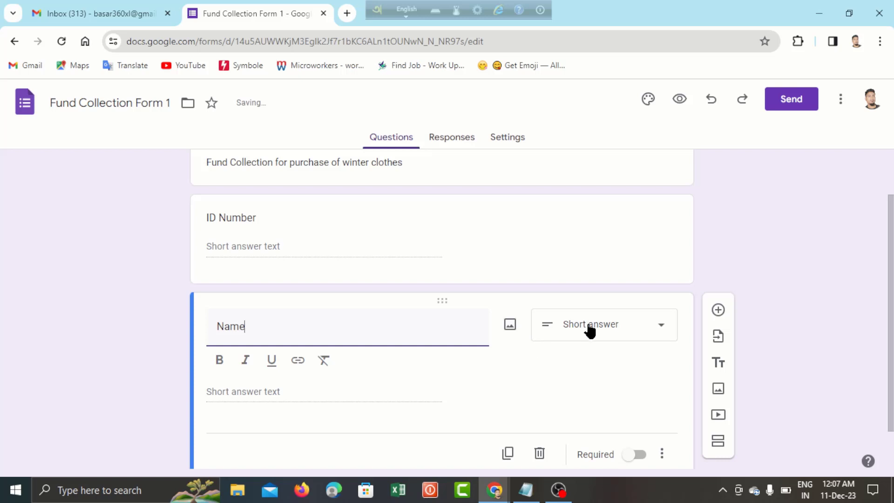
{"action": "left_click", "coordinate": [600, 329]}
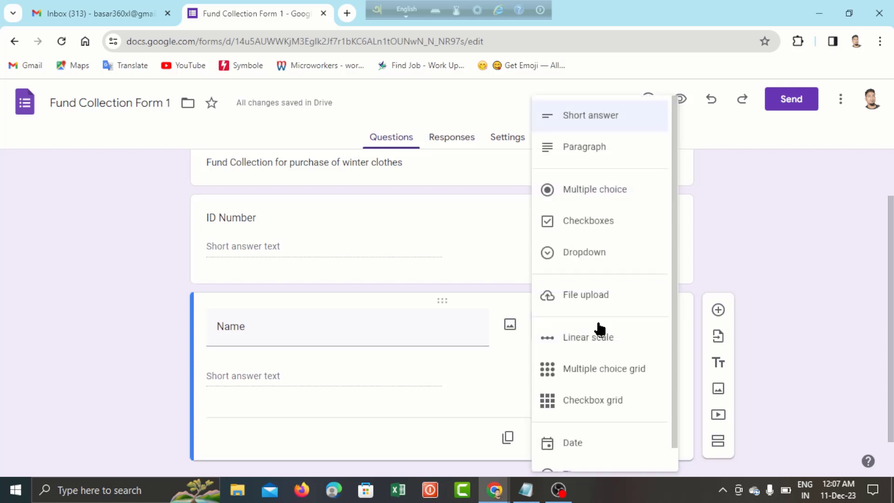
{"action": "left_click", "coordinate": [581, 116]}
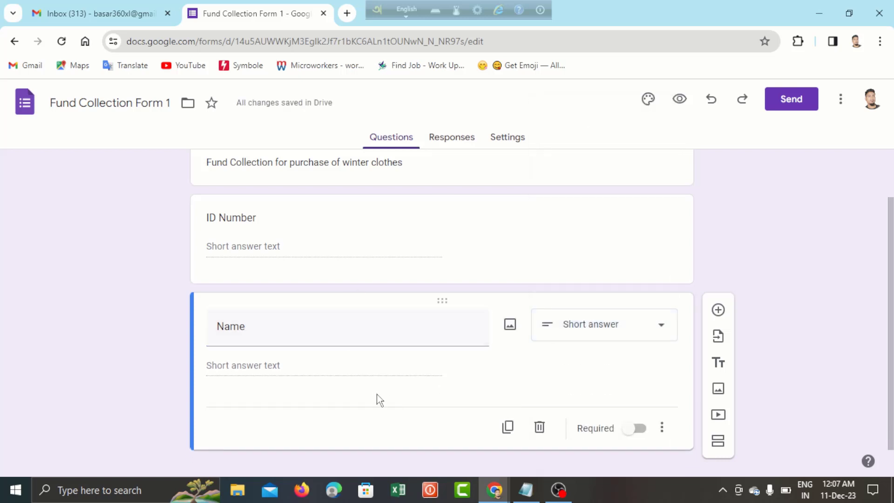
{"action": "scroll", "coordinate": [373, 399], "scroll_direction": "down", "scroll_amount": 1}
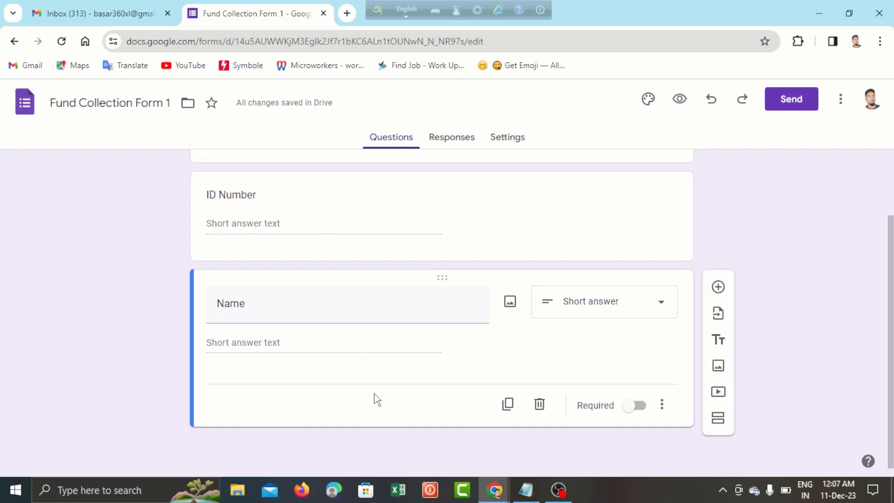
{"action": "left_click", "coordinate": [720, 290]}
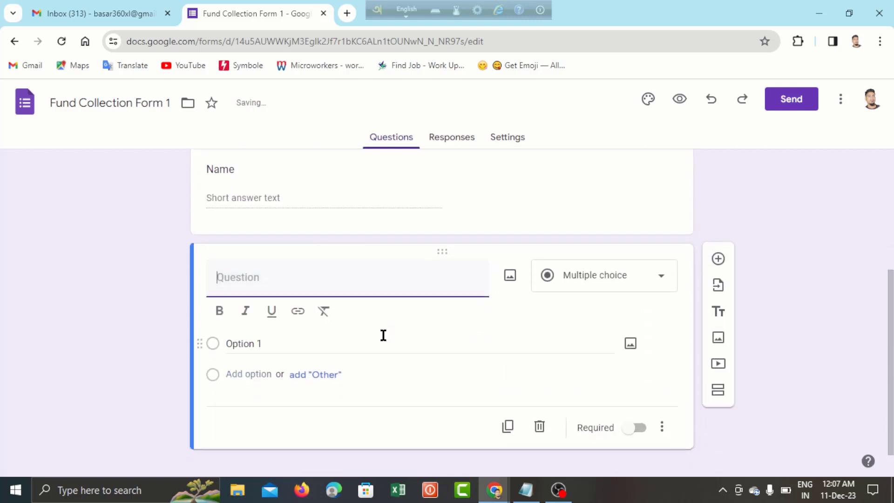
- Add an 'Amount' question and begin a fourth question titled Payment
{"action": "left_click", "coordinate": [527, 490]}
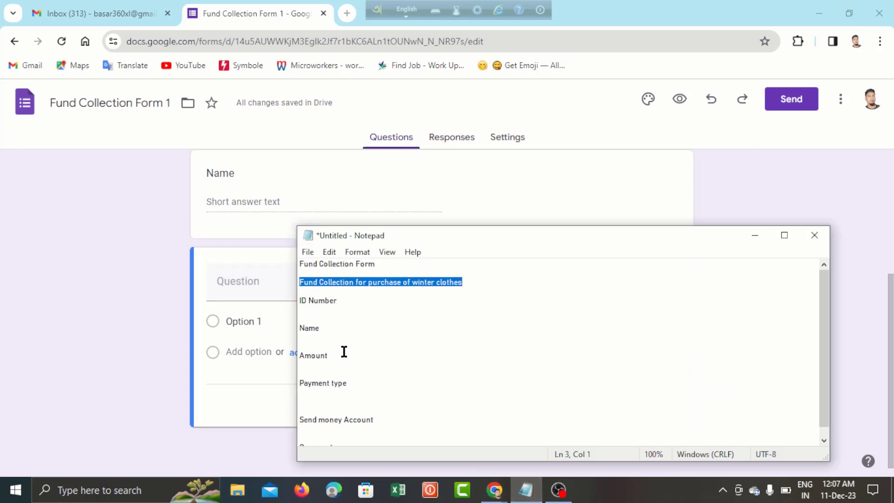
{"action": "left_click", "coordinate": [226, 273]}
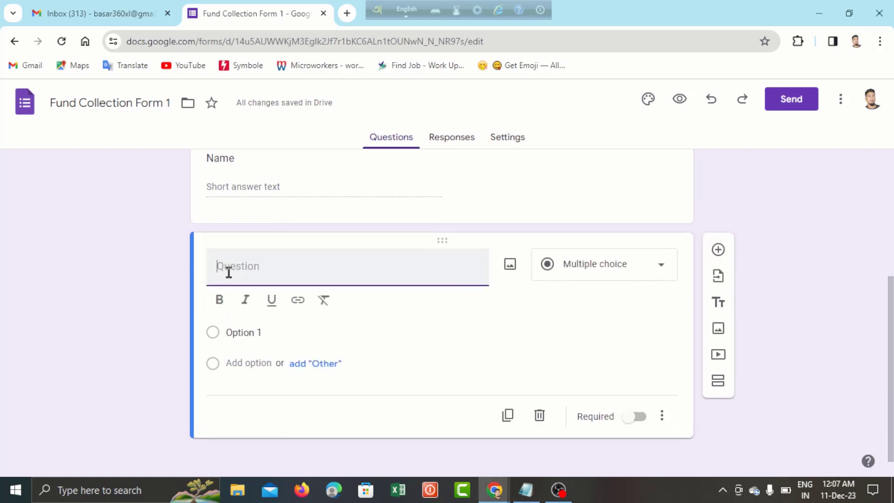
{"action": "type", "text": "Amount"}
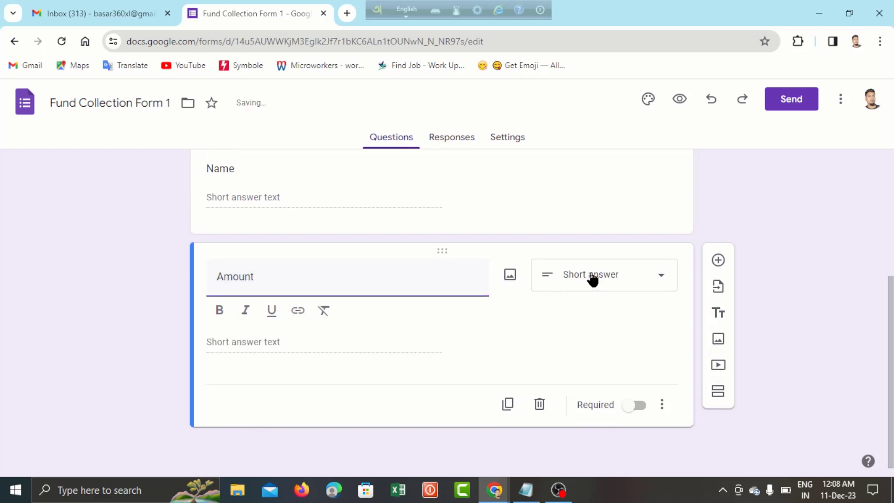
{"action": "left_click", "coordinate": [266, 347]}
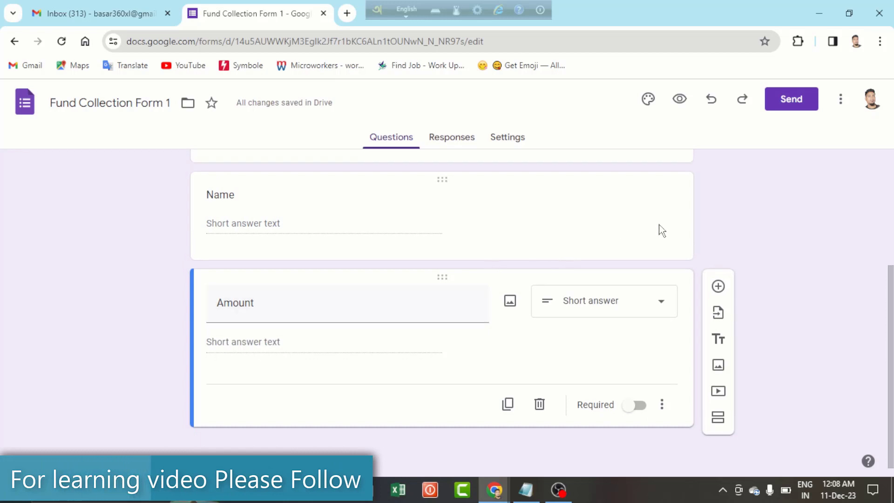
{"action": "left_click", "coordinate": [719, 287]}
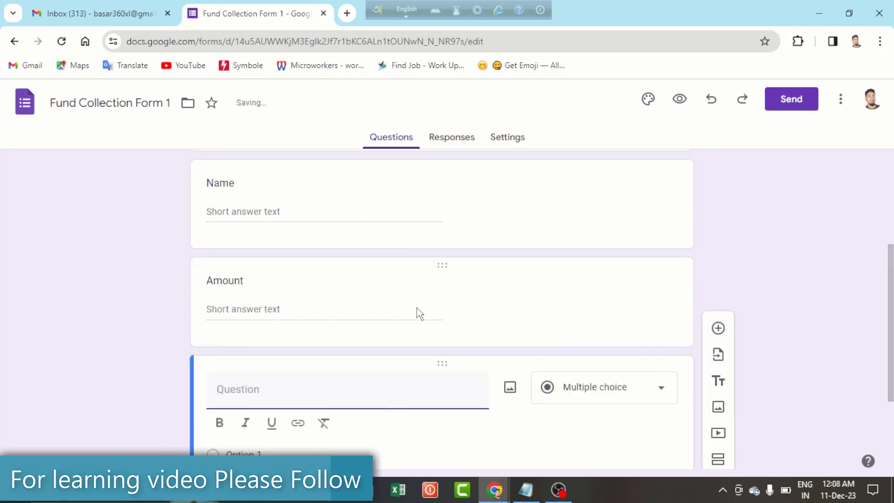
{"action": "type", "text": "Pay"}
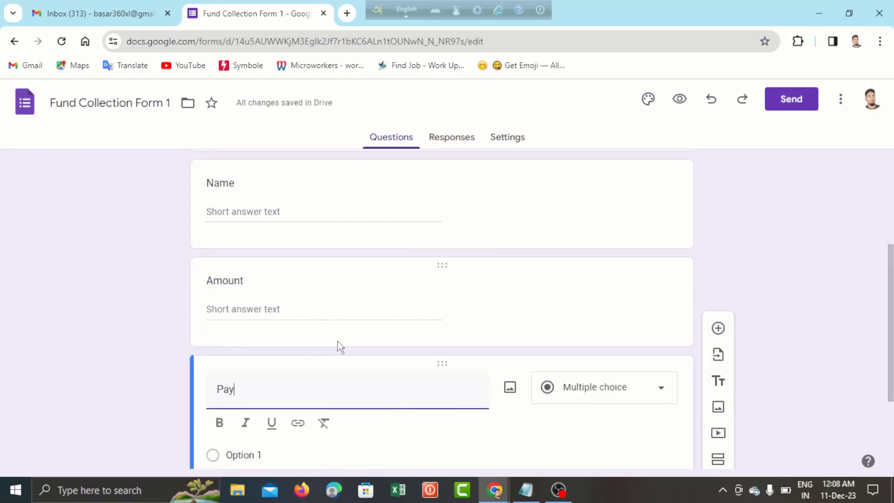
{"action": "type", "text": "met"}
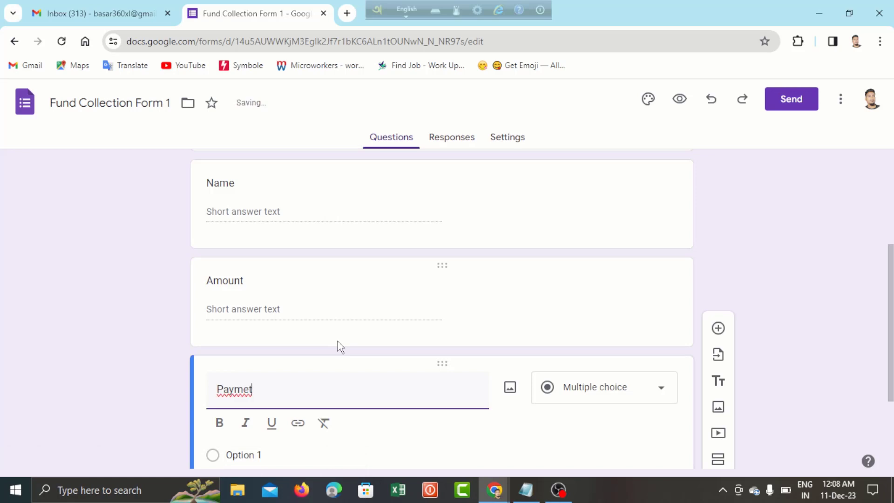
- Title the question 'Payment Type' with options Bikash, Rocket and Nagot
{"action": "key", "text": "BackSpace"}
{"action": "type", "text": "nt Type"}
{"action": "scroll", "coordinate": [337, 343], "scroll_direction": "down", "scroll_amount": 3}
{"action": "left_click", "coordinate": [247, 322]}
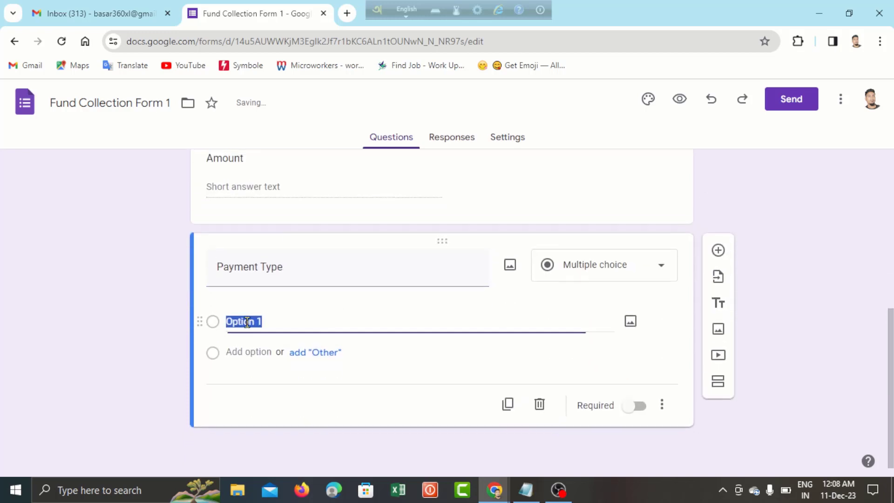
{"action": "type", "text": "B"}
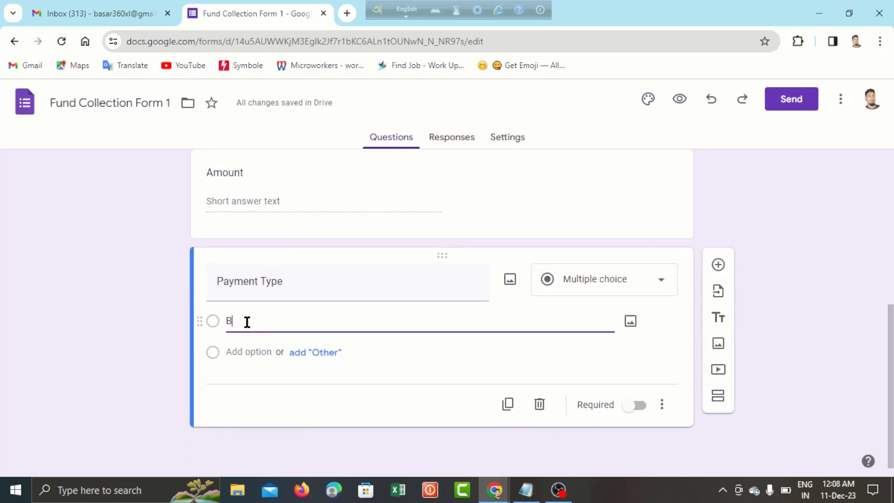
{"action": "type", "text": "ikas"}
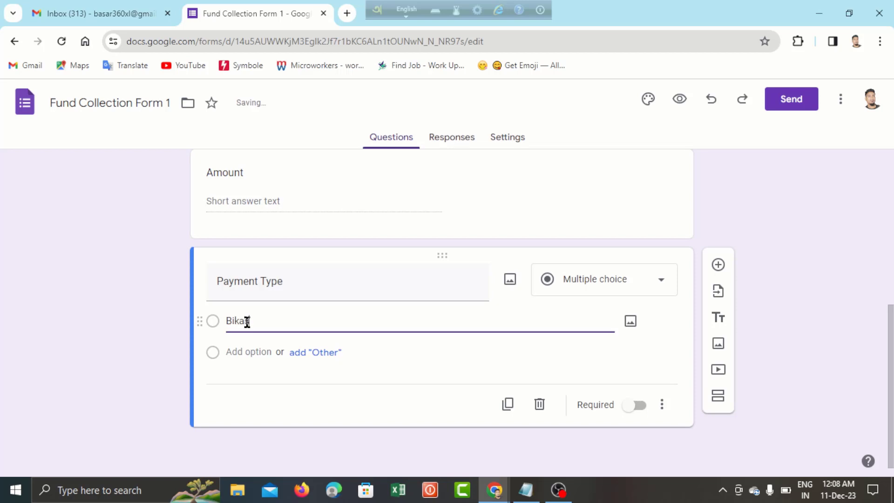
{"action": "type", "text": "h"}
{"action": "left_click", "coordinate": [246, 358]}
{"action": "type", "text": "Rocket"}
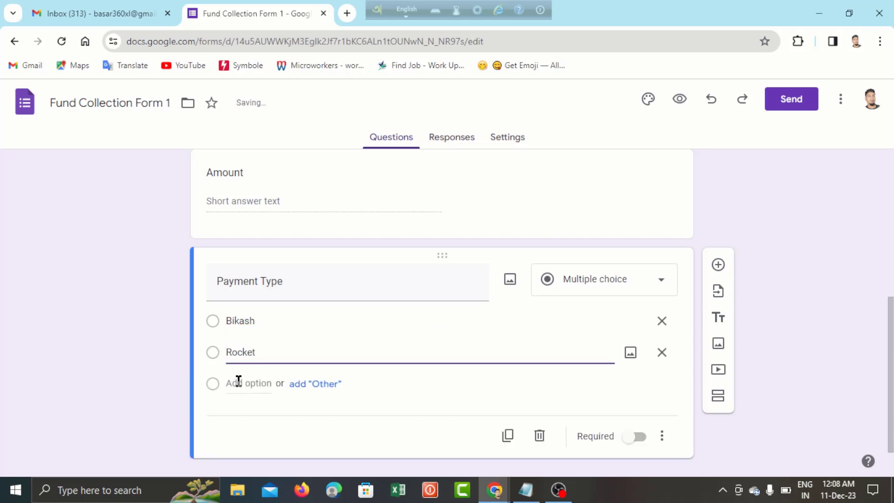
{"action": "left_click", "coordinate": [239, 383]}
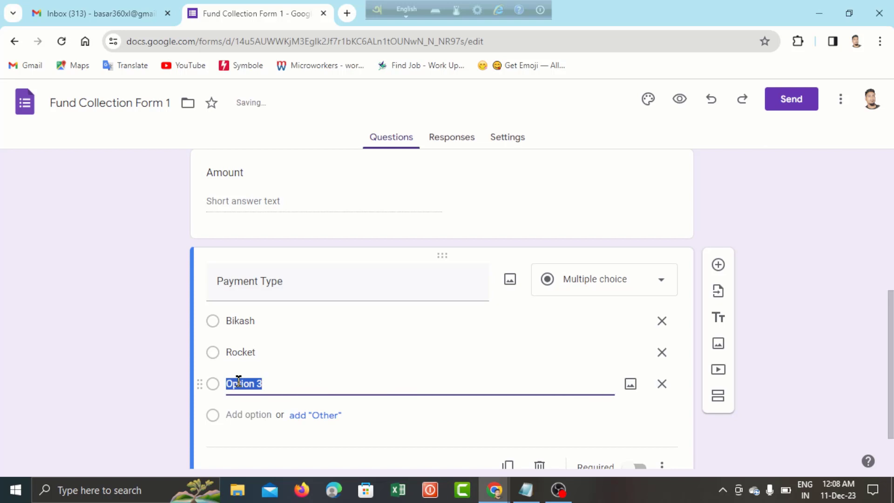
{"action": "type", "text": "Nagot"}
- Change the Payment Type question to Checkboxes
{"action": "scroll", "coordinate": [275, 320], "scroll_direction": "down", "scroll_amount": 2}
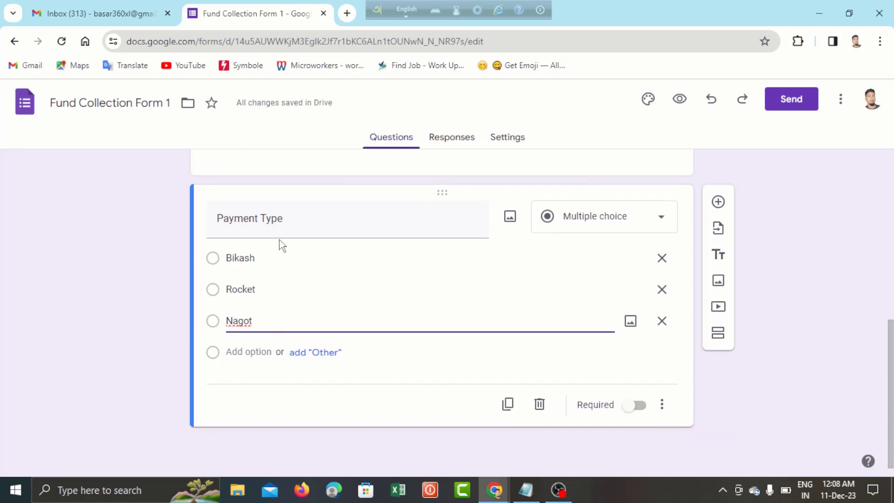
{"action": "left_click", "coordinate": [580, 221]}
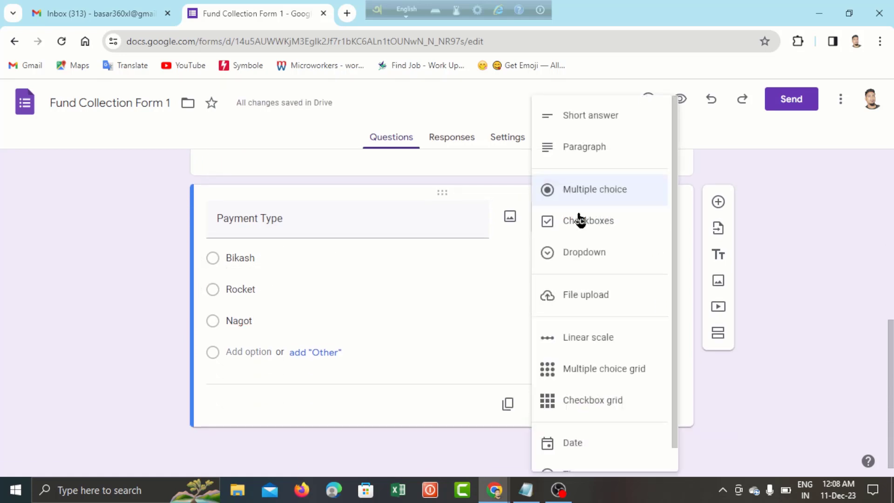
{"action": "left_click", "coordinate": [576, 223]}
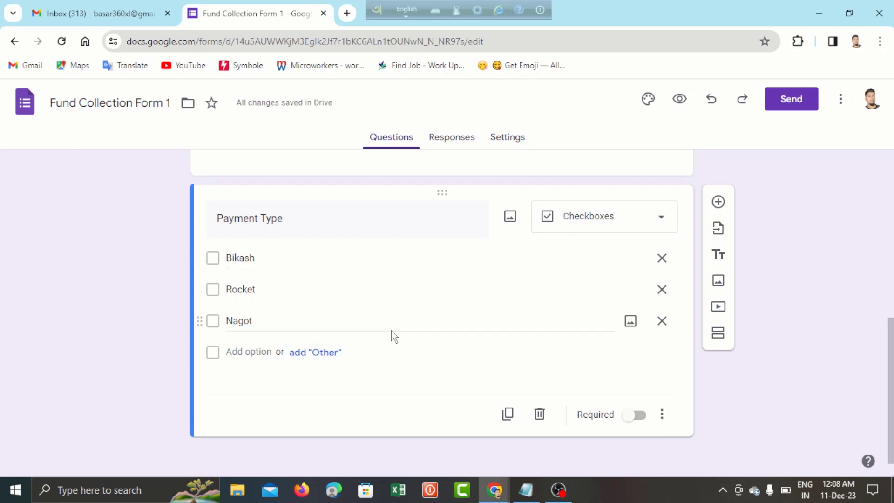
{"action": "scroll", "coordinate": [391, 333], "scroll_direction": "down", "scroll_amount": 1}
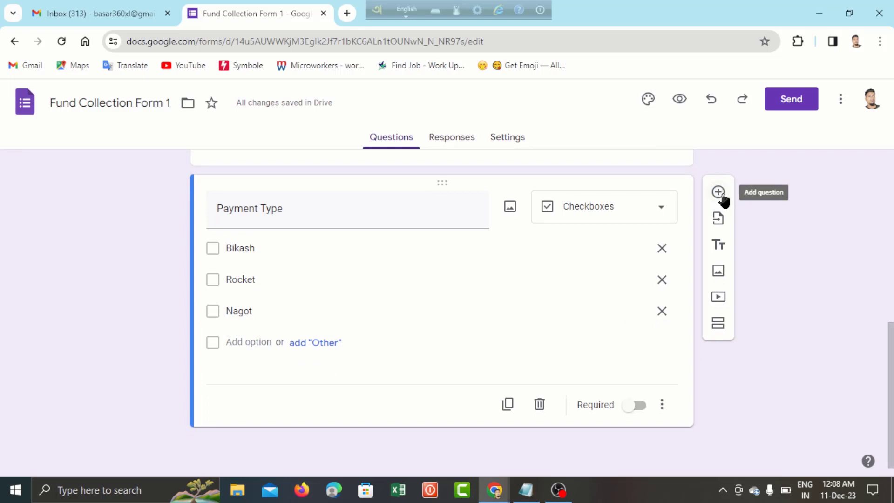
- Add a short-answer question titled 'Send money account' below Payment Type
{"action": "left_click", "coordinate": [721, 194]}
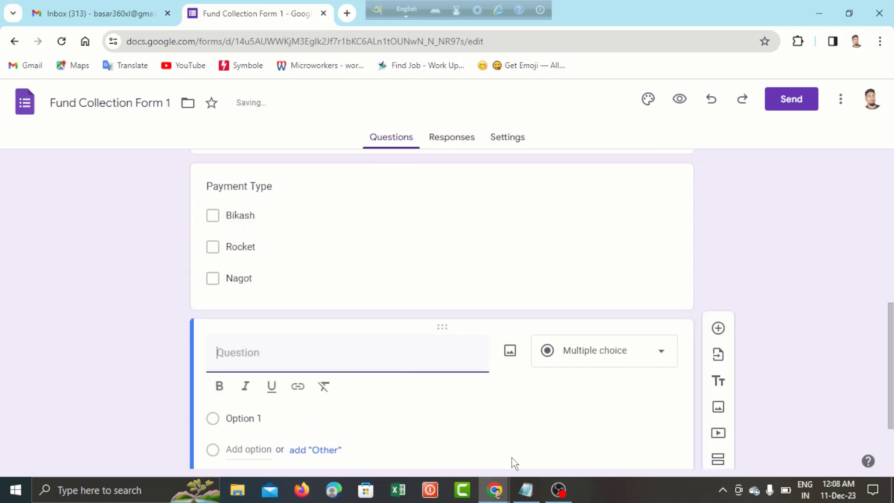
{"action": "left_click", "coordinate": [526, 490]}
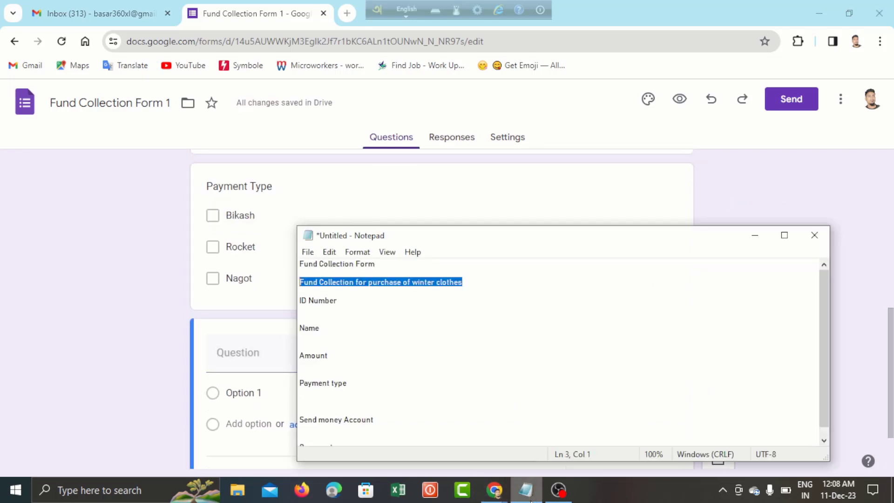
{"action": "left_click", "coordinate": [345, 384]}
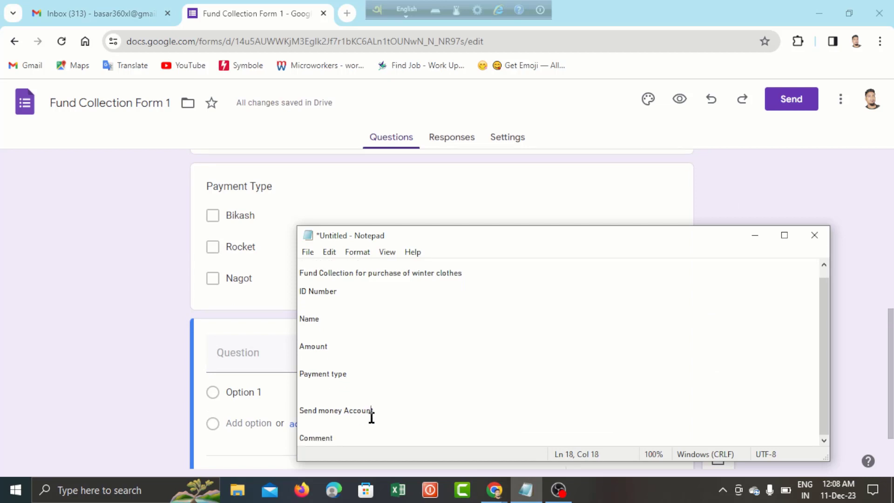
{"action": "left_click", "coordinate": [235, 362]}
{"action": "left_click", "coordinate": [234, 363]}
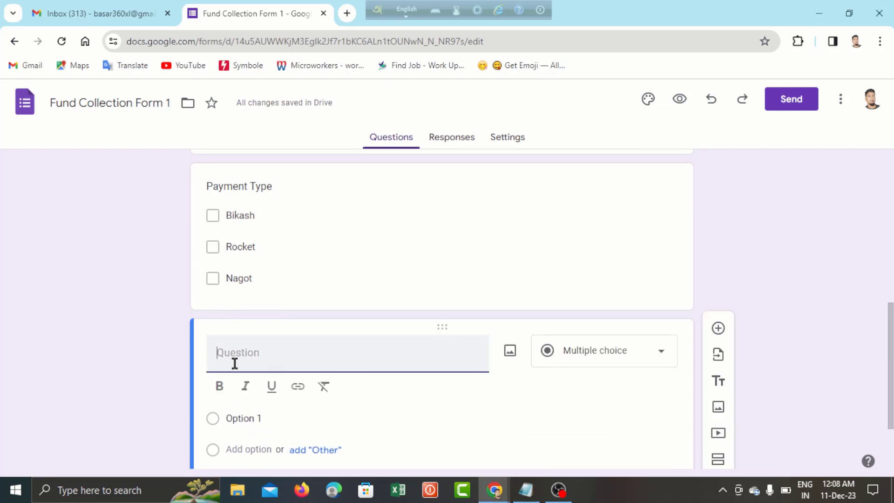
{"action": "type", "text": "Send money account"}
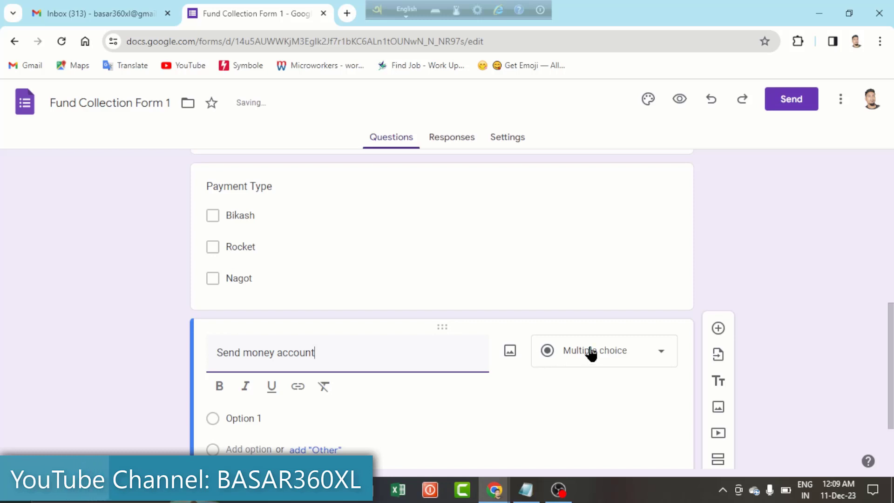
{"action": "left_click", "coordinate": [591, 353]}
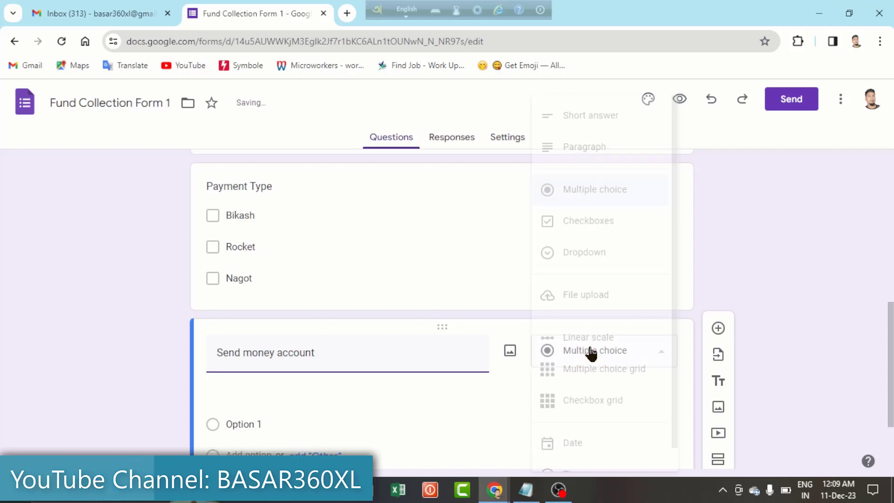
{"action": "left_click", "coordinate": [594, 119]}
{"action": "scroll", "coordinate": [372, 367], "scroll_direction": "down", "scroll_amount": 1}
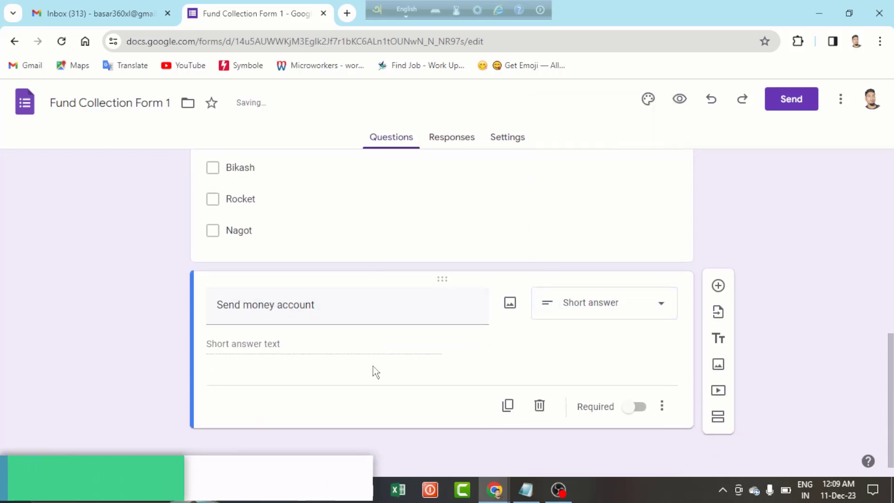
- Add a paragraph question titled 'Comment' after Send money account
{"action": "left_click", "coordinate": [719, 287]}
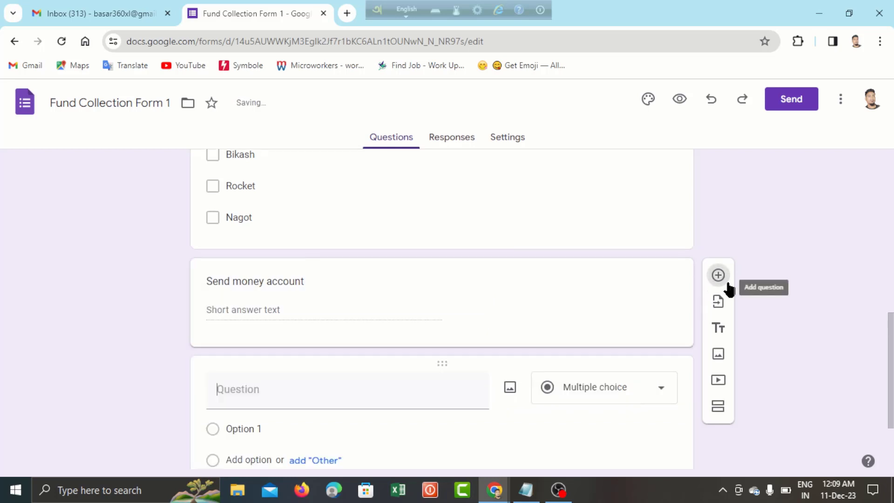
{"action": "type", "text": "Comment"}
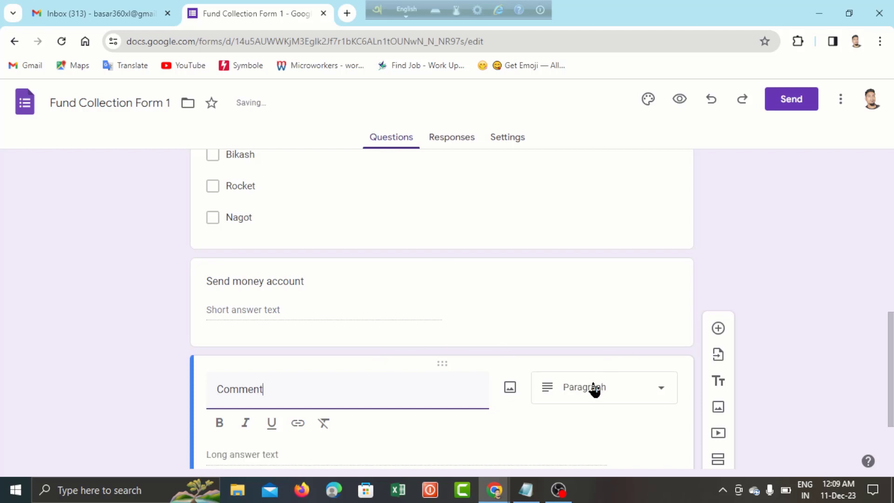
{"action": "left_click", "coordinate": [594, 389]}
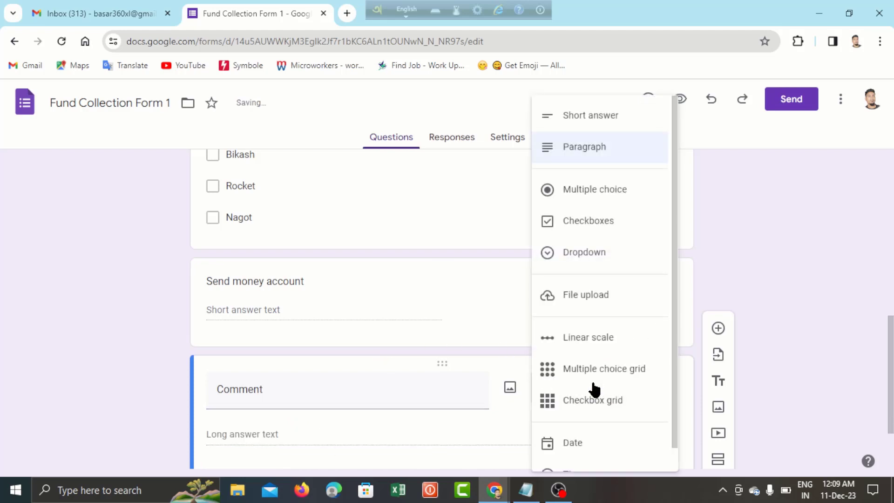
{"action": "left_click", "coordinate": [590, 154]}
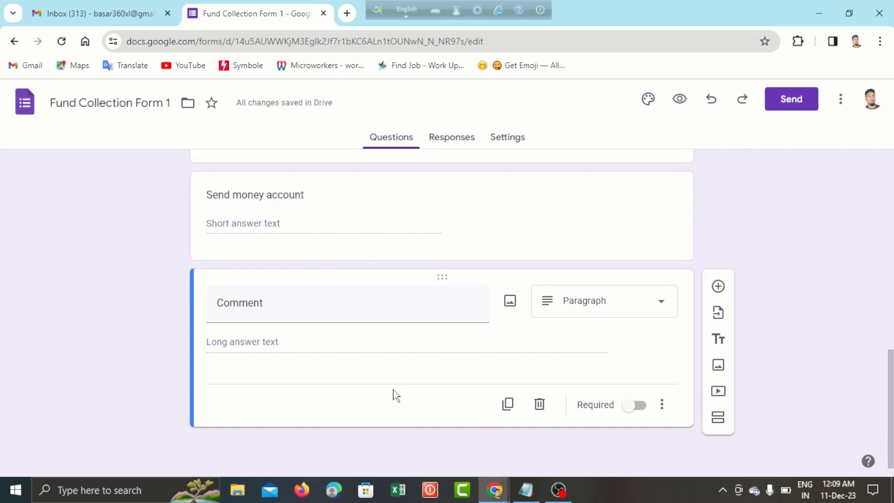
{"action": "scroll", "coordinate": [393, 389], "scroll_direction": "up", "scroll_amount": 10}
{"action": "scroll", "coordinate": [393, 389], "scroll_direction": "up", "scroll_amount": 2}
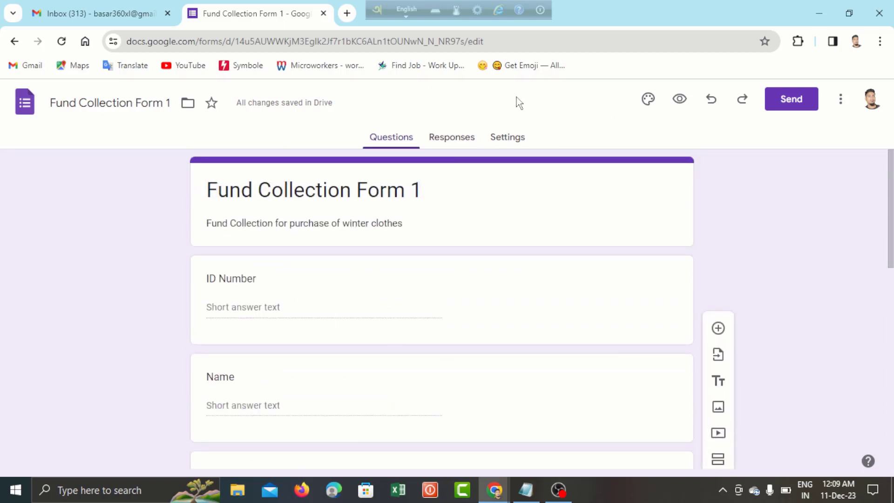
- Change the form's theme colour to orange
{"action": "left_click", "coordinate": [649, 104]}
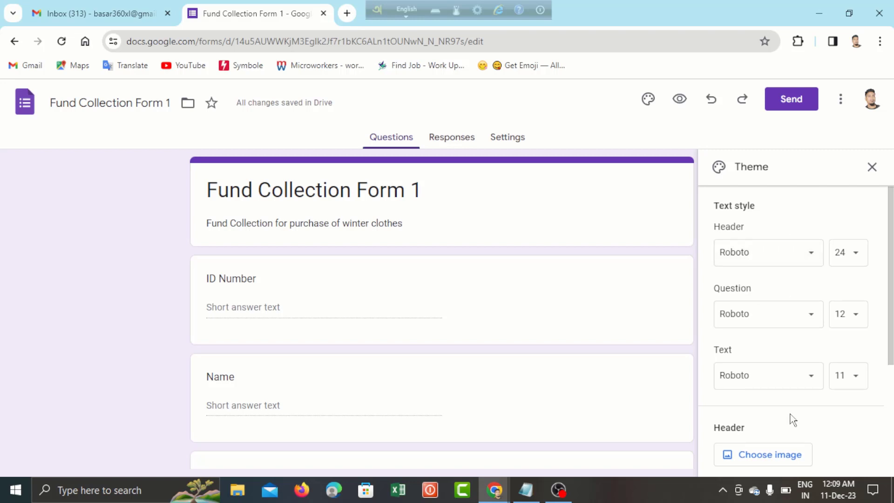
{"action": "scroll", "coordinate": [790, 419], "scroll_direction": "down", "scroll_amount": 3}
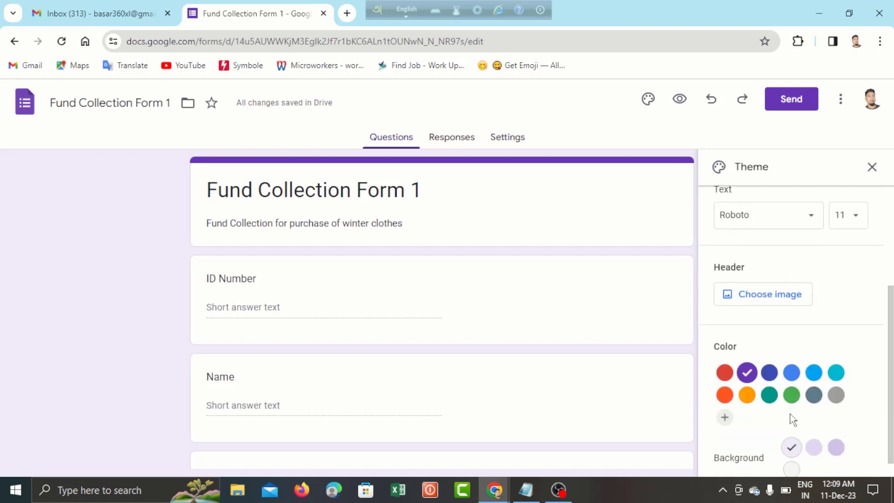
{"action": "left_click", "coordinate": [770, 375]}
- Insert the colourful yarn image from Themes as the form's header image
{"action": "left_click", "coordinate": [770, 295]}
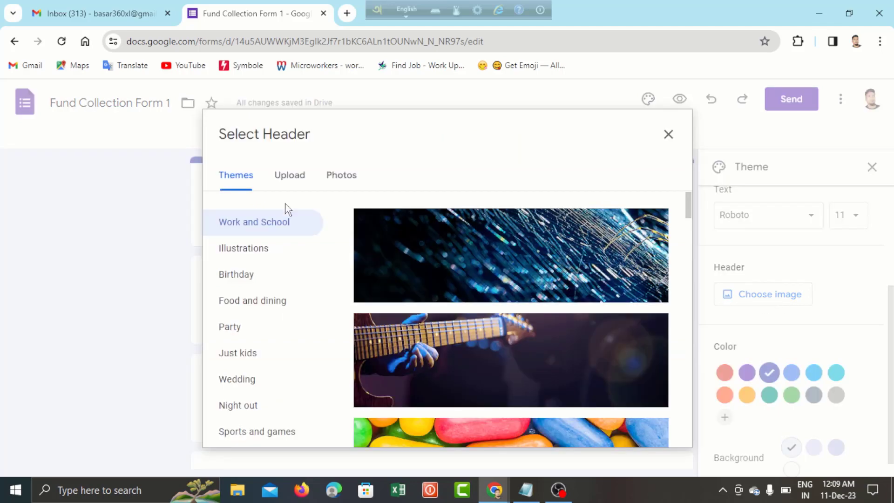
{"action": "scroll", "coordinate": [465, 341], "scroll_direction": "down", "scroll_amount": 6}
{"action": "scroll", "coordinate": [464, 341], "scroll_direction": "down", "scroll_amount": 4}
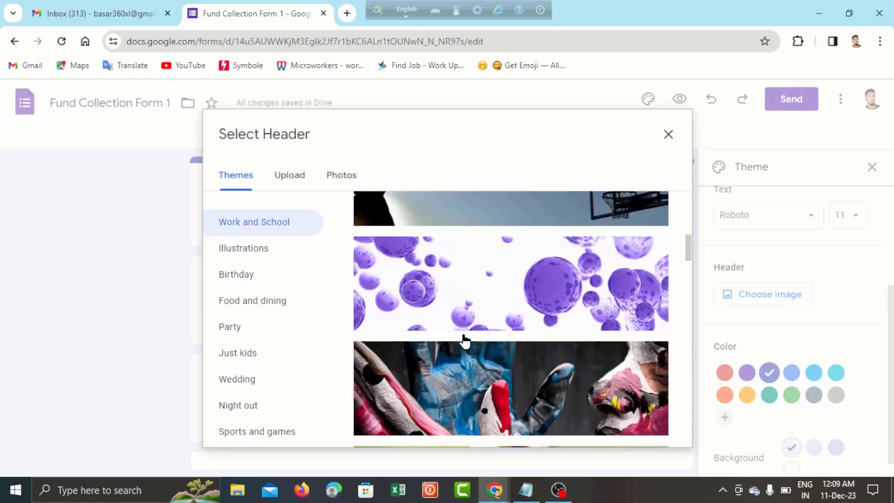
{"action": "scroll", "coordinate": [463, 344], "scroll_direction": "up", "scroll_amount": 1}
{"action": "scroll", "coordinate": [478, 319], "scroll_direction": "up", "scroll_amount": 4}
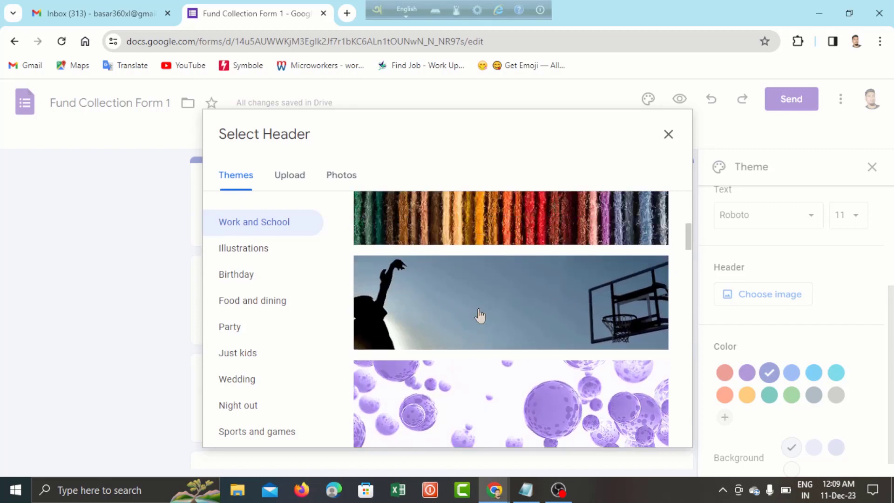
{"action": "left_click", "coordinate": [491, 281]}
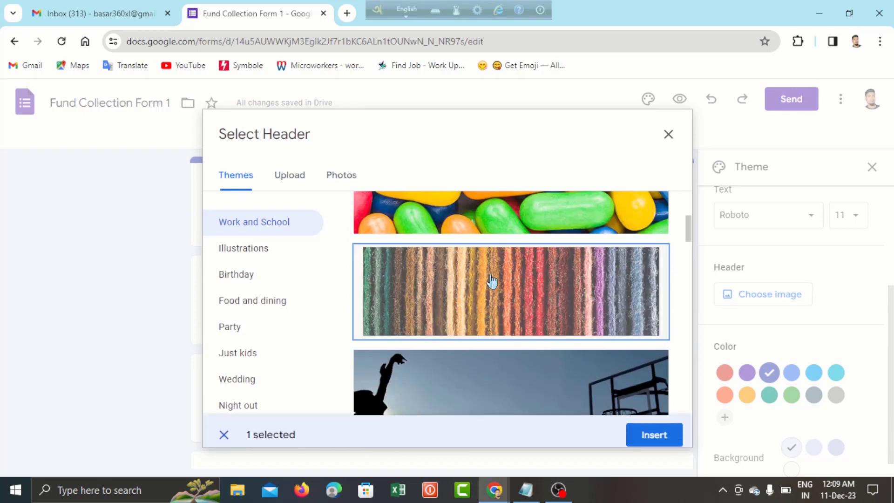
{"action": "left_click", "coordinate": [654, 430]}
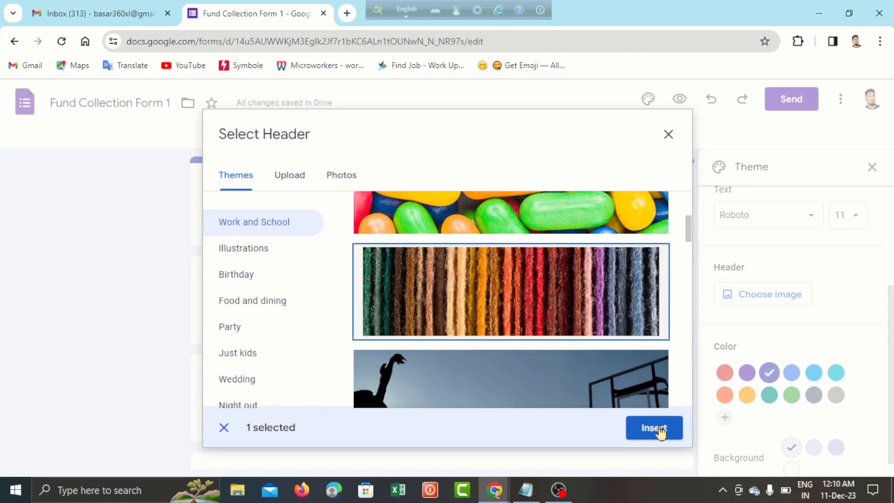
{"action": "left_click", "coordinate": [554, 286]}
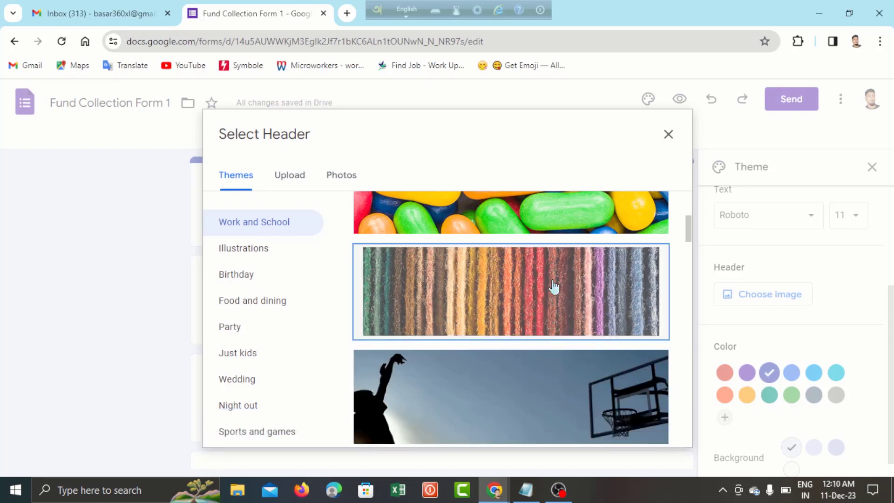
{"action": "left_click", "coordinate": [554, 286]}
{"action": "left_click", "coordinate": [653, 429]}
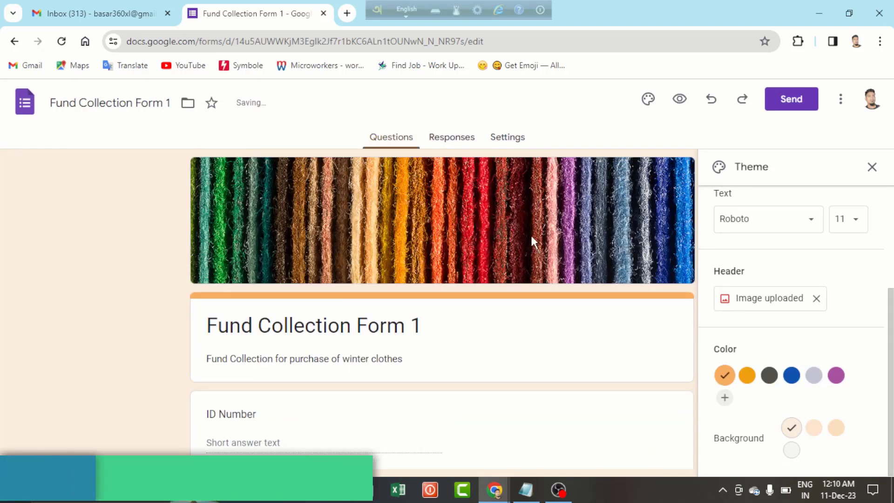
- Review the new header in the theme panel and close the theme settings
{"action": "scroll", "coordinate": [531, 236], "scroll_direction": "down", "scroll_amount": 5}
{"action": "scroll", "coordinate": [534, 242], "scroll_direction": "down", "scroll_amount": 3}
{"action": "scroll", "coordinate": [535, 243], "scroll_direction": "up", "scroll_amount": 8}
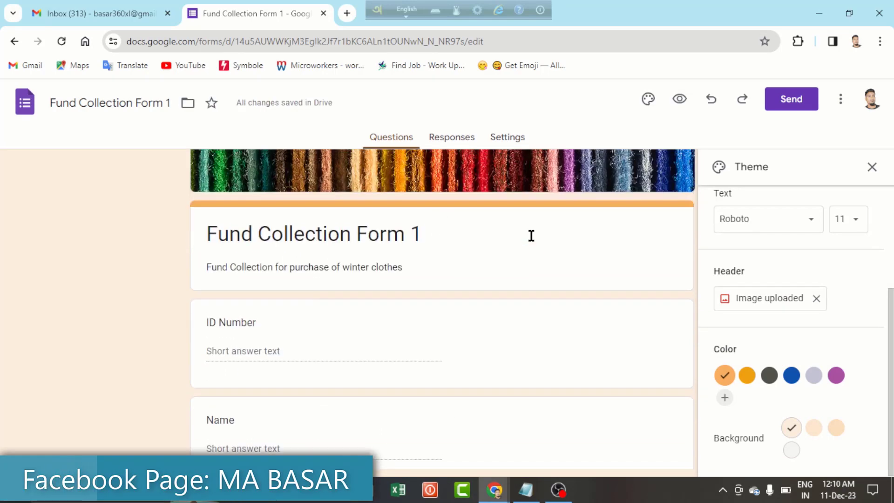
{"action": "scroll", "coordinate": [535, 242], "scroll_direction": "down", "scroll_amount": 5}
{"action": "scroll", "coordinate": [535, 242], "scroll_direction": "down", "scroll_amount": 9}
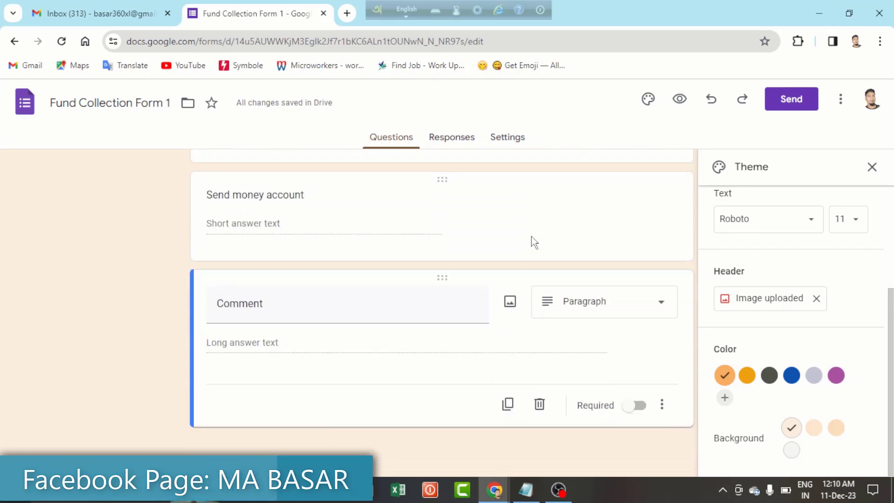
{"action": "scroll", "coordinate": [533, 240], "scroll_direction": "up", "scroll_amount": 12}
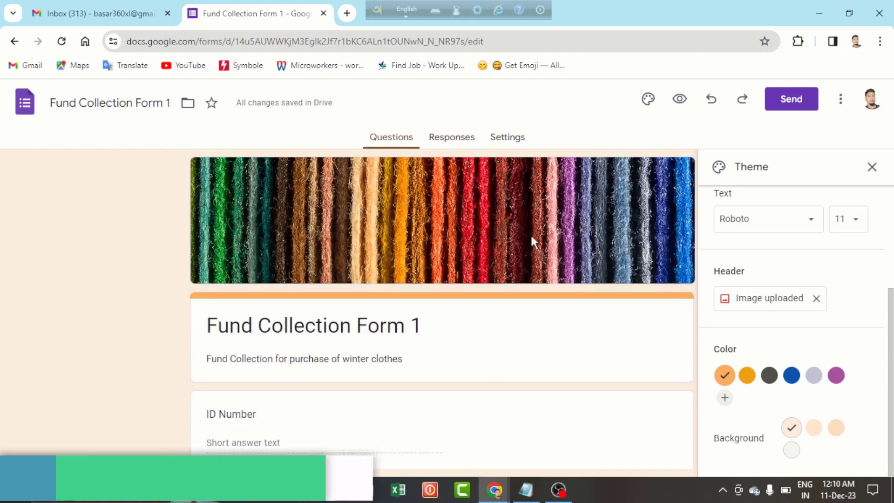
{"action": "left_click", "coordinate": [872, 167]}
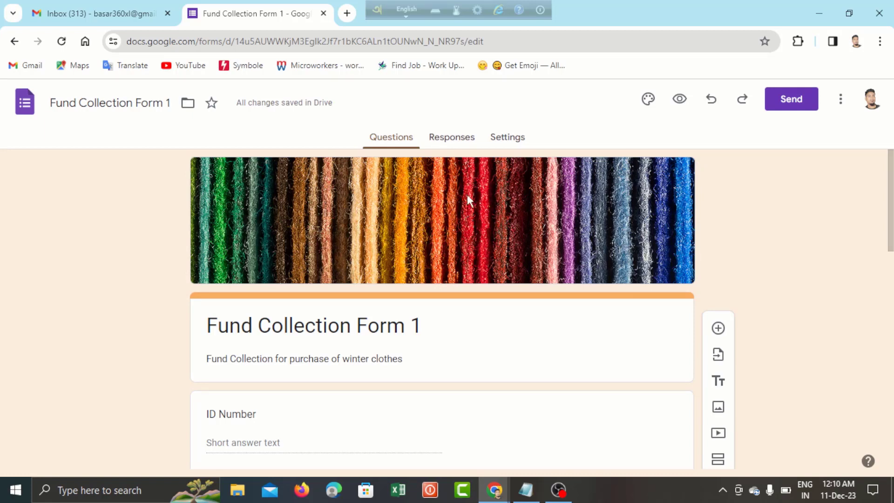
- Link the form's responses to a new spreadsheet, Fund Collection Form 1 (Responses)
{"action": "left_click", "coordinate": [454, 138]}
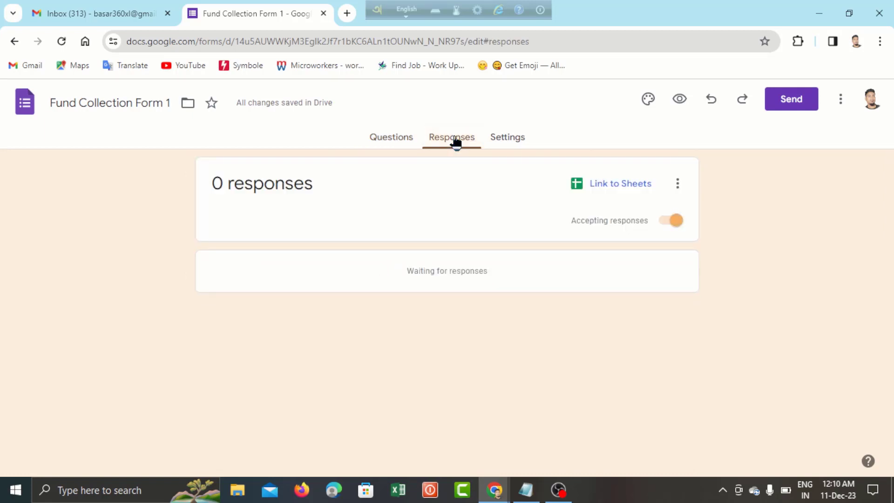
{"action": "left_click", "coordinate": [640, 187]}
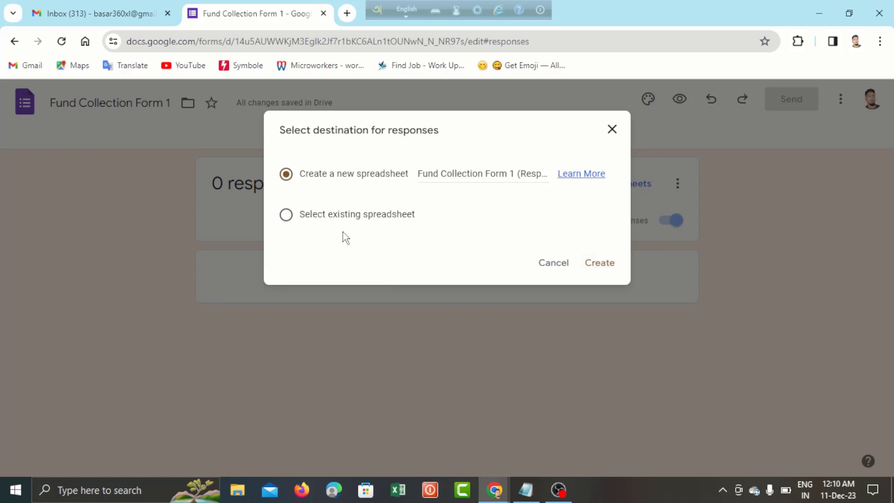
{"action": "left_click", "coordinate": [286, 216]}
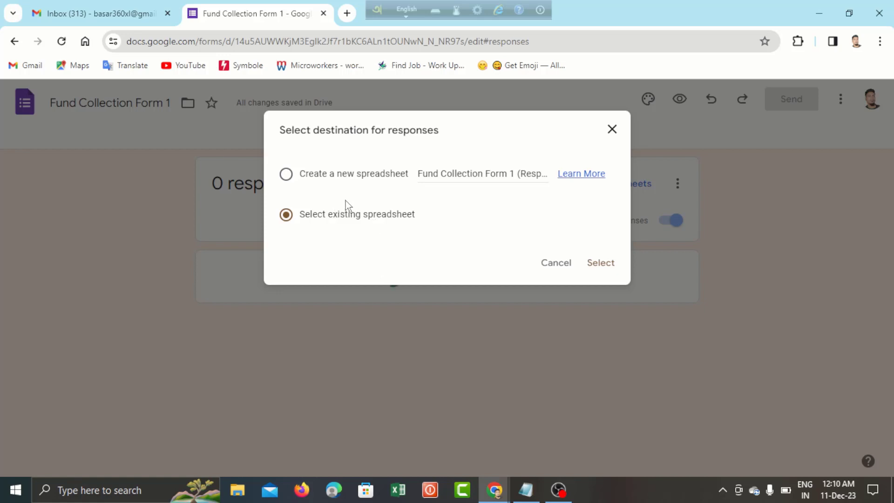
{"action": "left_click", "coordinate": [286, 176]}
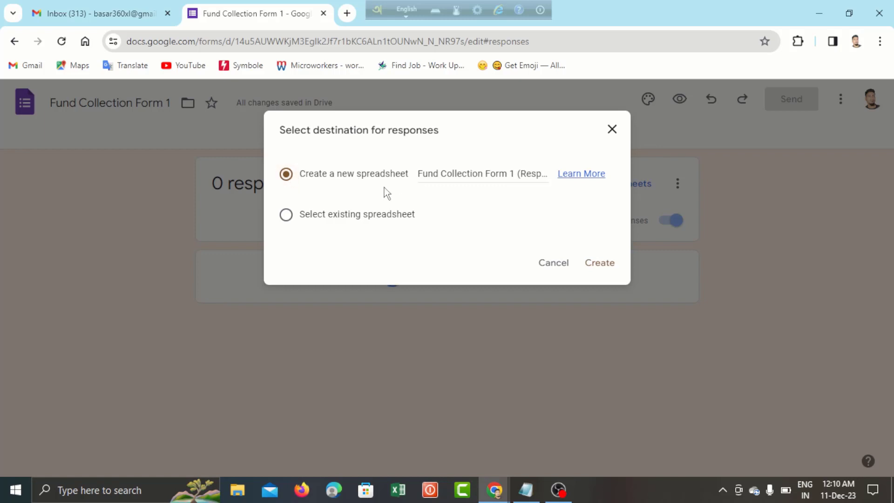
{"action": "left_click", "coordinate": [599, 264]}
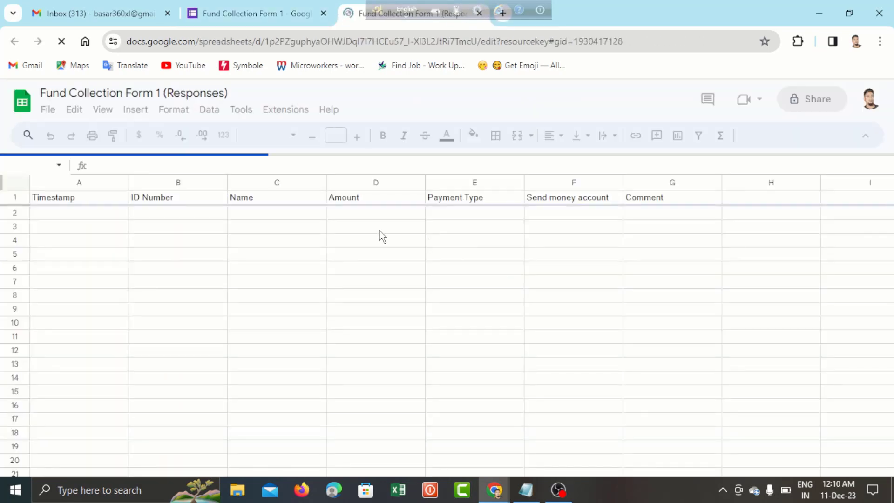
{"action": "left_click", "coordinate": [238, 230]}
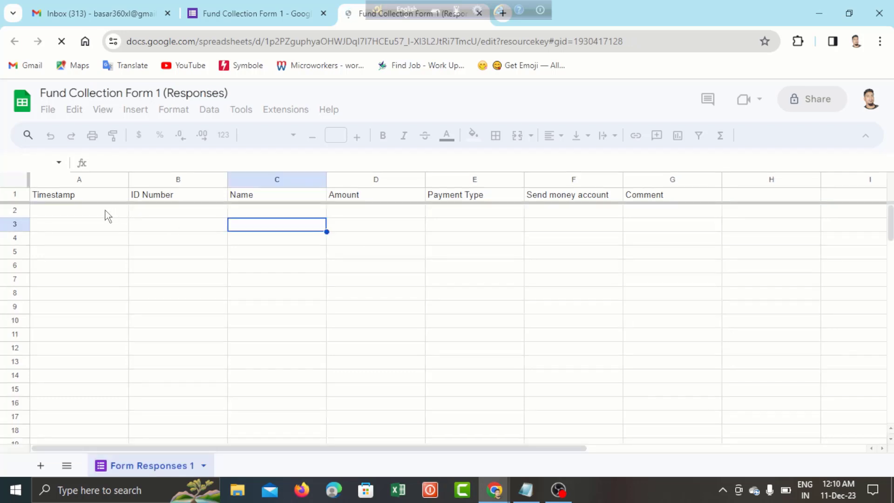
{"action": "left_click", "coordinate": [195, 209]}
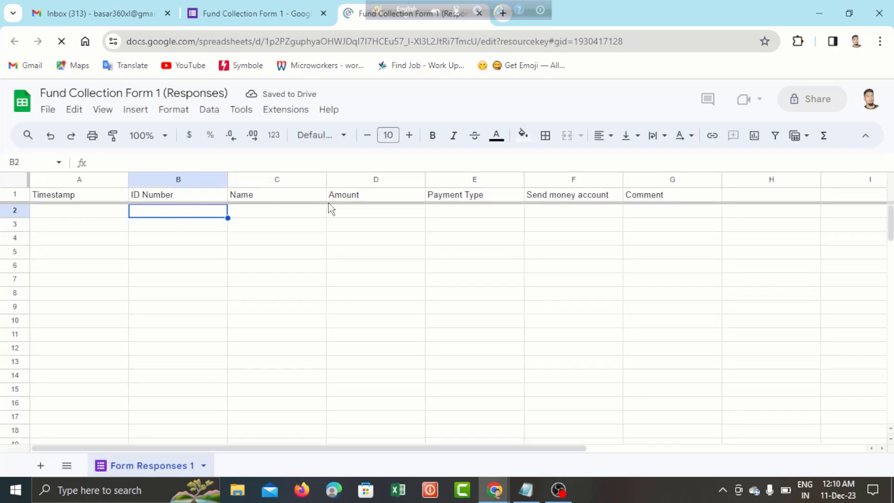
{"action": "left_click", "coordinate": [505, 212]}
{"action": "left_click", "coordinate": [616, 207]}
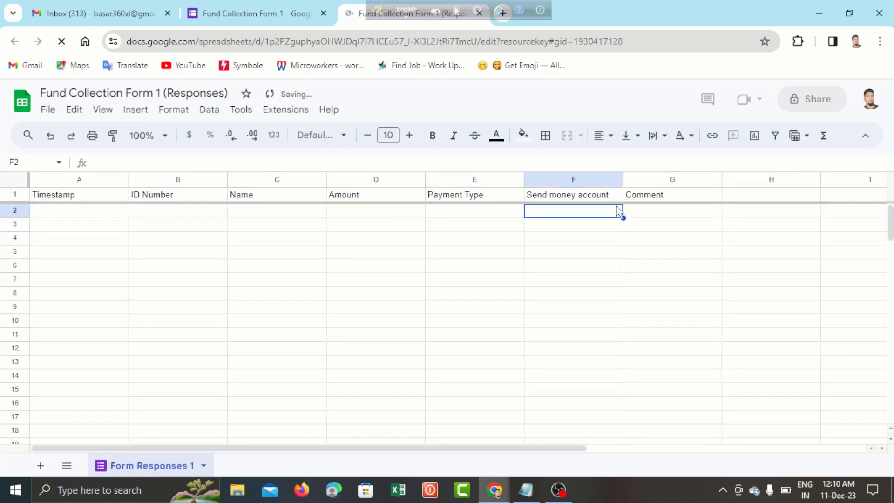
{"action": "left_click", "coordinate": [669, 213]}
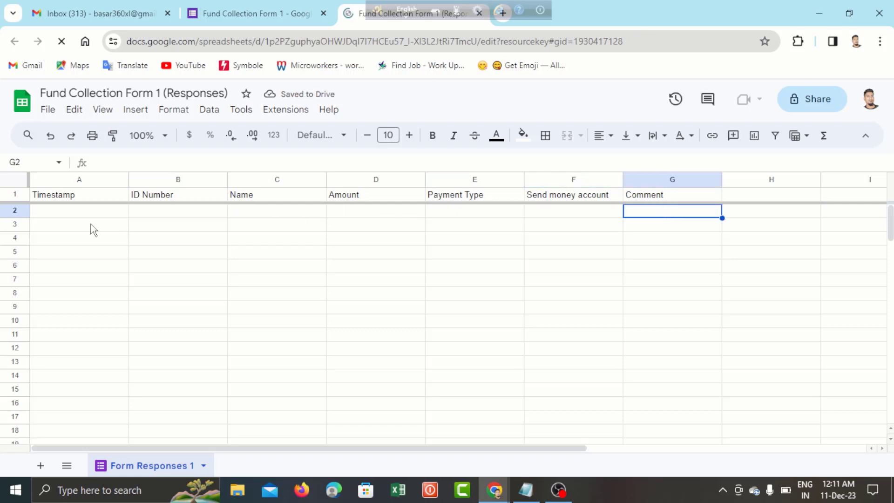
{"action": "left_click", "coordinate": [83, 213]}
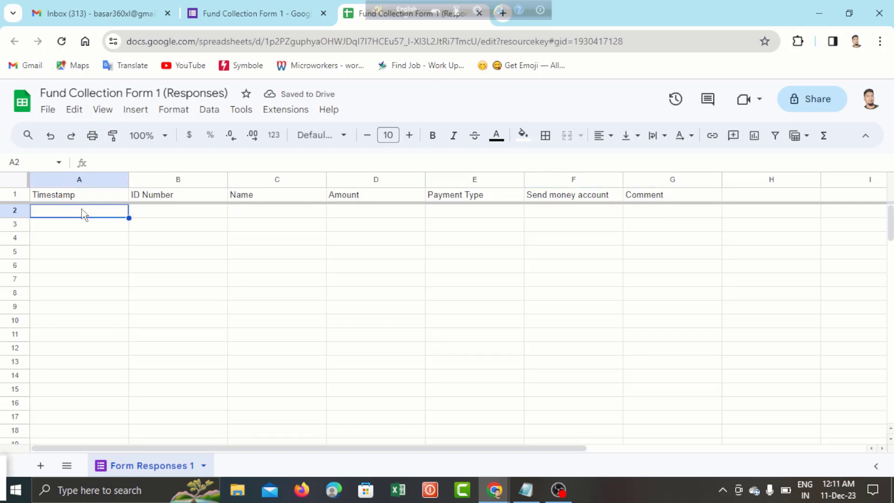
{"action": "left_click", "coordinate": [198, 215]}
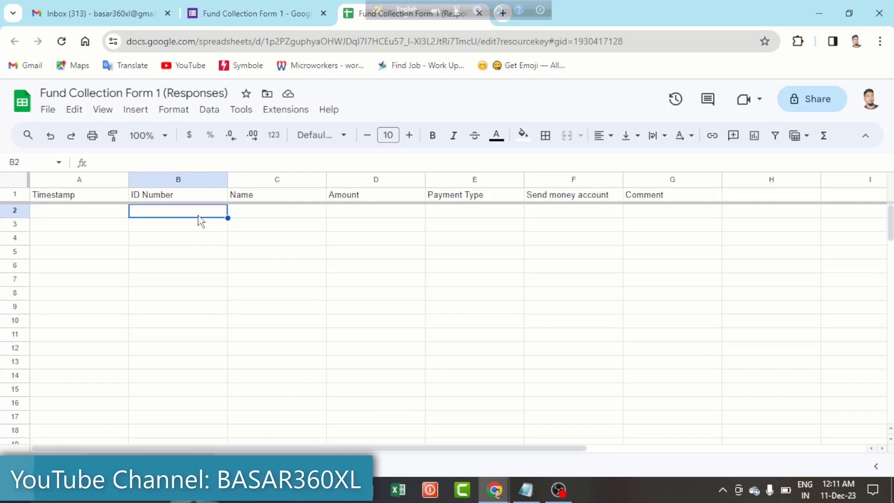
{"action": "left_click", "coordinate": [89, 207]}
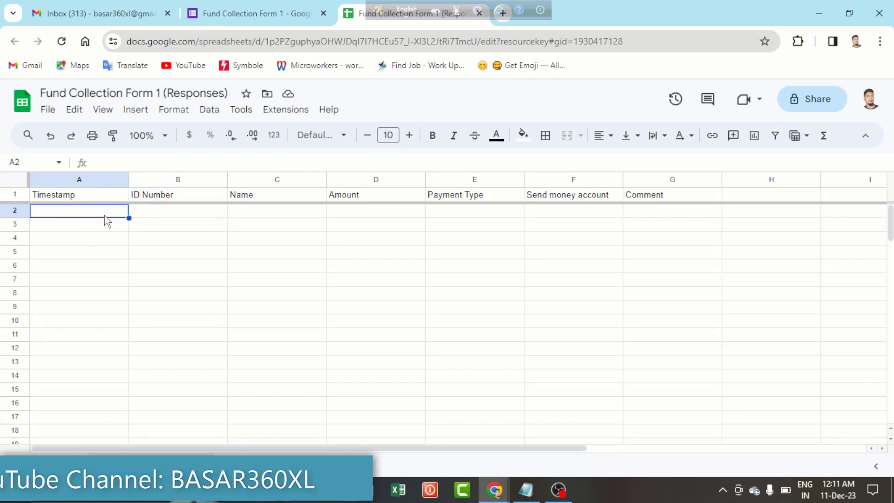
{"action": "left_click", "coordinate": [180, 201]}
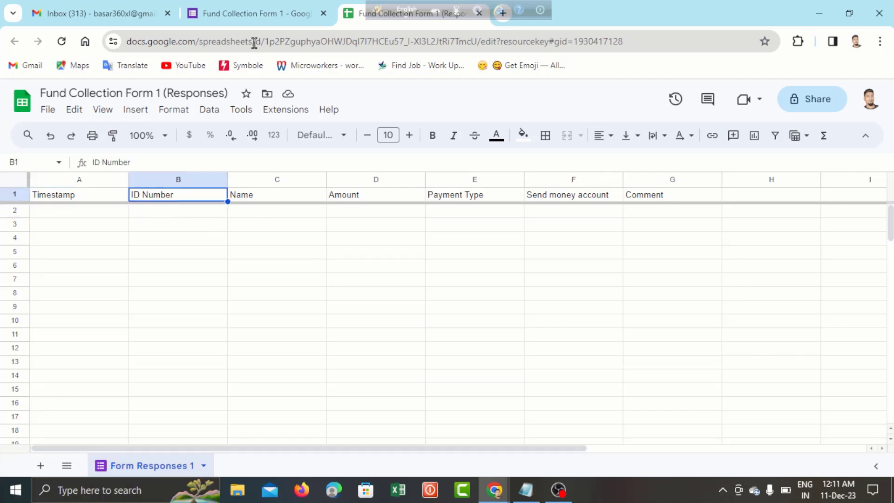
- Add a new sheet beside Form Responses 1 and rename it 'Data'
{"action": "left_click", "coordinate": [40, 466]}
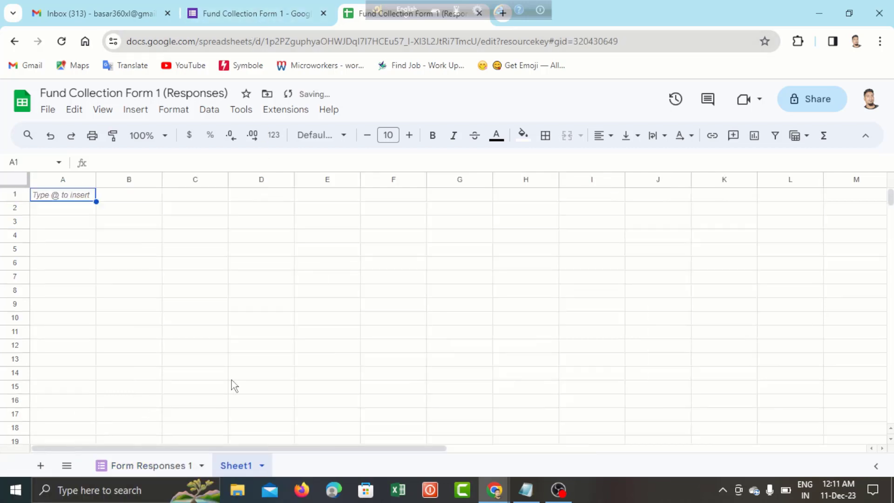
{"action": "double_click", "coordinate": [227, 470]}
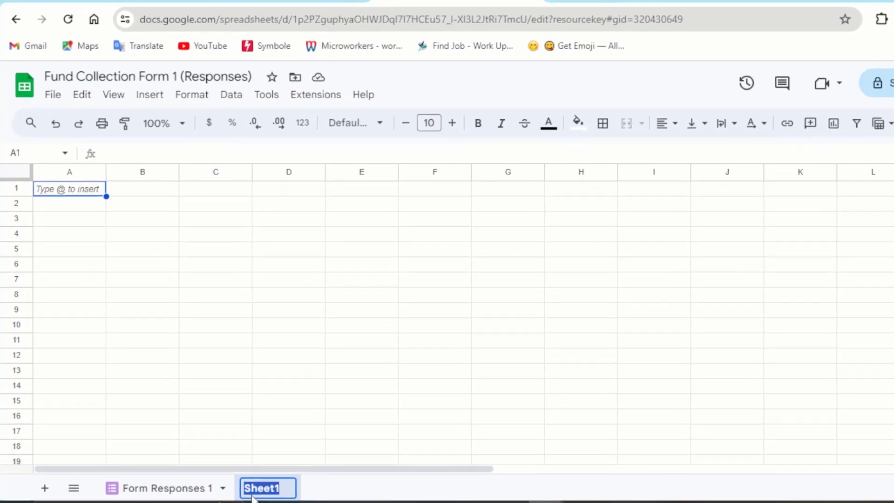
{"action": "type", "text": "D"}
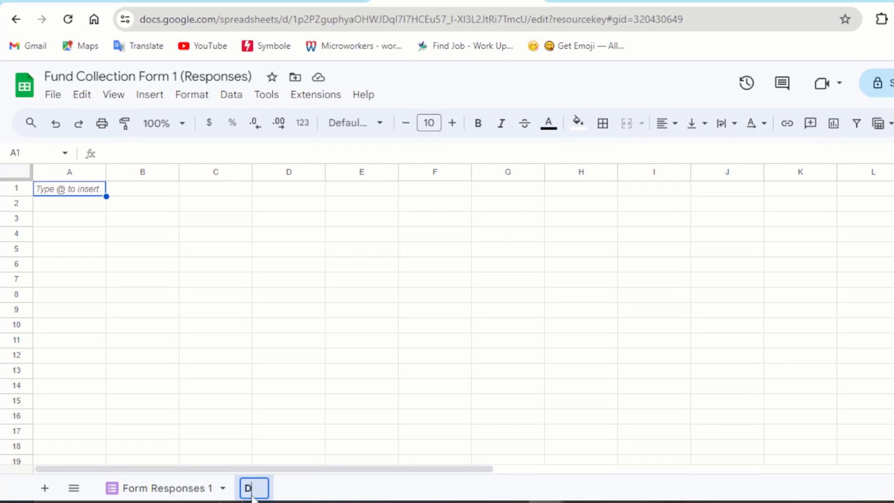
{"action": "type", "text": "ata"}
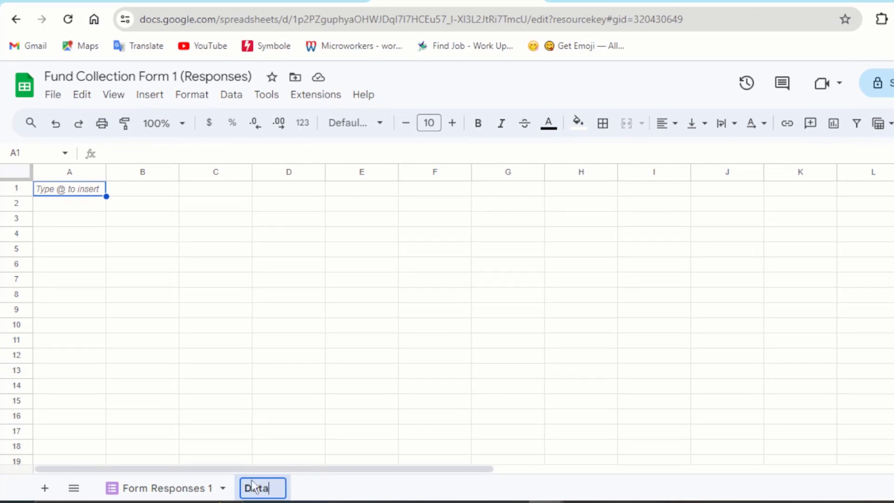
{"action": "key", "text": "Return"}
{"action": "left_click", "coordinate": [135, 347]}
{"action": "left_click", "coordinate": [92, 195]}
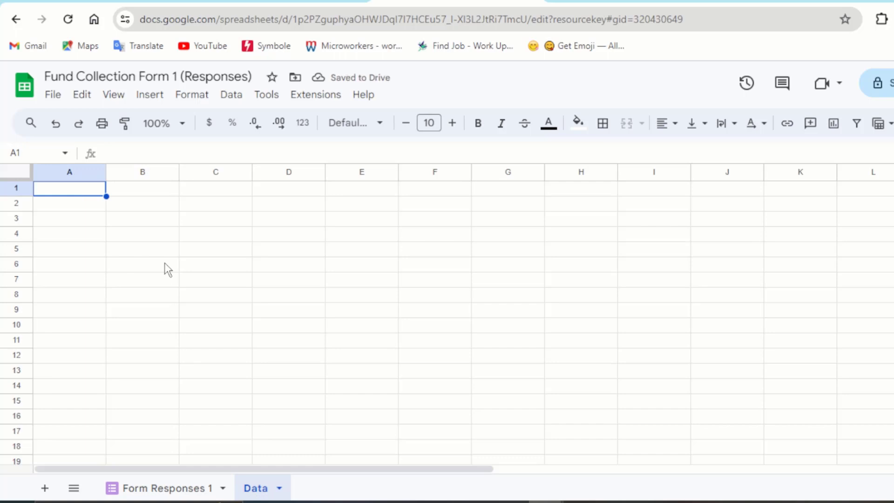
- Enter the headers ID, Name and Pay Status in cells A1:C1 of Data
{"action": "type", "text": "ID"}
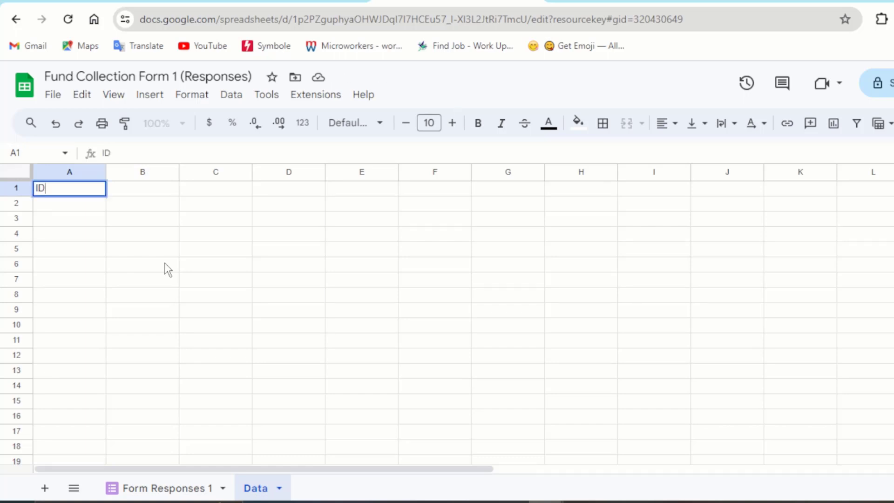
{"action": "key", "text": "Return"}
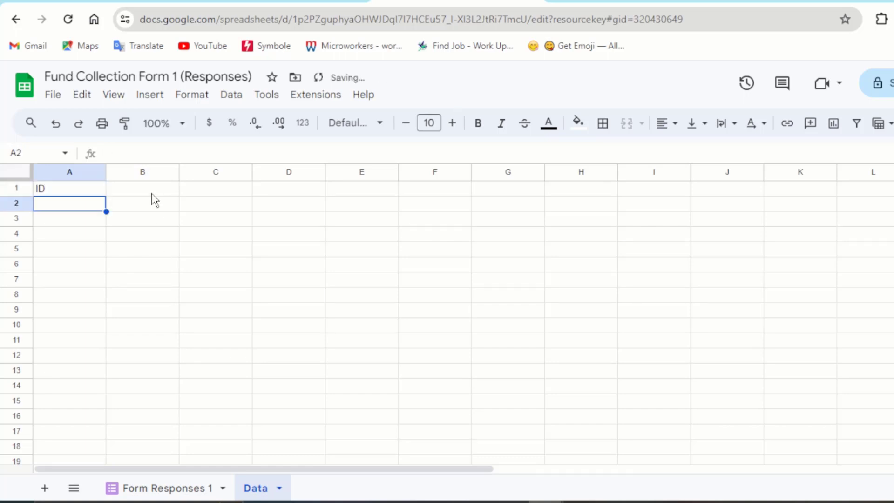
{"action": "left_click", "coordinate": [154, 199]}
{"action": "type", "text": "Name"}
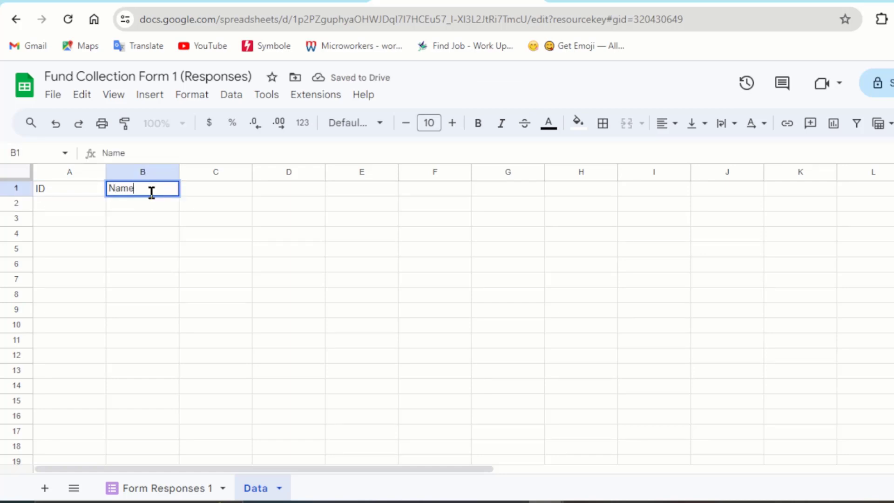
{"action": "key", "text": "Return"}
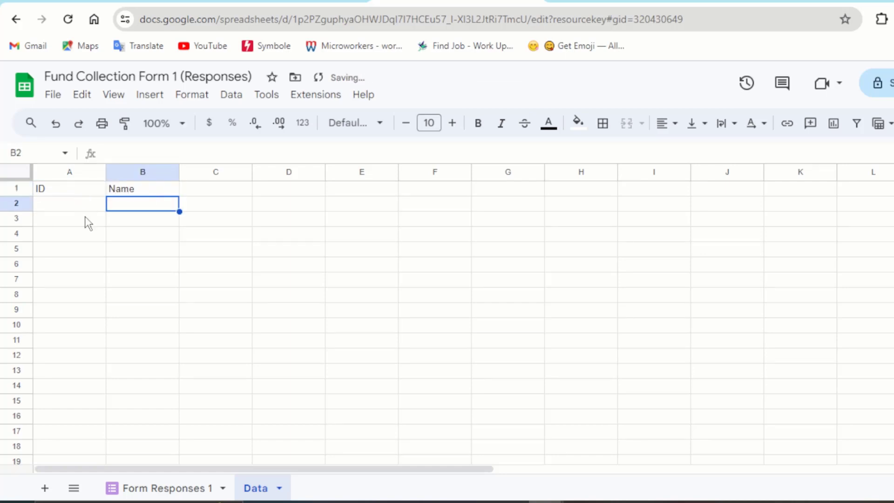
{"action": "left_click", "coordinate": [87, 219]}
{"action": "left_click", "coordinate": [86, 206]}
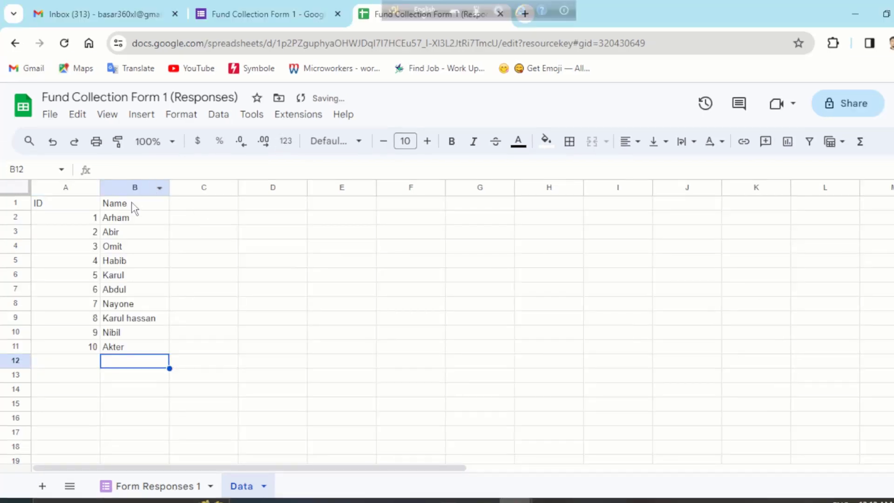
{"action": "left_click", "coordinate": [134, 205]}
{"action": "left_click", "coordinate": [136, 235]}
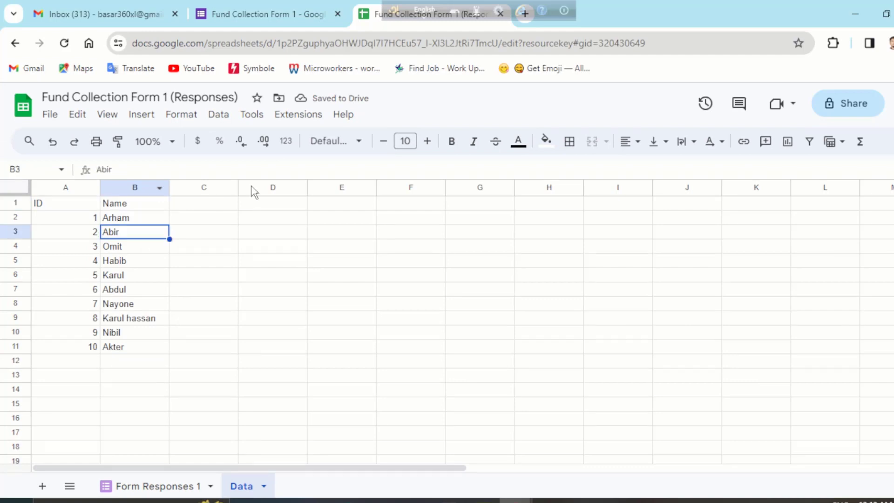
{"action": "left_click", "coordinate": [282, 207]}
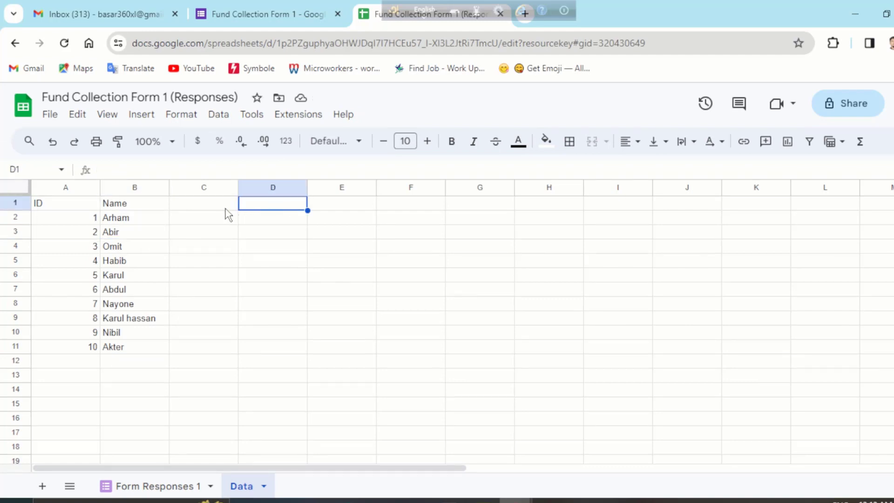
{"action": "left_click", "coordinate": [211, 207]}
{"action": "type", "text": "Pay "}
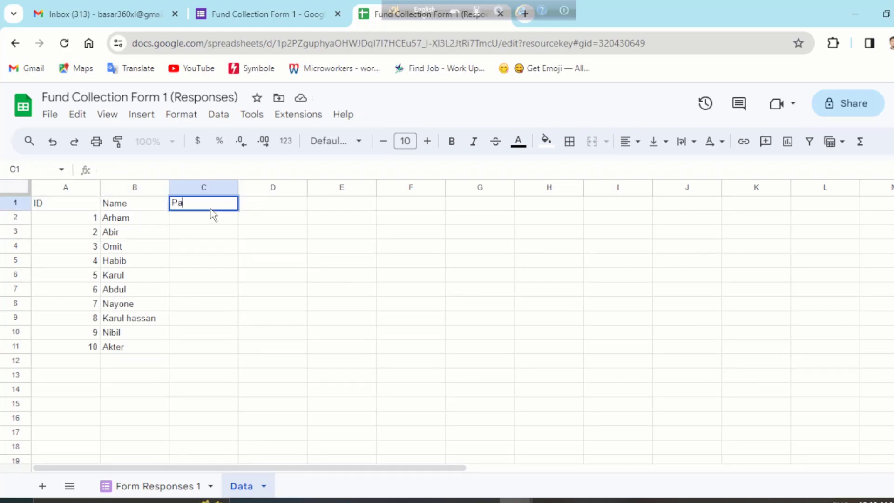
{"action": "type", "text": "Sta"}
{"action": "type", "text": "tus"}
{"action": "key", "text": "Return"}
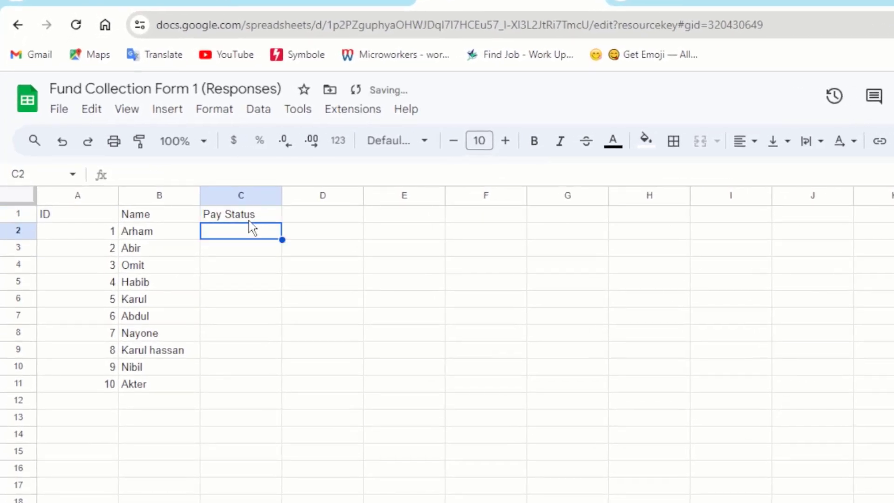
- Glance at the Form Responses 1 sheet, then return to Data
{"action": "left_click", "coordinate": [146, 235]}
{"action": "key", "text": "ctrl+shift+Page_Up"}
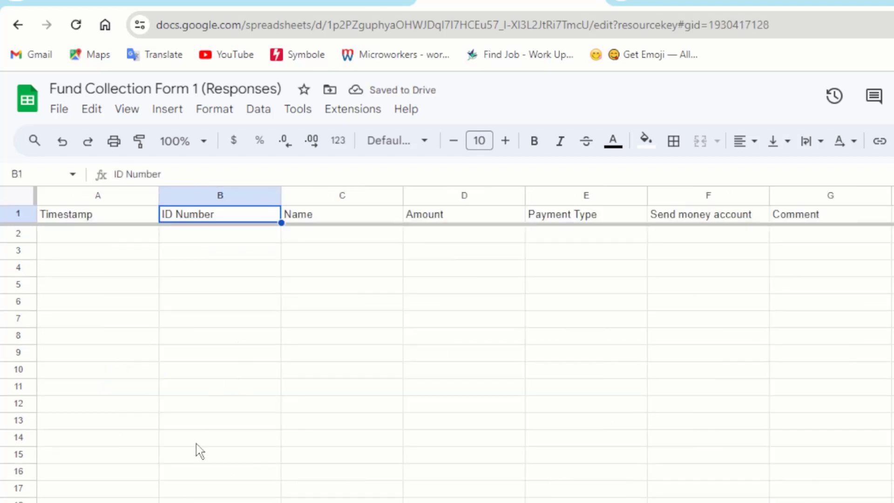
{"action": "key", "text": "ctrl+shift+Page_Down"}
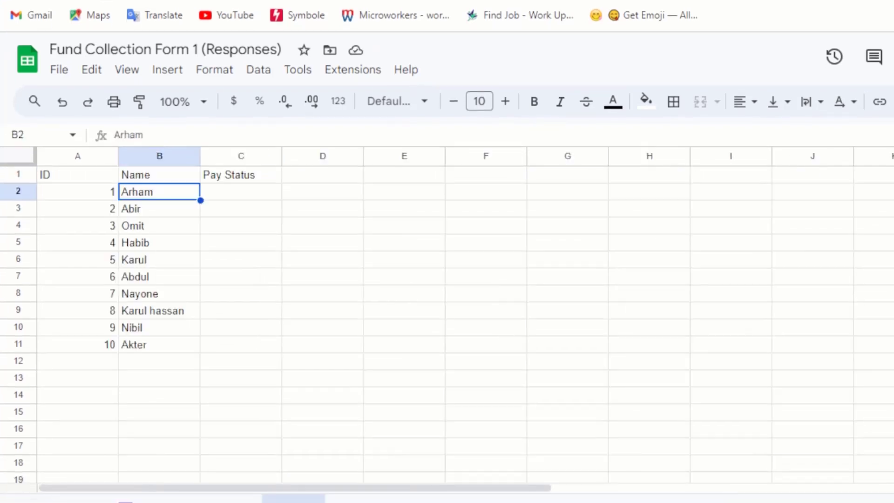
- Enter 'Pay Due List' in E1 and 'Pay Complete' in F1 on the Data sheet
{"action": "left_click", "coordinate": [235, 209]}
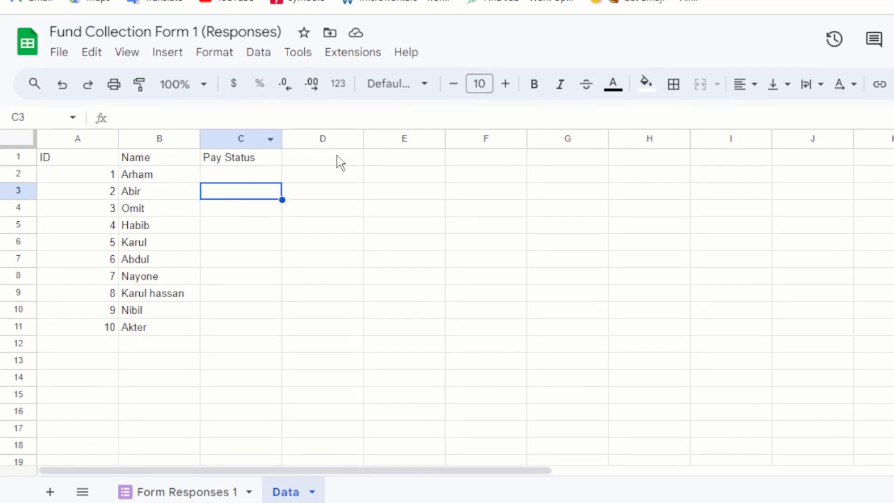
{"action": "left_click", "coordinate": [338, 156]}
{"action": "left_click", "coordinate": [396, 164]}
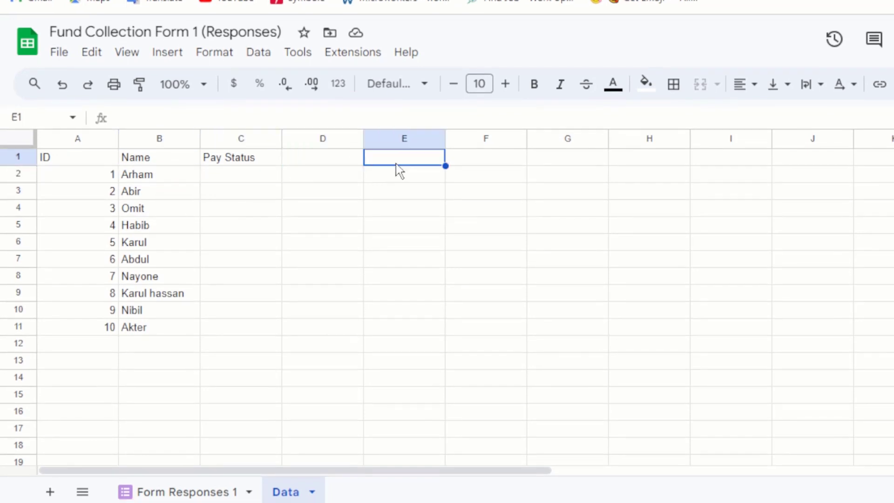
{"action": "type", "text": "Pa"}
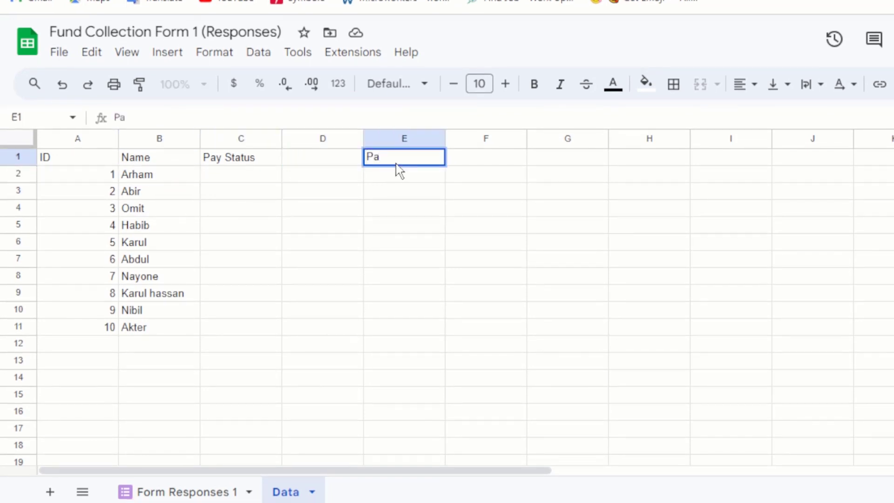
{"action": "type", "text": "y Du"}
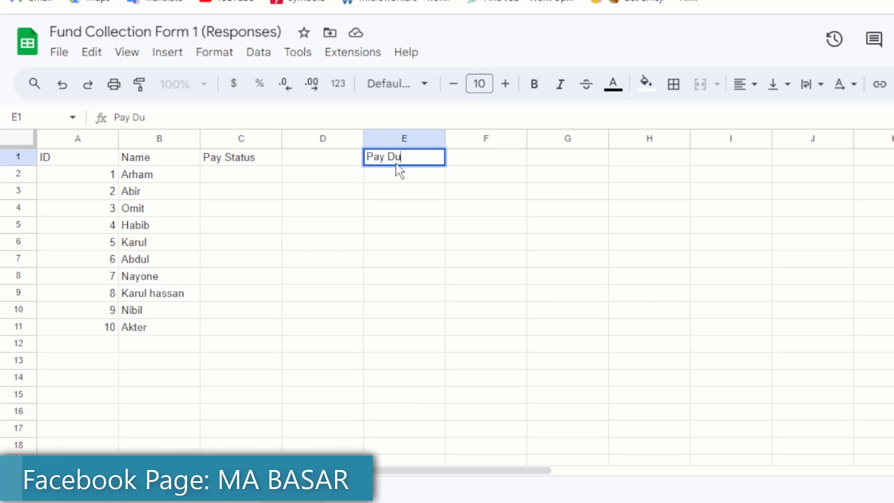
{"action": "type", "text": "e Lis"}
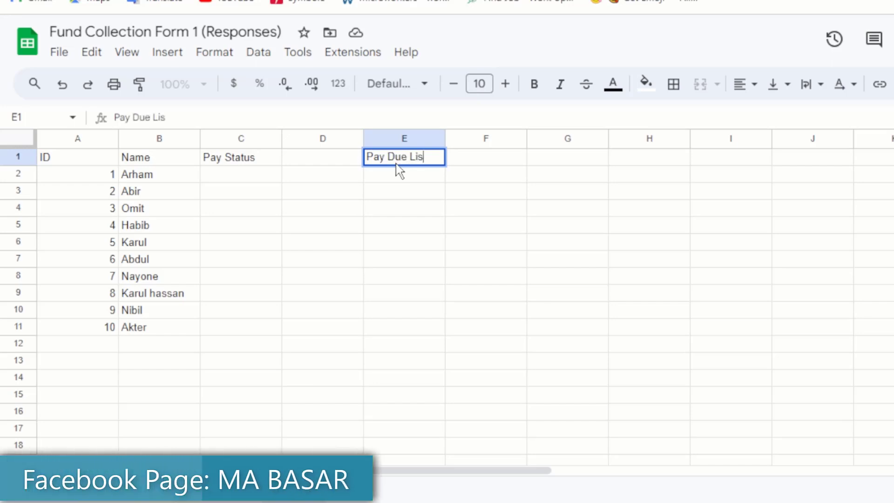
{"action": "type", "text": "t"}
{"action": "key", "text": "Tab"}
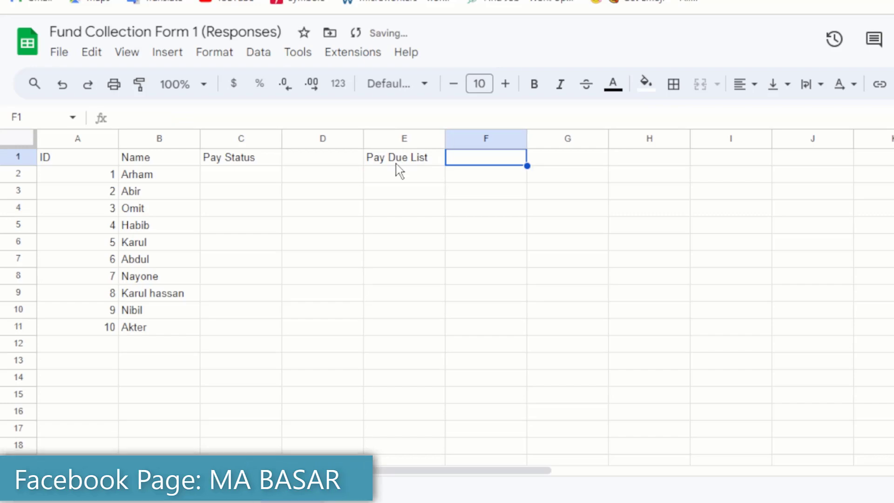
{"action": "type", "text": "Pay"}
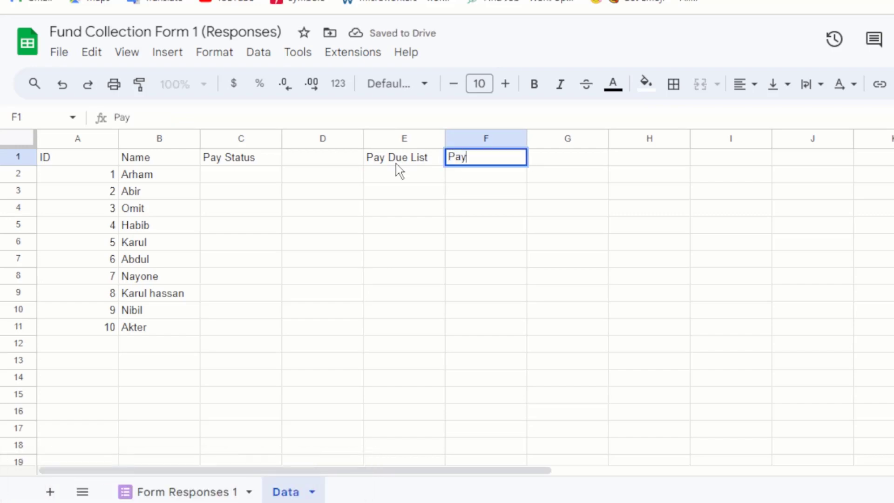
{"action": "type", "text": " Complete"}
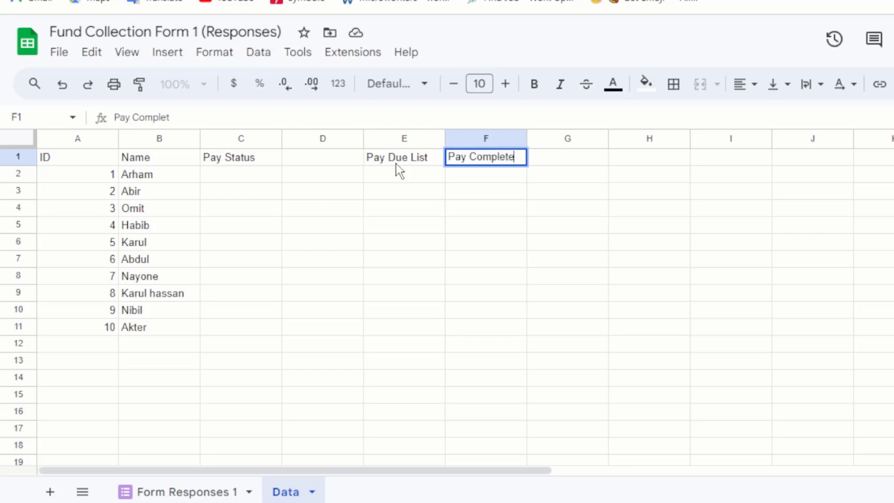
{"action": "key", "text": "Return"}
{"action": "left_click", "coordinate": [422, 178]}
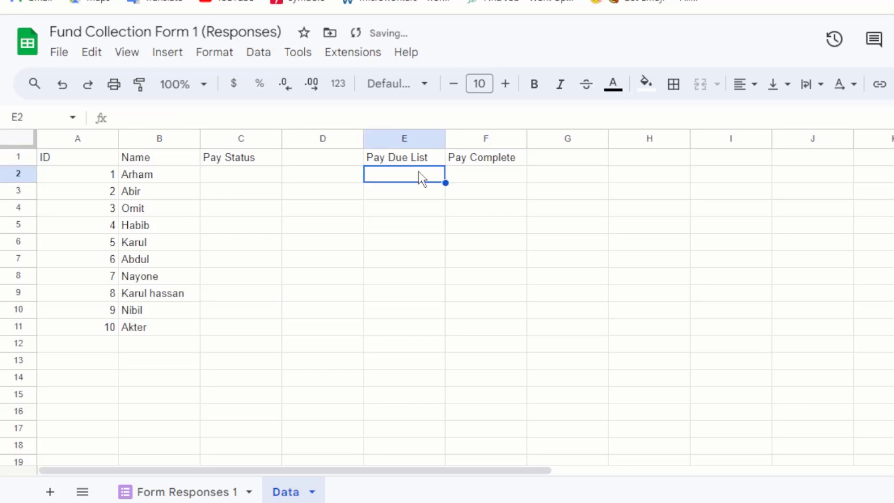
{"action": "left_click", "coordinate": [484, 169]}
{"action": "left_click", "coordinate": [391, 179]}
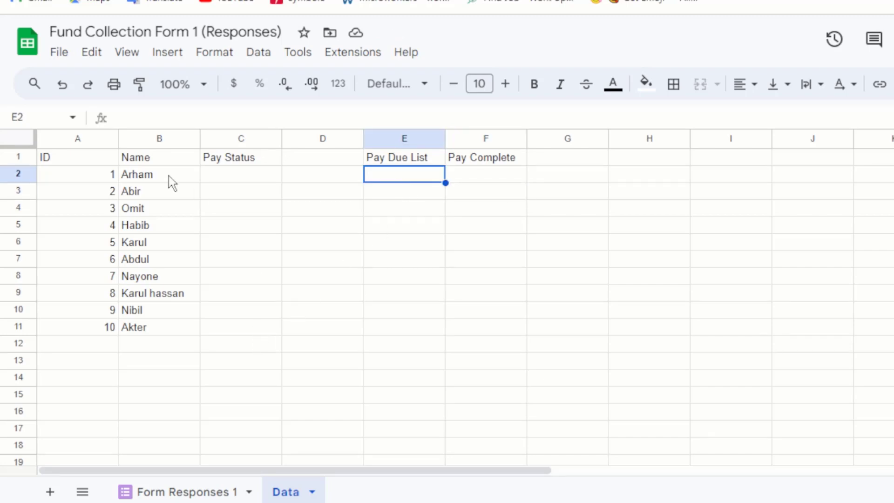
{"action": "left_click", "coordinate": [150, 181]}
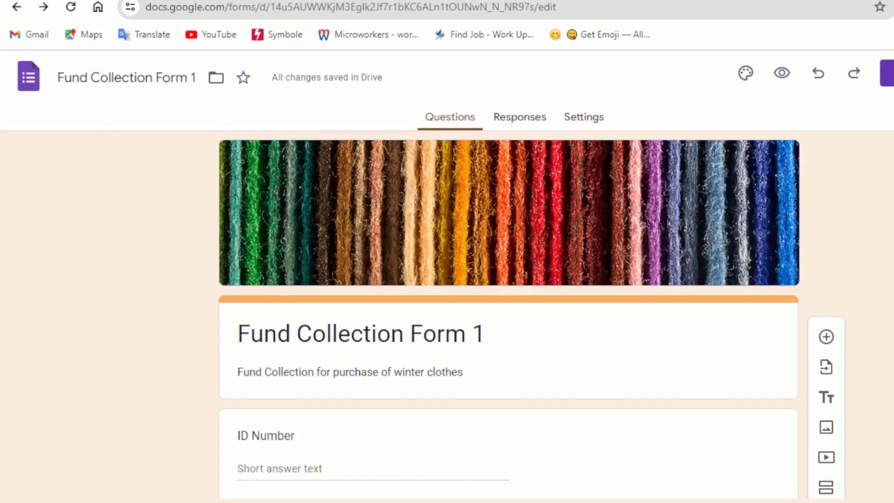
- Check the form's response count, then go back to the questions
{"action": "scroll", "coordinate": [706, 230], "scroll_direction": "down", "scroll_amount": 2}
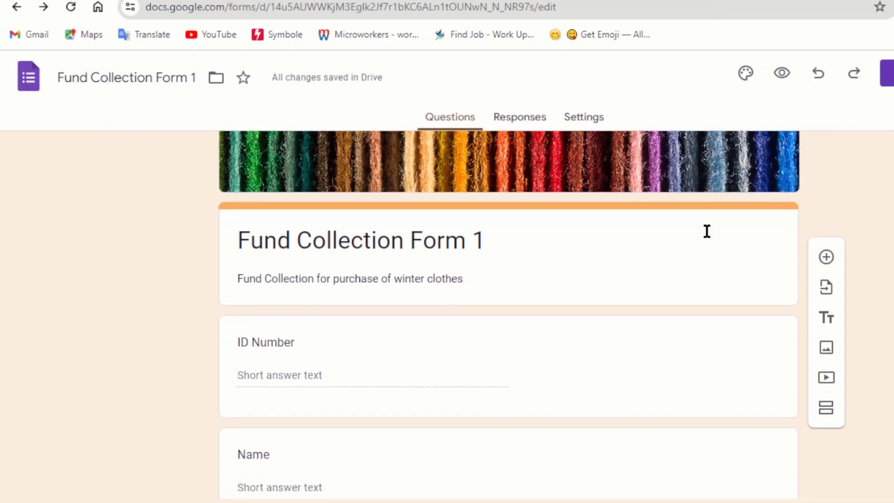
{"action": "scroll", "coordinate": [703, 228], "scroll_direction": "up", "scroll_amount": 2}
{"action": "left_click", "coordinate": [526, 125]}
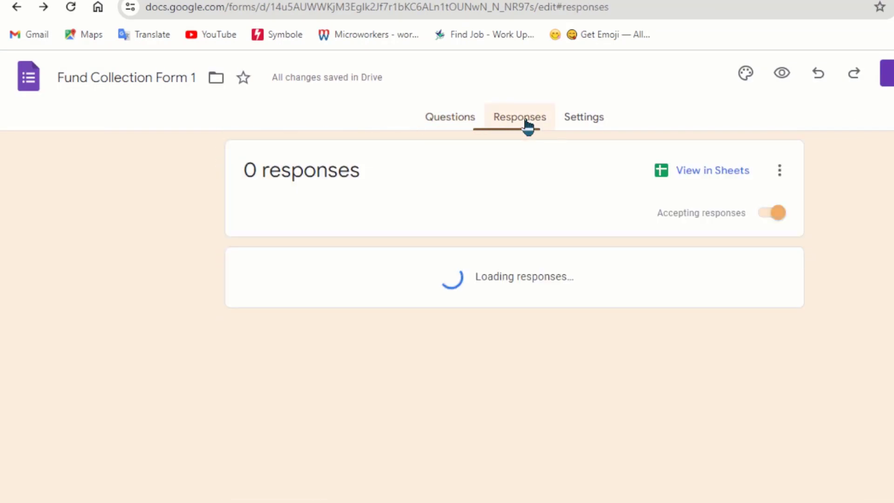
{"action": "left_click", "coordinate": [444, 134]}
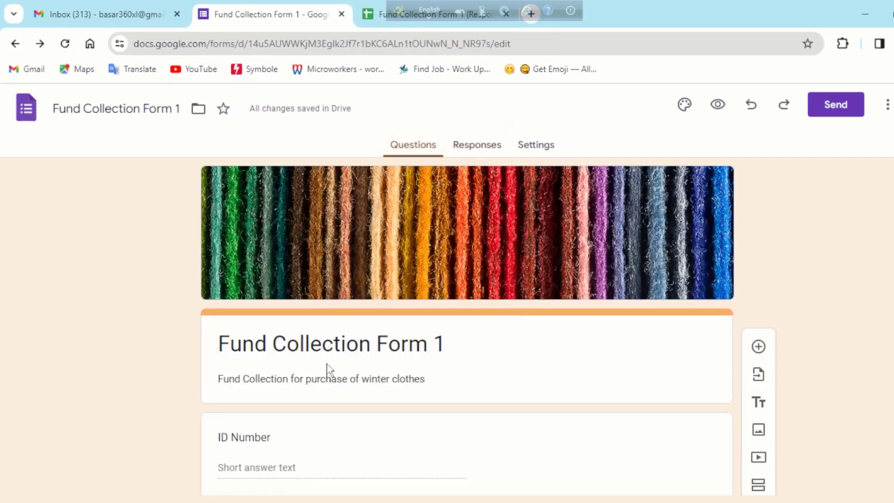
- Copy the form's shortened share link from the Send dialog
{"action": "left_click", "coordinate": [834, 107]}
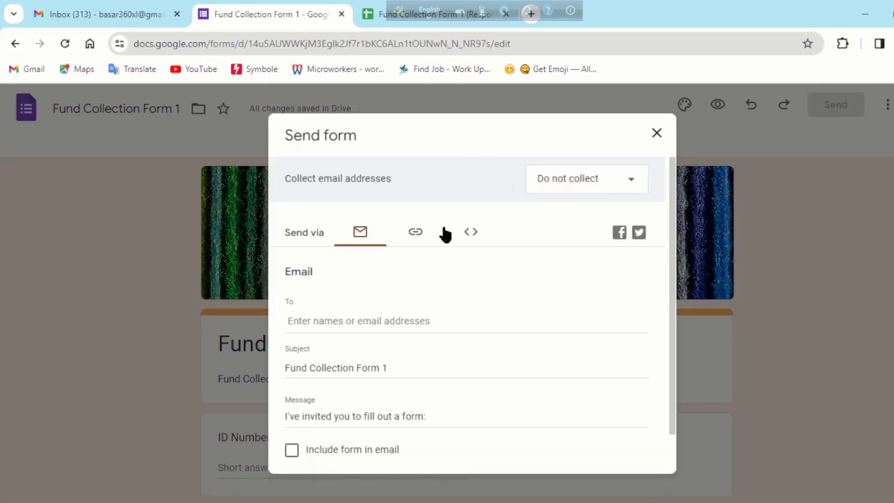
{"action": "left_click", "coordinate": [416, 231]}
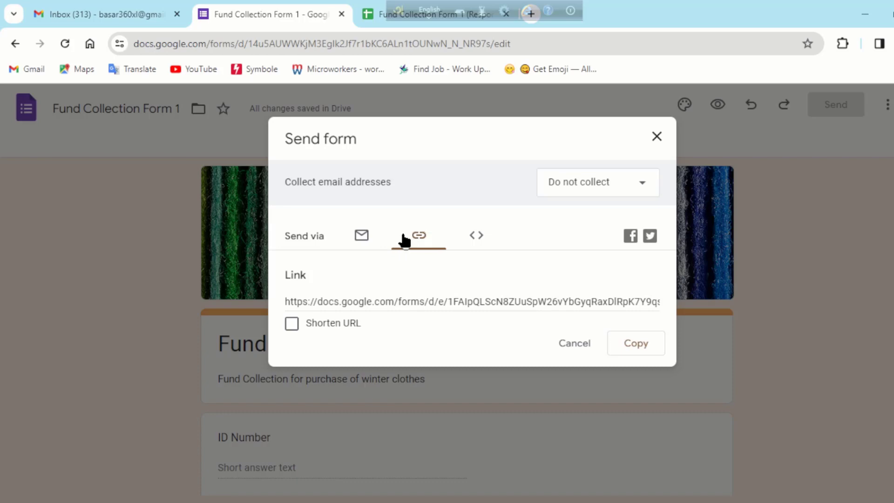
{"action": "left_click", "coordinate": [657, 136]}
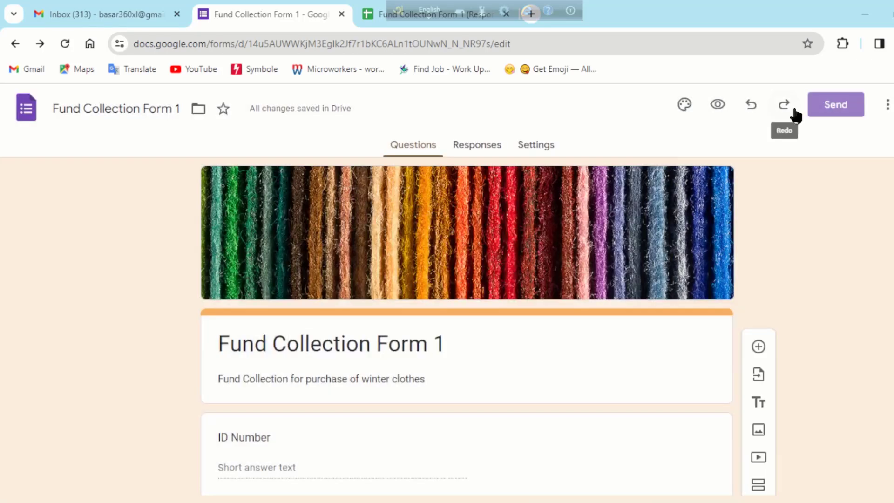
{"action": "left_click", "coordinate": [847, 103]}
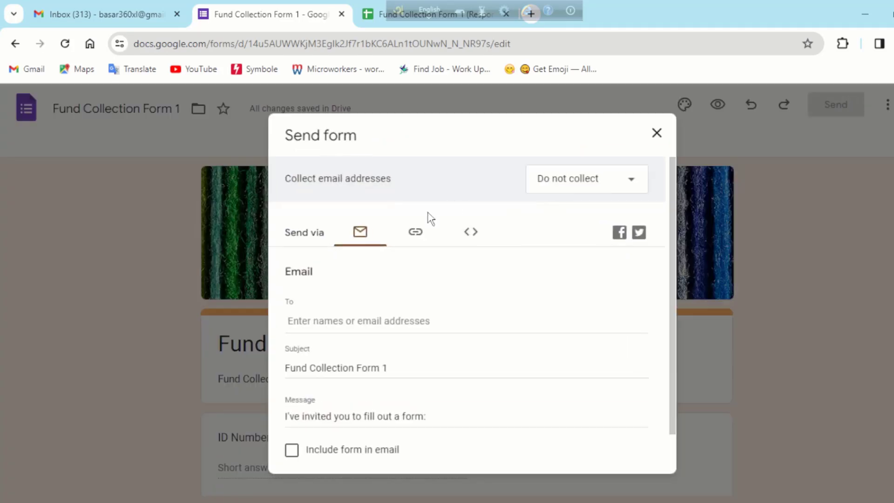
{"action": "left_click", "coordinate": [419, 231]}
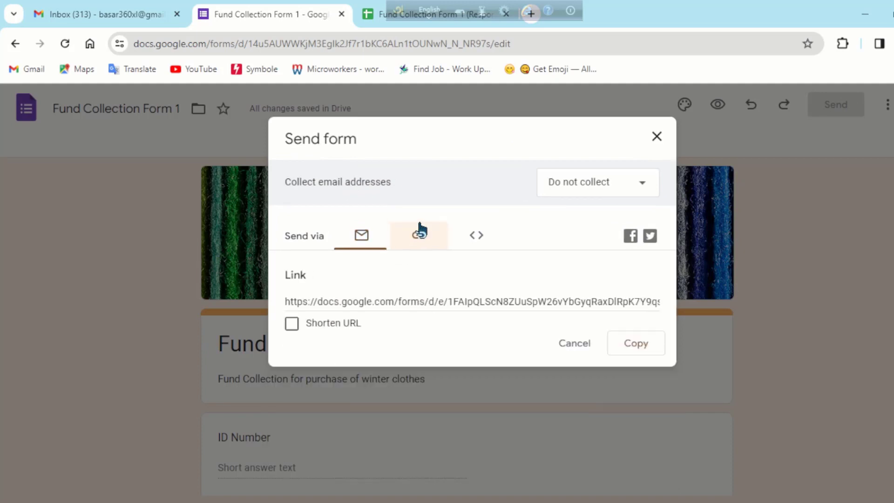
{"action": "left_click", "coordinate": [292, 327]}
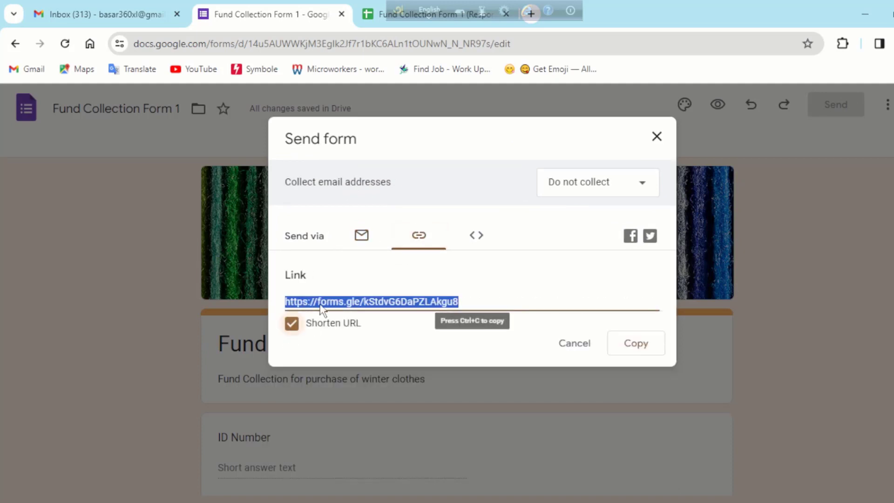
{"action": "left_click", "coordinate": [637, 349]}
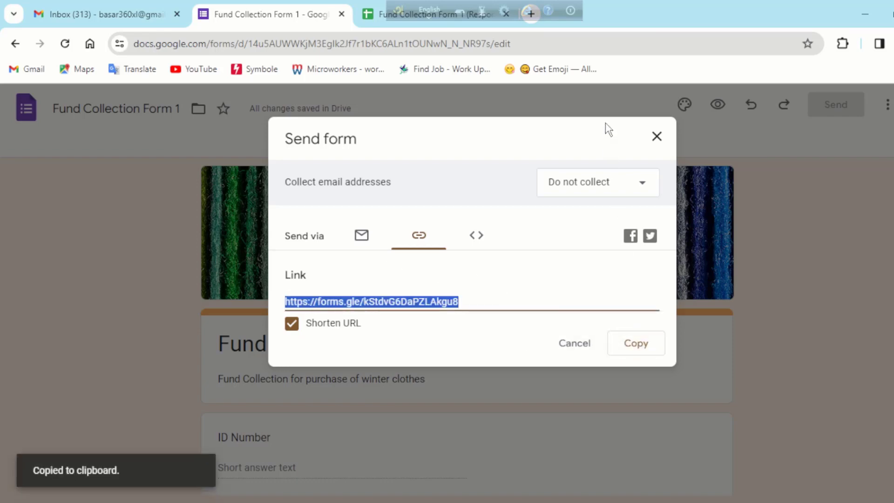
{"action": "left_click", "coordinate": [663, 139]}
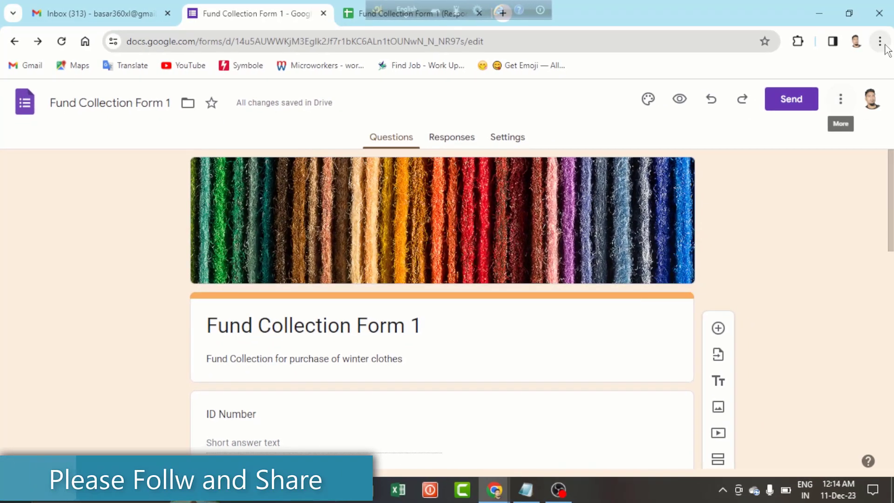
- Open the copied form link in a new Incognito window
{"action": "left_click", "coordinate": [880, 41]}
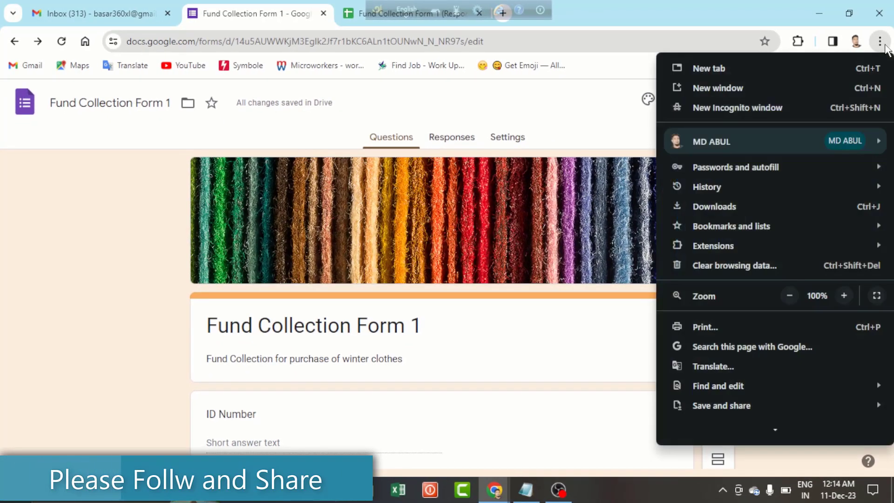
{"action": "left_click", "coordinate": [745, 104]}
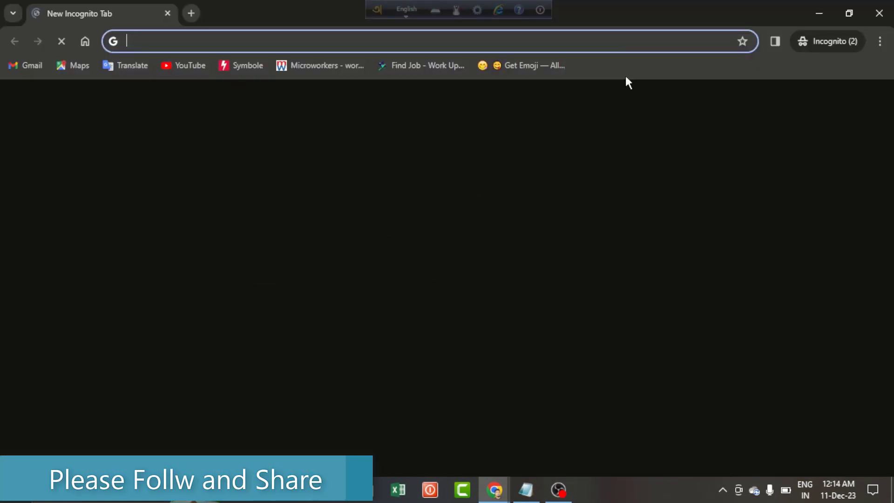
{"action": "key", "text": "ctrl+v"}
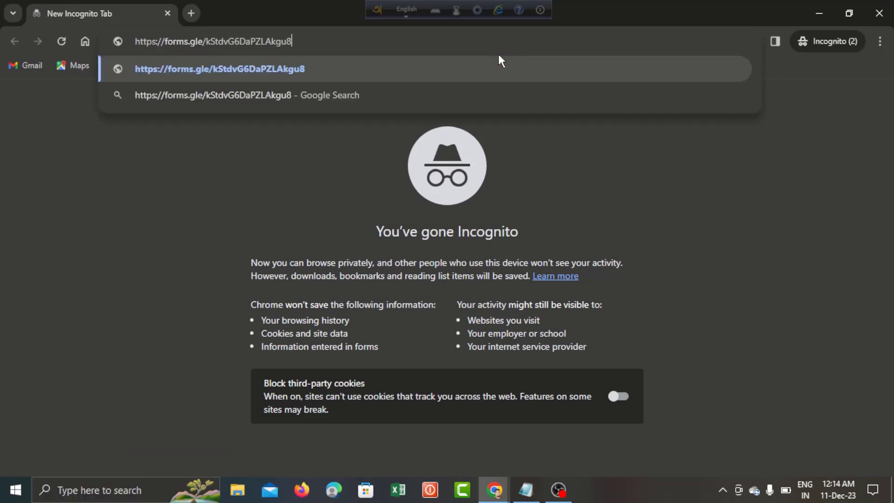
{"action": "key", "text": "Return"}
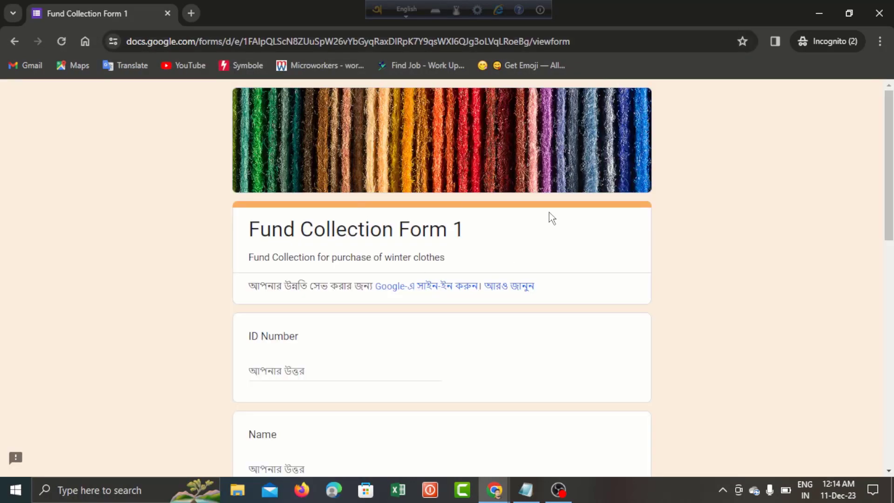
{"action": "scroll", "coordinate": [484, 284], "scroll_direction": "down", "scroll_amount": 3}
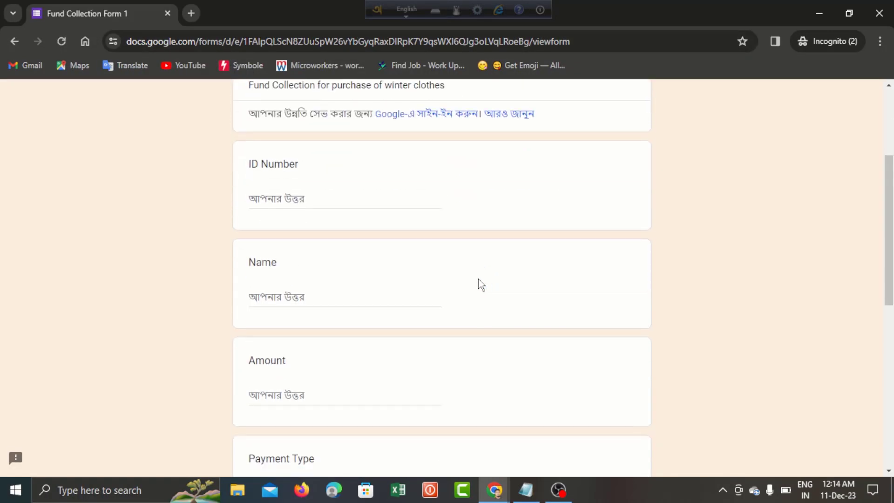
- Answer ID Number 1, the respondent's name, and amount 3000
{"action": "left_click", "coordinate": [322, 199]}
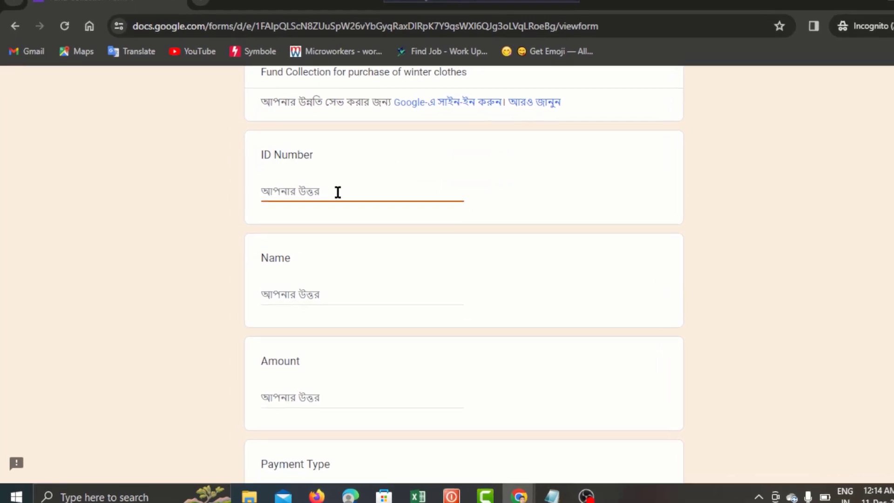
{"action": "type", "text": "1"}
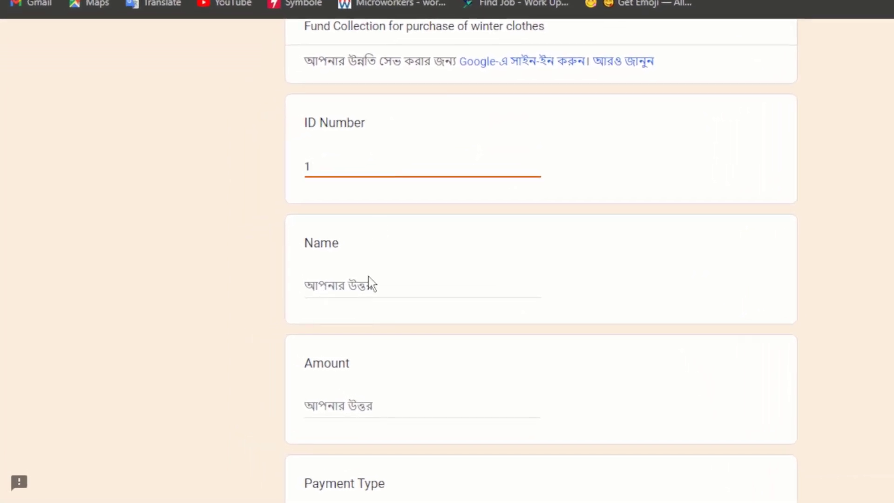
{"action": "left_click", "coordinate": [368, 276]}
{"action": "left_click", "coordinate": [367, 287]}
{"action": "type", "text": "A"}
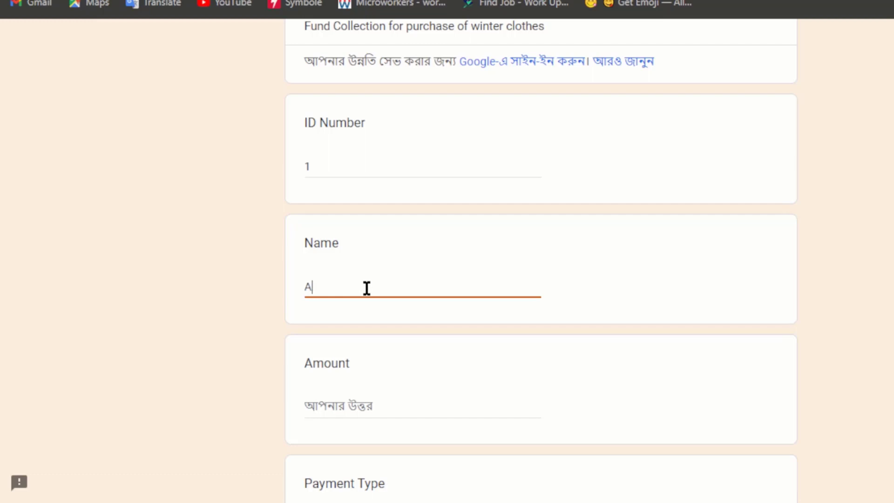
{"action": "type", "text": "rham"}
{"action": "left_click", "coordinate": [350, 404]}
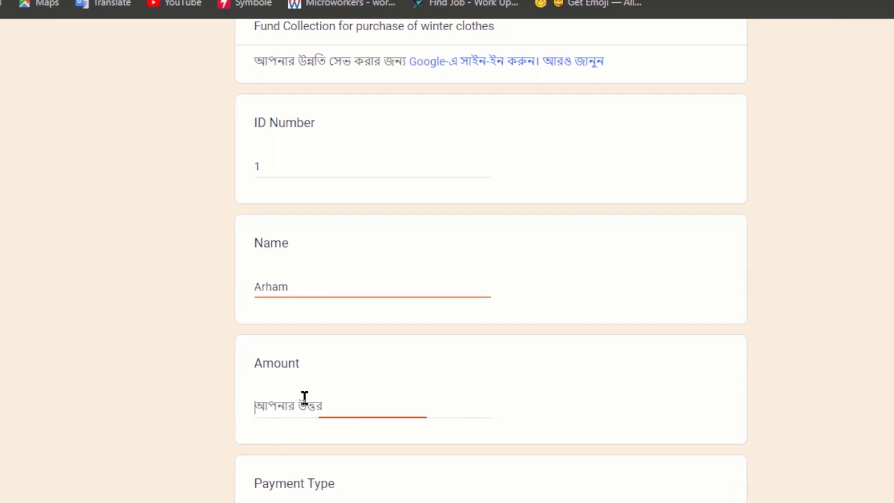
{"action": "type", "text": "3000"}
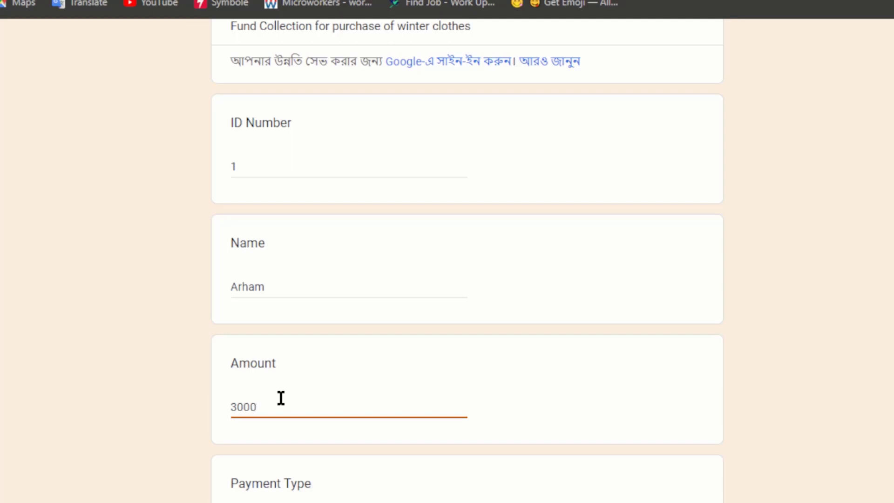
- Choose Bikash, enter the send-money account number, comment 'Paid', and submit
{"action": "scroll", "coordinate": [341, 437], "scroll_direction": "down", "scroll_amount": 3}
{"action": "left_click", "coordinate": [239, 366]}
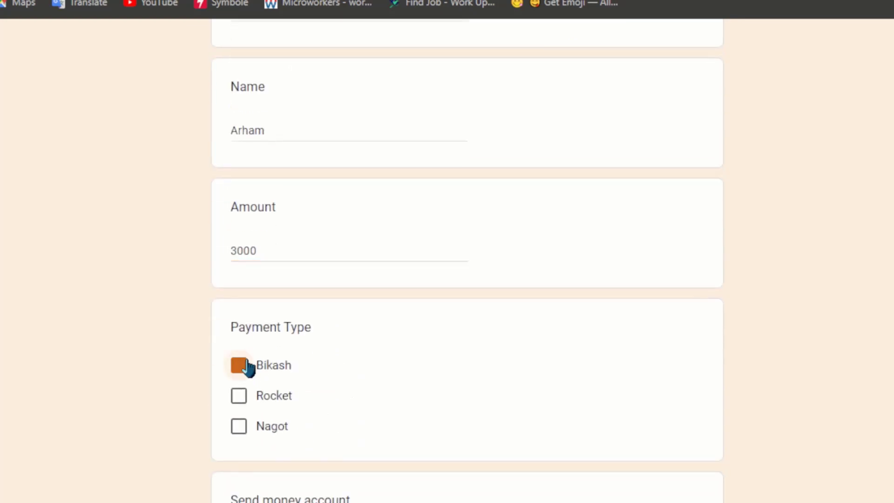
{"action": "scroll", "coordinate": [355, 385], "scroll_direction": "down", "scroll_amount": 3}
{"action": "left_click", "coordinate": [308, 391]}
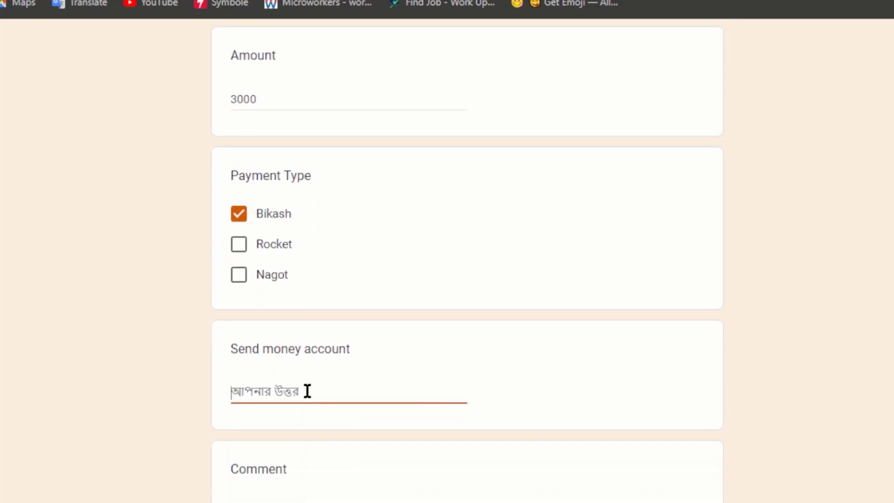
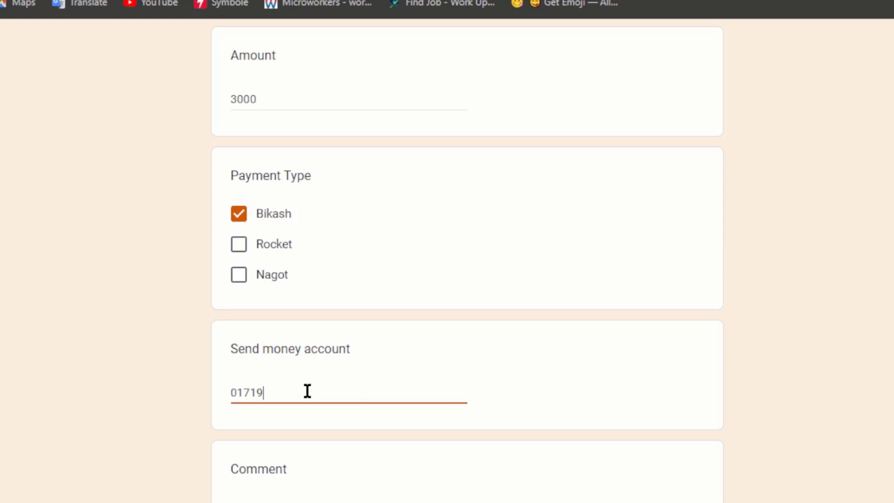
{"action": "scroll", "coordinate": [356, 404], "scroll_direction": "down", "scroll_amount": 4}
{"action": "left_click", "coordinate": [316, 319]}
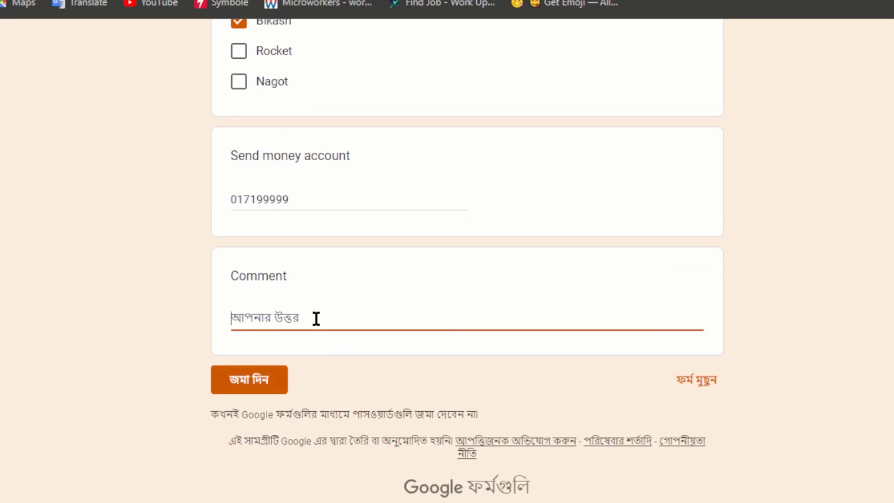
{"action": "type", "text": "Paid"}
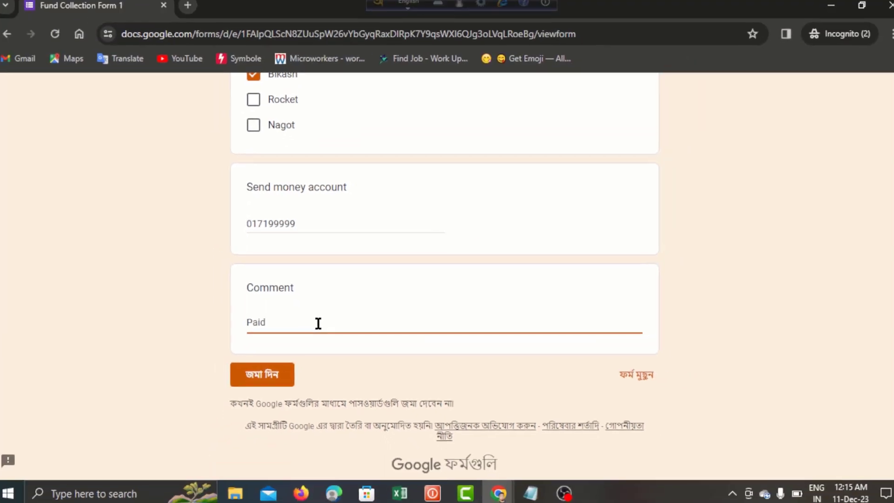
{"action": "left_click", "coordinate": [265, 371]}
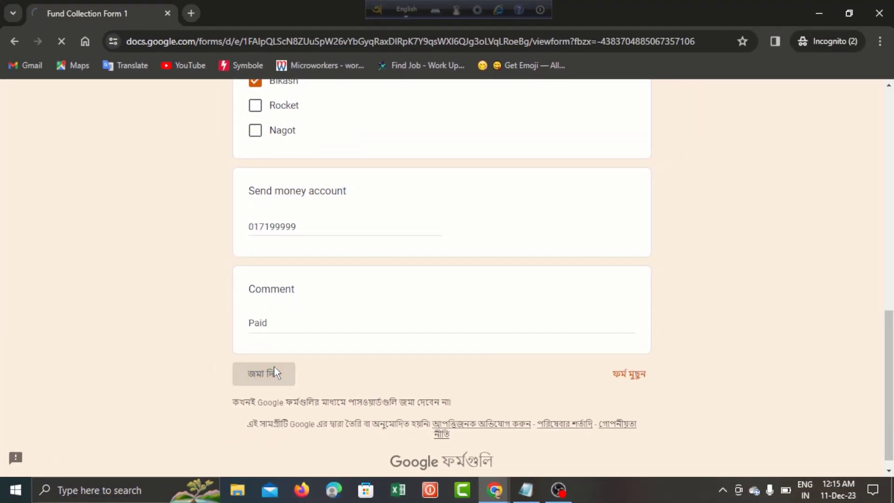
- Review the submitted row (ID 1, 3000, Bikash, Paid) in Form Responses 1, then return to Data
{"action": "key", "text": "alt+Tab"}
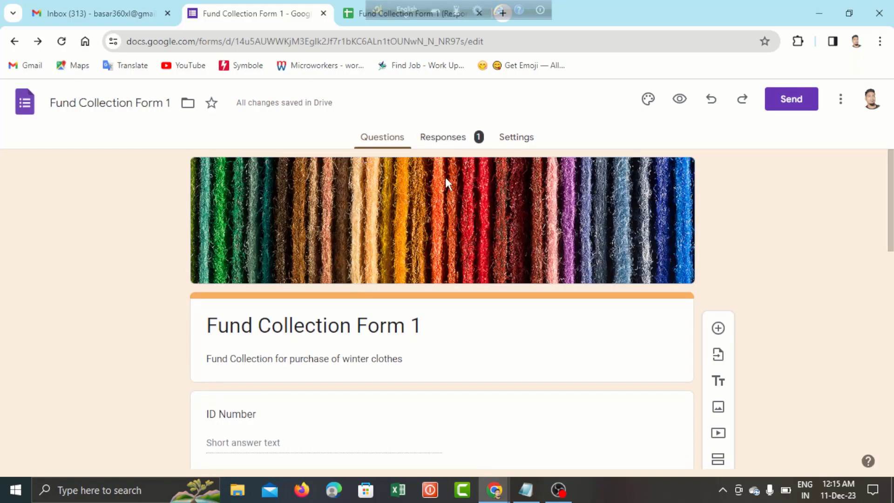
{"action": "key", "text": "ctrl+Tab"}
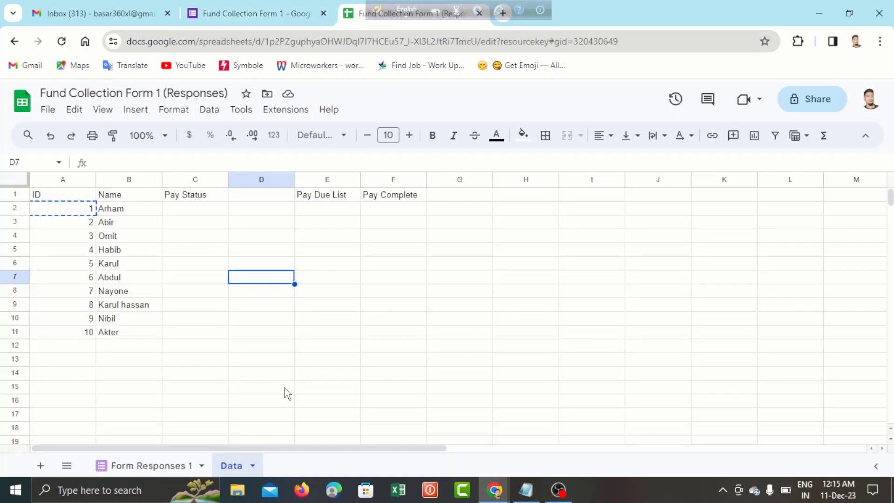
{"action": "left_click", "coordinate": [156, 464]}
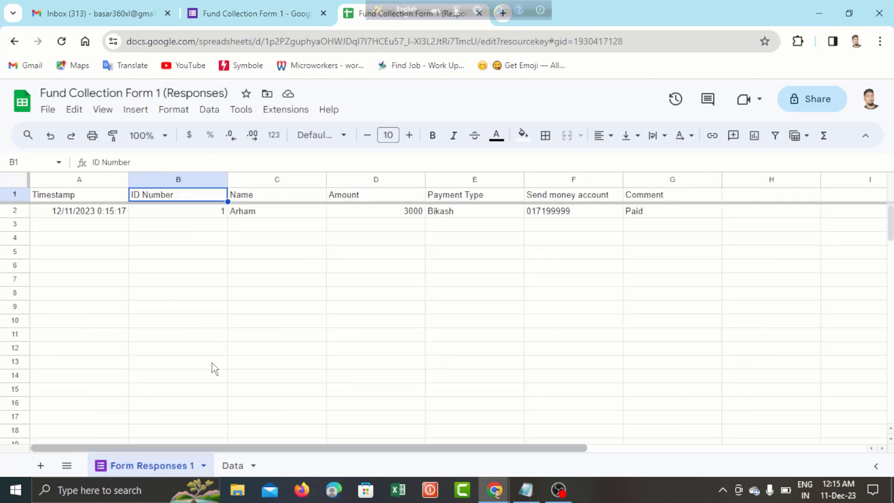
{"action": "left_click", "coordinate": [382, 269]}
{"action": "left_click", "coordinate": [225, 214]}
{"action": "left_click", "coordinate": [260, 219]}
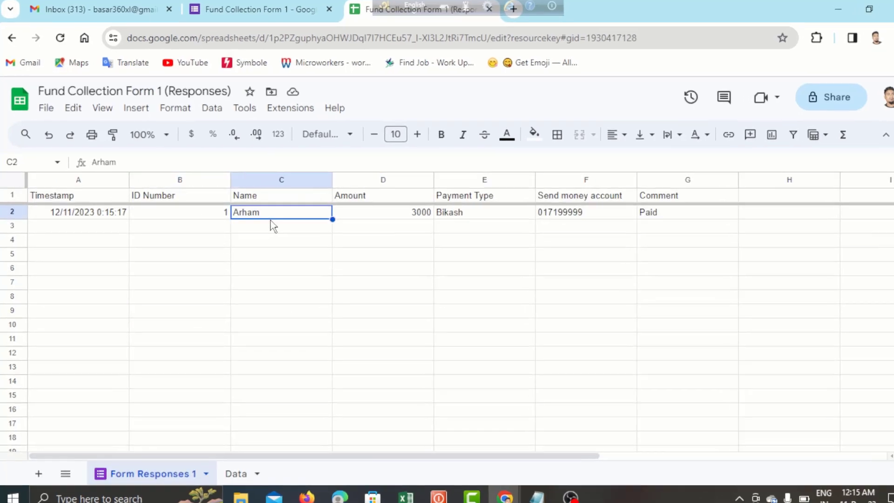
{"action": "left_click", "coordinate": [465, 238]}
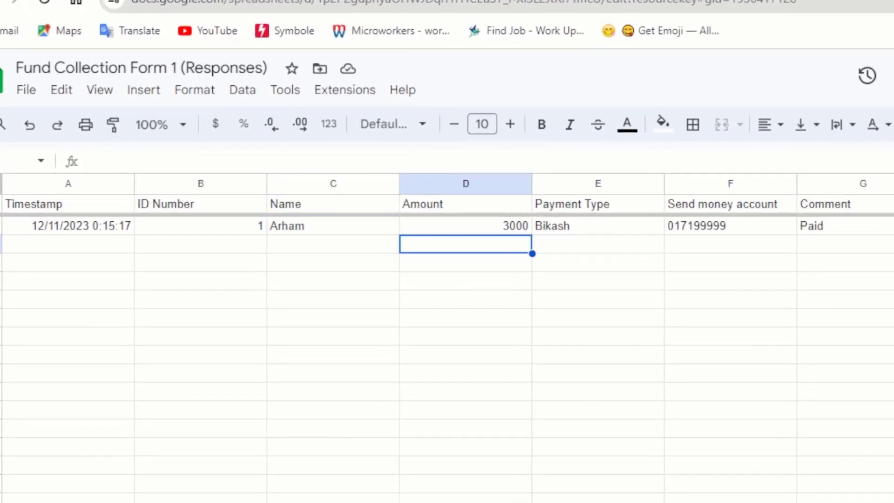
{"action": "left_click", "coordinate": [370, 321]}
{"action": "left_click", "coordinate": [224, 228]}
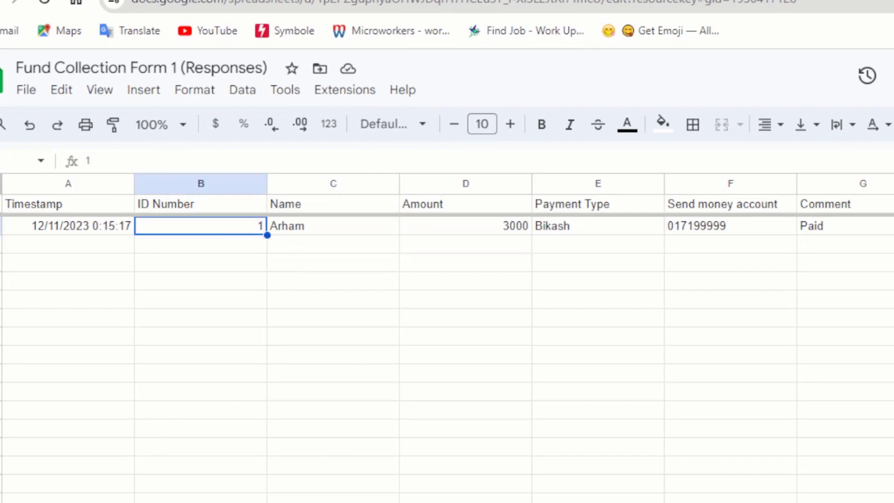
{"action": "key", "text": "ctrl+shift+Page_Down"}
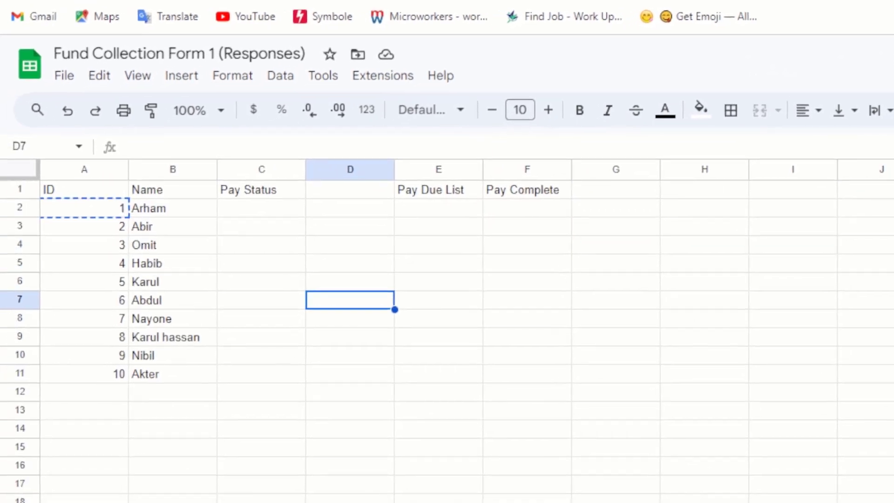
- Enter =VLOOKUP(A2,'Form Responses 1'!B:B,1,0) in Data cell C2, returning 1
{"action": "left_click", "coordinate": [270, 210]}
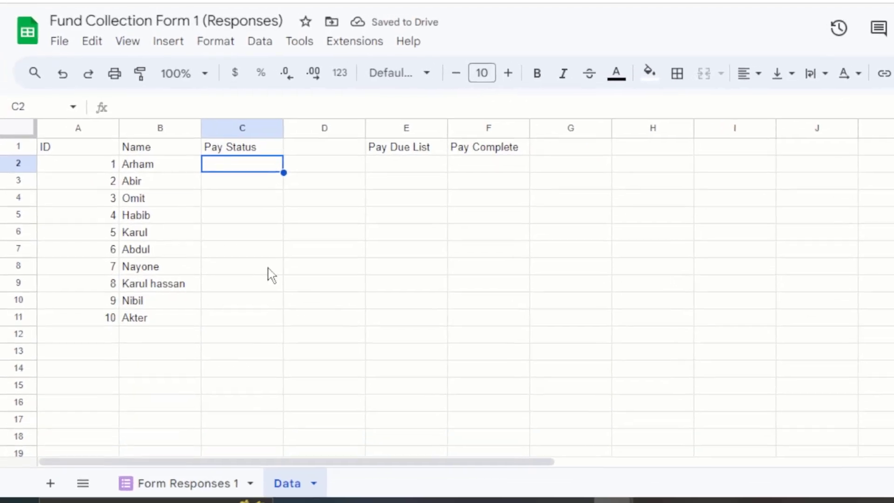
{"action": "type", "text": "="}
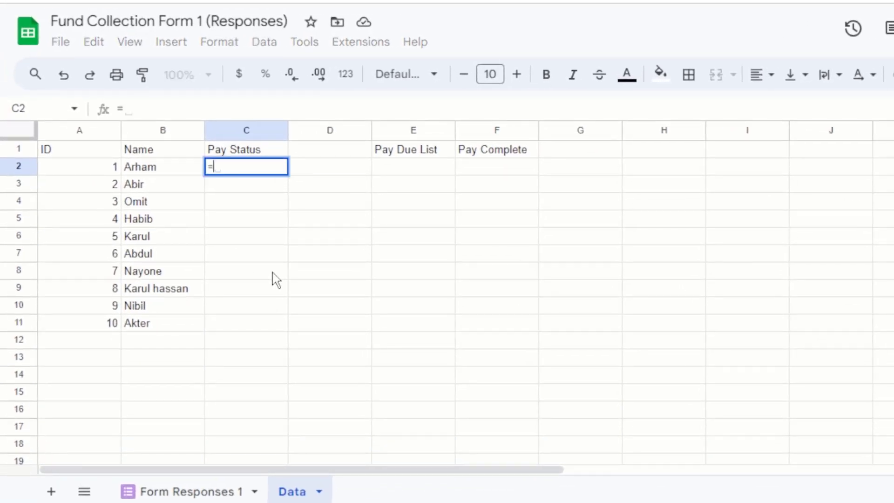
{"action": "type", "text": "vlo"}
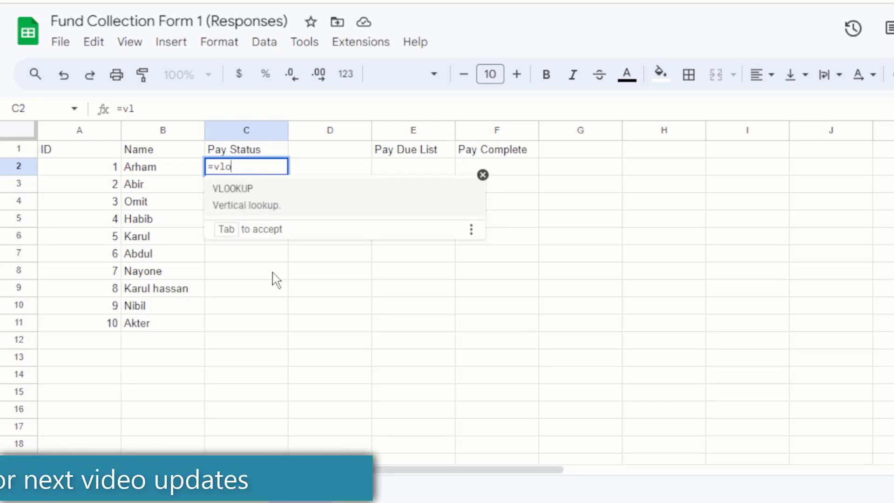
{"action": "type", "text": "o"}
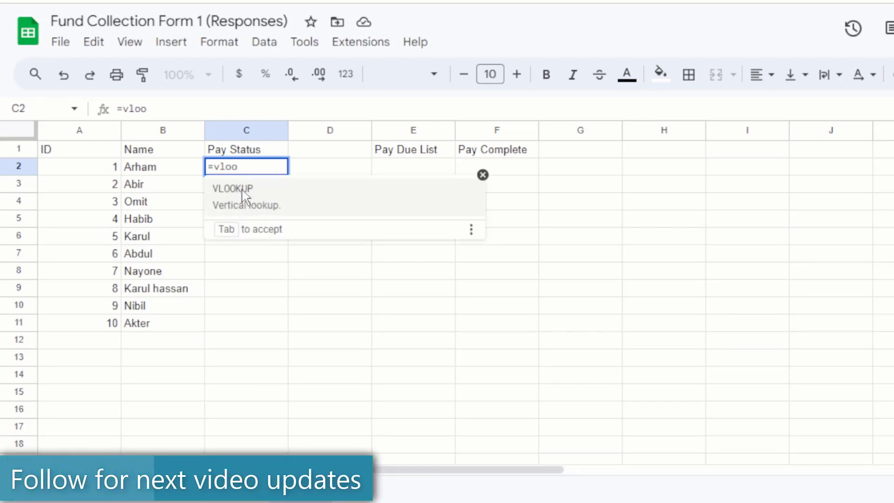
{"action": "left_click", "coordinate": [245, 194]}
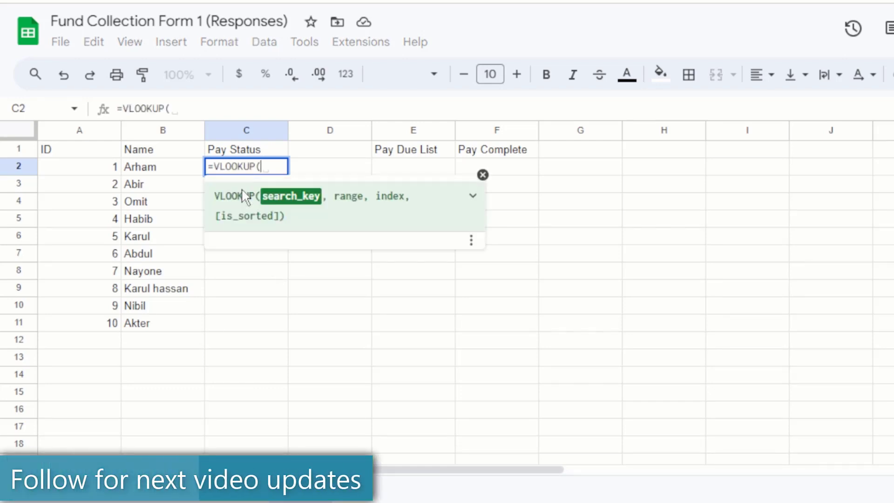
{"action": "left_click", "coordinate": [89, 170]}
{"action": "type", "text": ","}
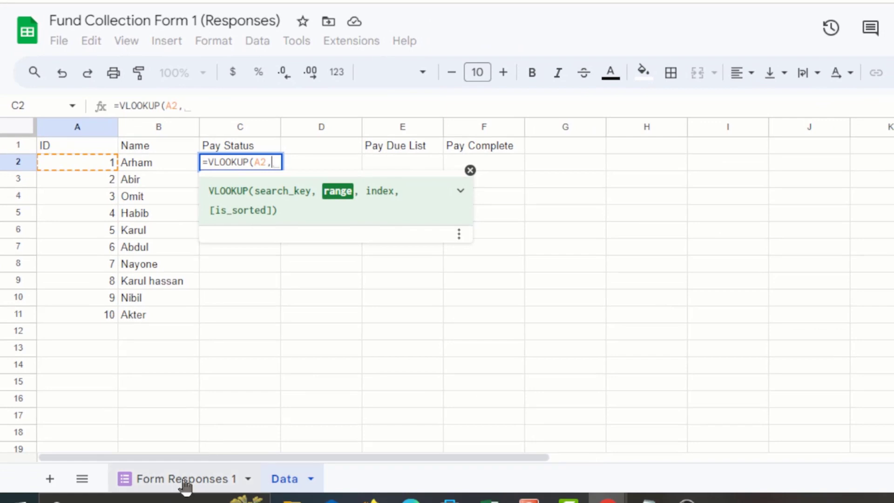
{"action": "left_click", "coordinate": [184, 480]}
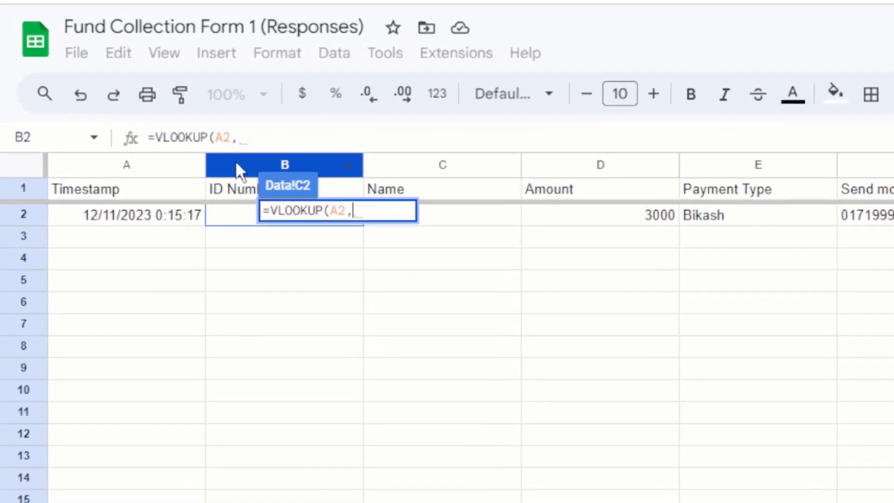
{"action": "left_click", "coordinate": [184, 126]}
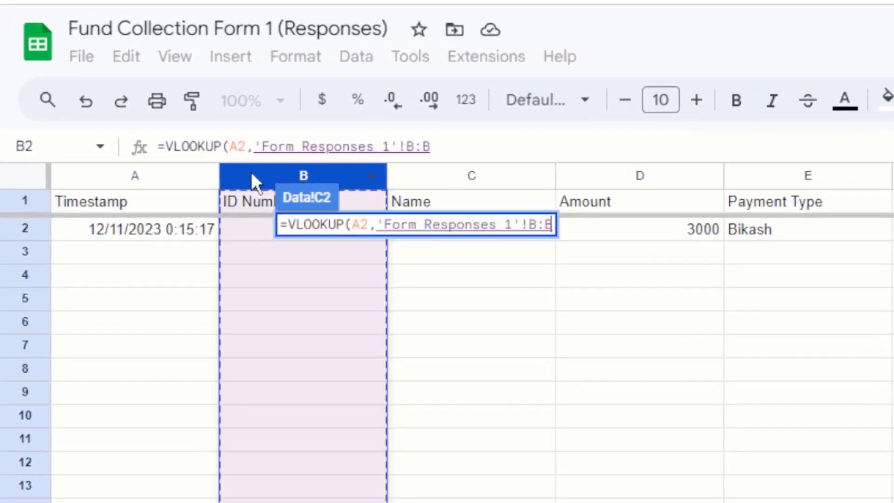
{"action": "type", "text": ", "}
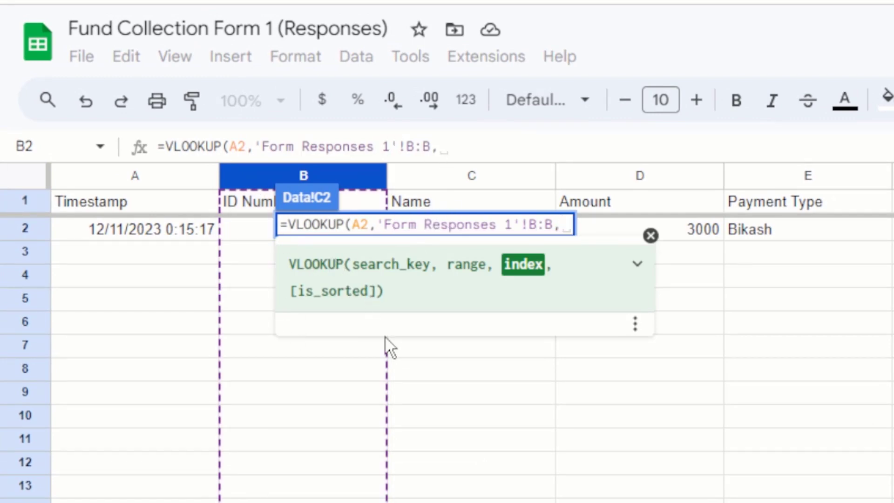
{"action": "type", "text": "1"}
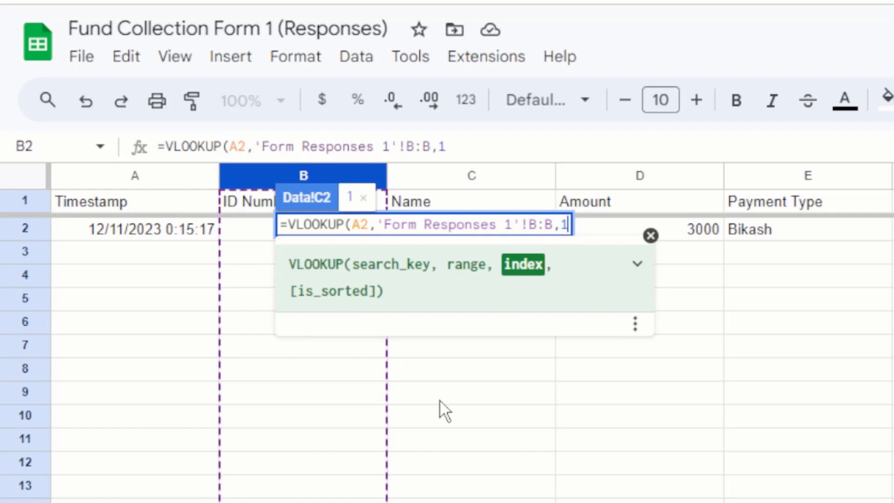
{"action": "type", "text": ",0"}
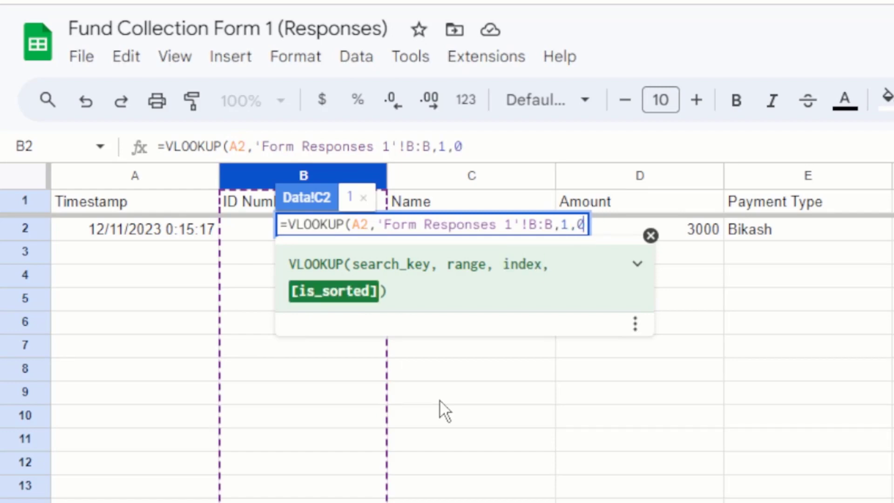
{"action": "type", "text": ")"}
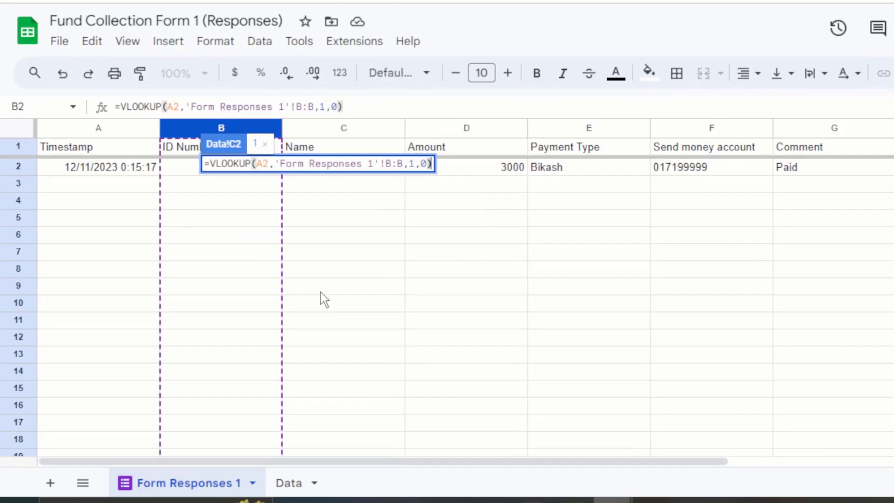
{"action": "key", "text": "Return"}
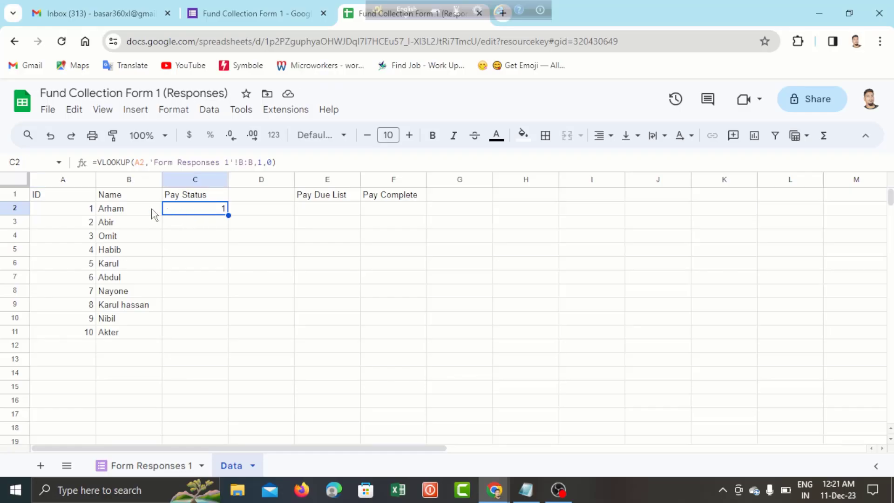
{"action": "left_click", "coordinate": [77, 209]}
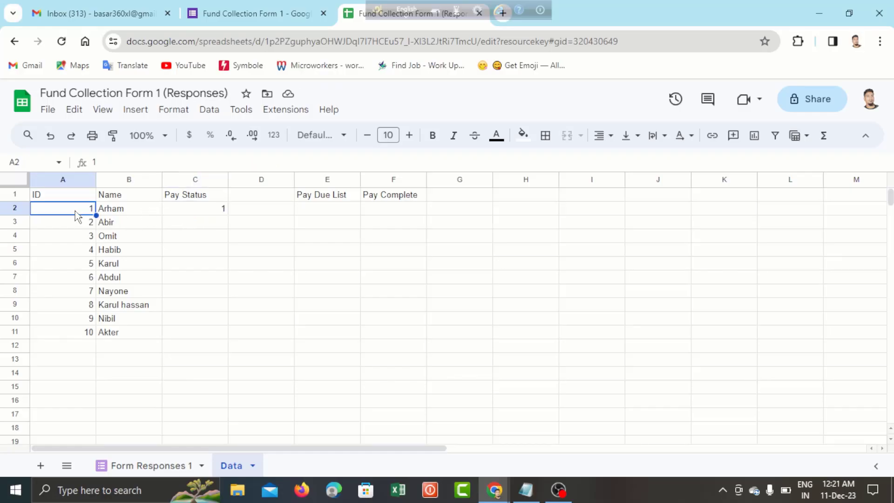
- Change C2 to =if(A2=VLOOKUP(A2,'Form Responses 1'!B:B,1,0),"Paid") so Arham shows Paid
{"action": "left_click", "coordinate": [214, 216]}
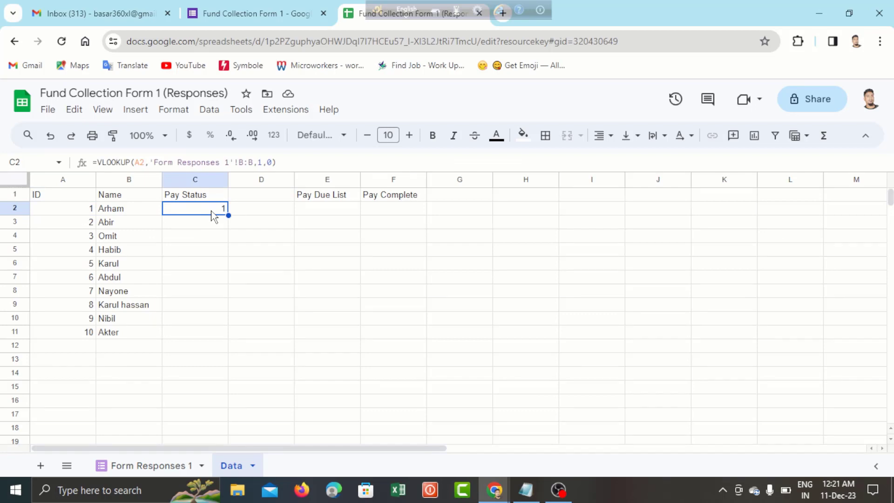
{"action": "left_click", "coordinate": [98, 163]}
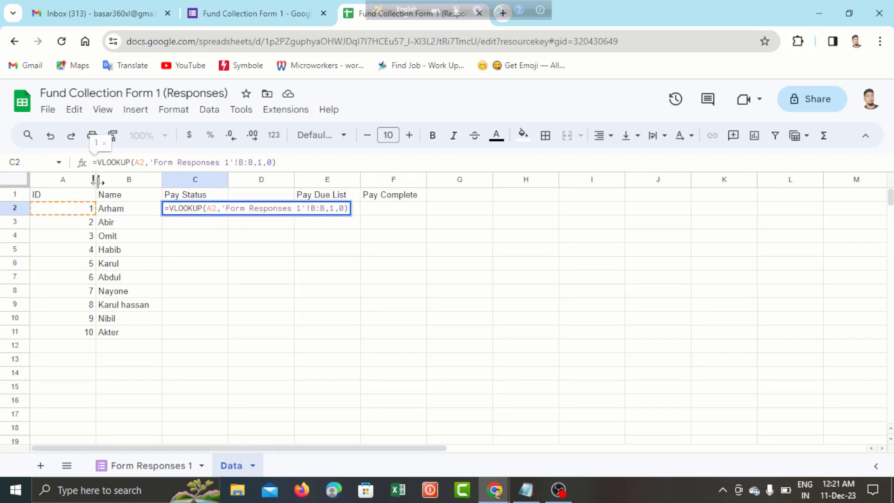
{"action": "type", "text": "if"}
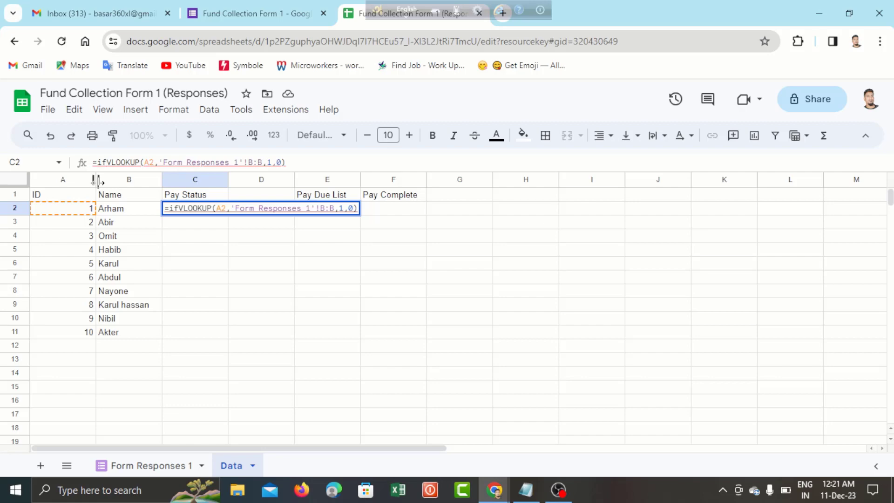
{"action": "type", "text": "("}
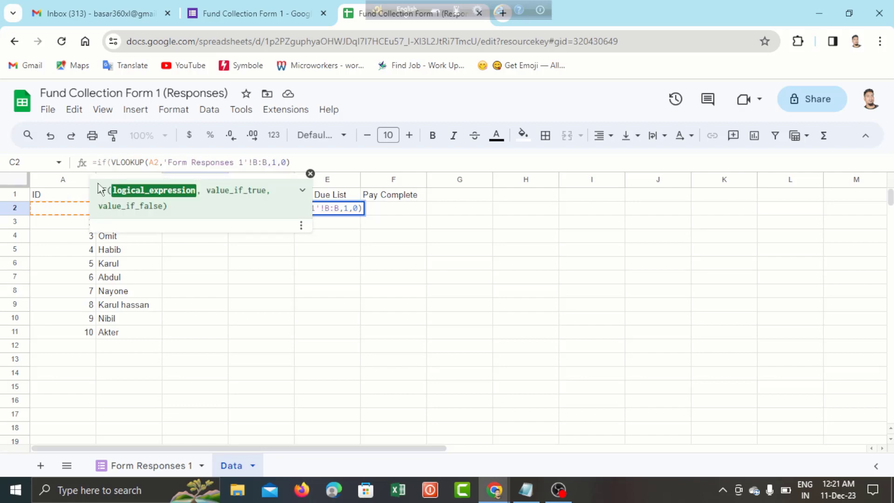
{"action": "left_click", "coordinate": [59, 215]}
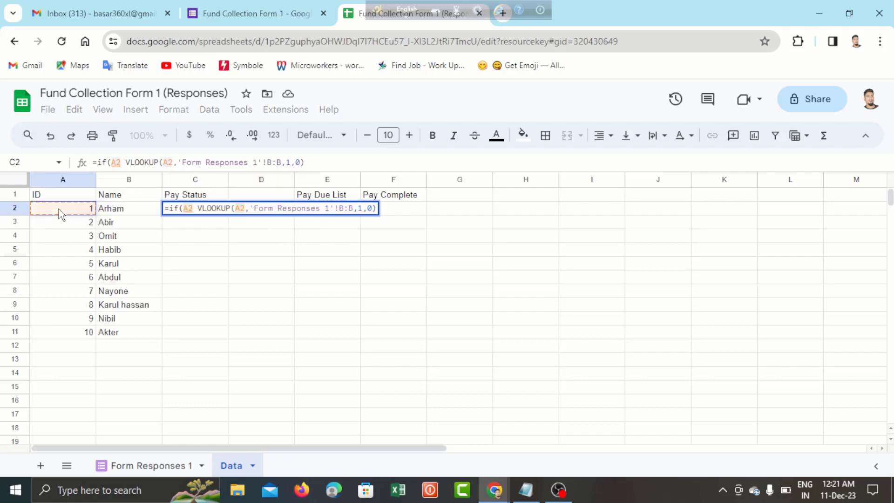
{"action": "type", "text": "="}
{"action": "key", "text": "Delete"}
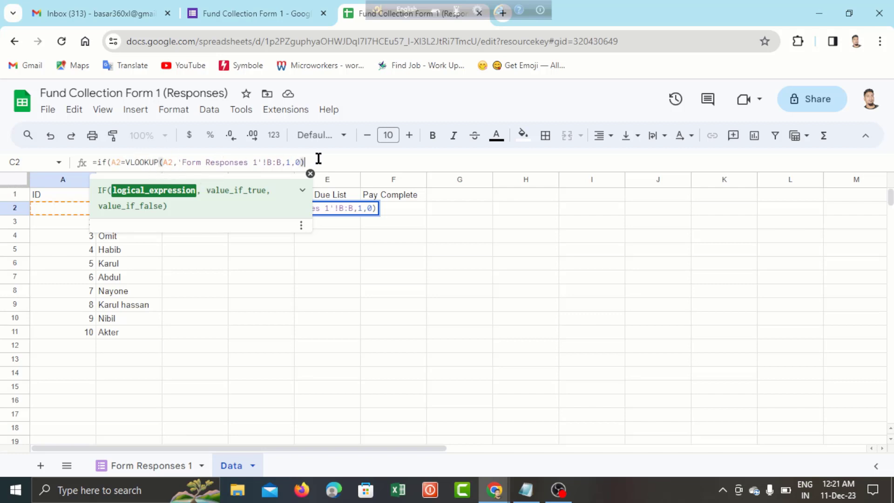
{"action": "type", "text": ","}
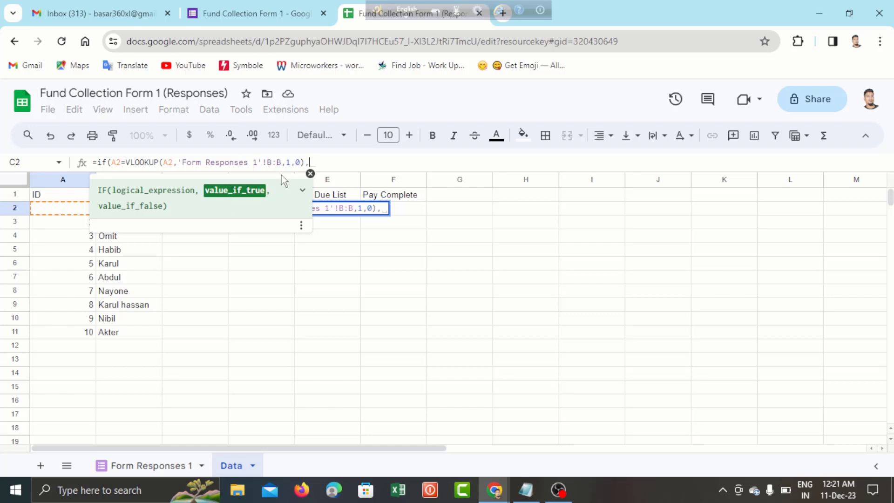
{"action": "type", "text": "\""}
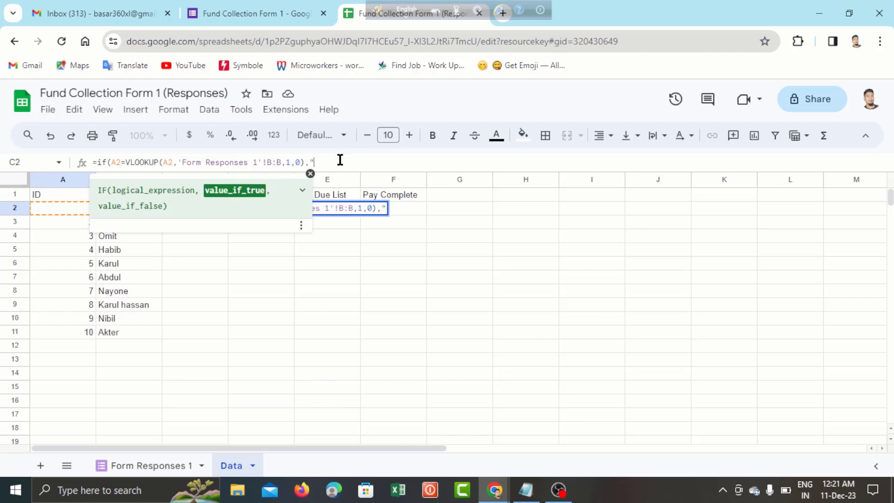
{"action": "type", "text": "Pa"}
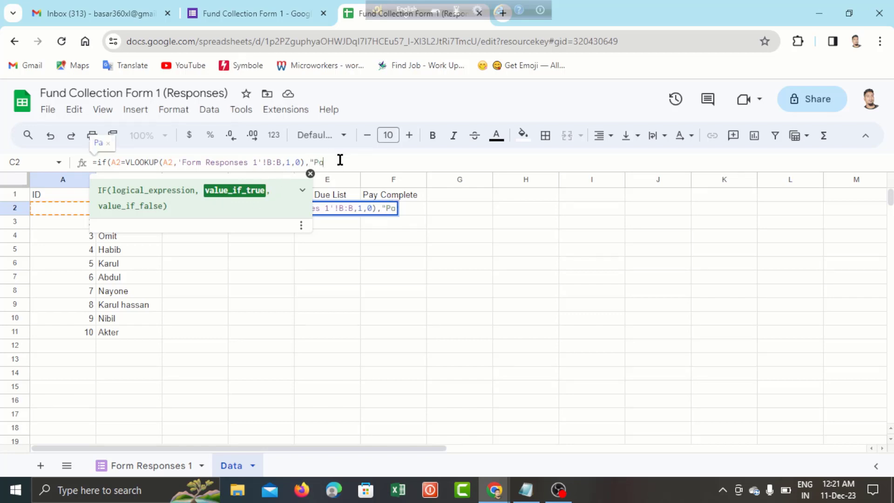
{"action": "type", "text": "id\""}
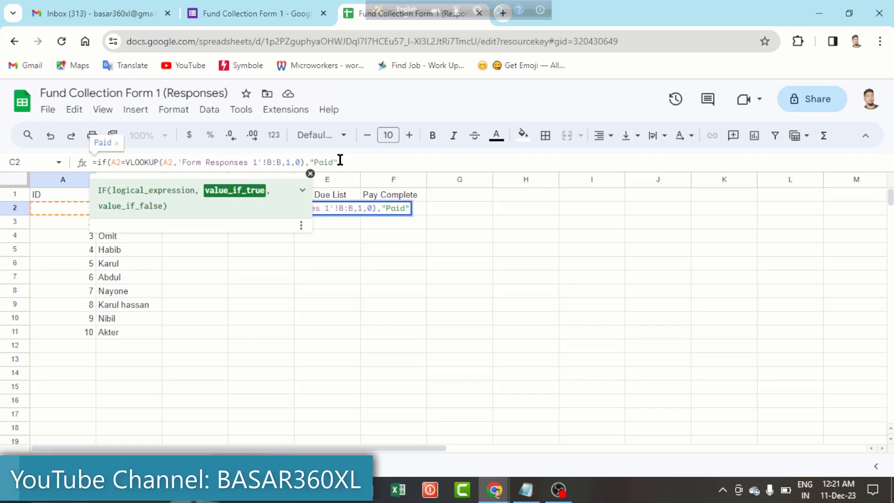
{"action": "type", "text": ")"}
{"action": "key", "text": "Return"}
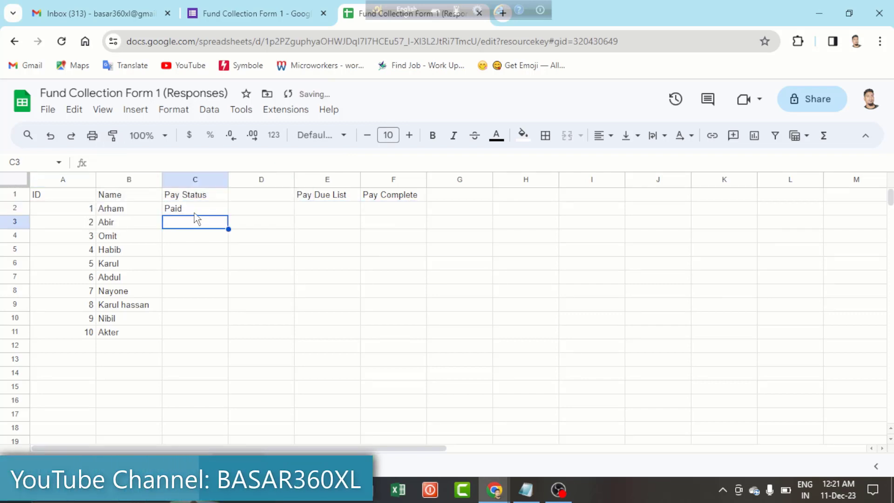
{"action": "left_click", "coordinate": [194, 214]}
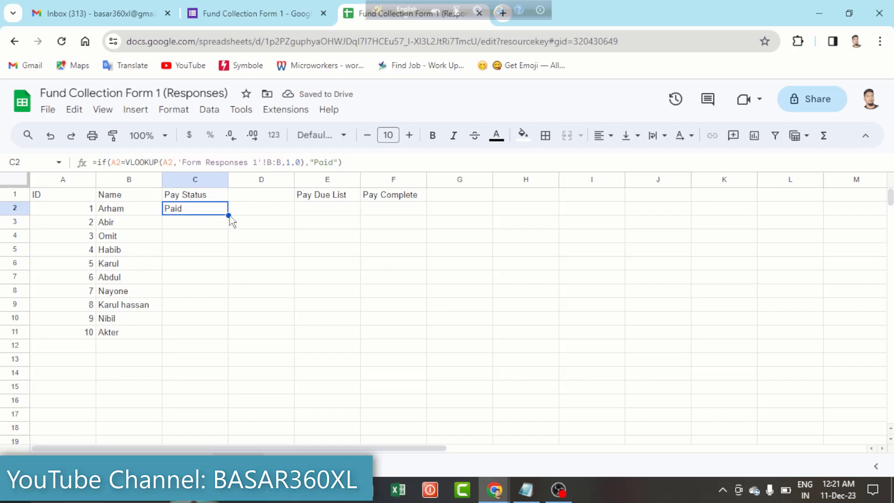
- Copy the Paid formula down to C11 and inspect the #N/A errors in C4 and C5
{"action": "left_click_drag", "start_coordinate": [228, 216], "coordinate": [218, 332]}
{"action": "left_click", "coordinate": [193, 236]}
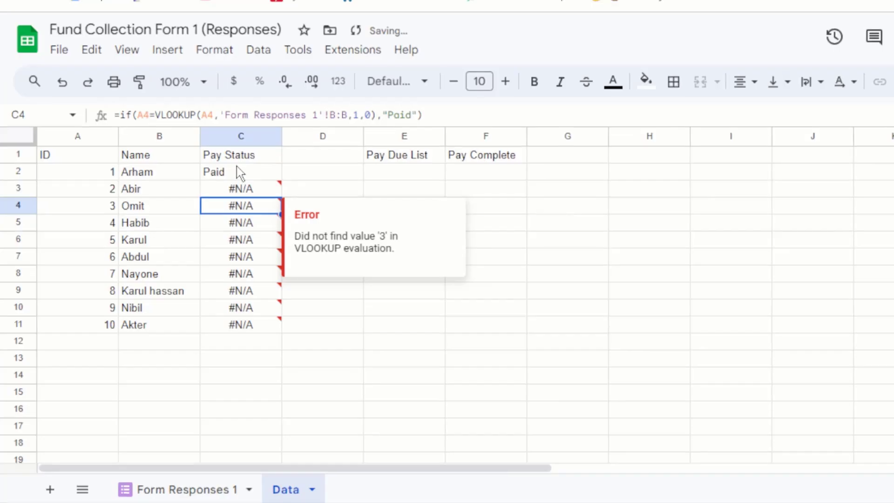
{"action": "left_click", "coordinate": [236, 165]}
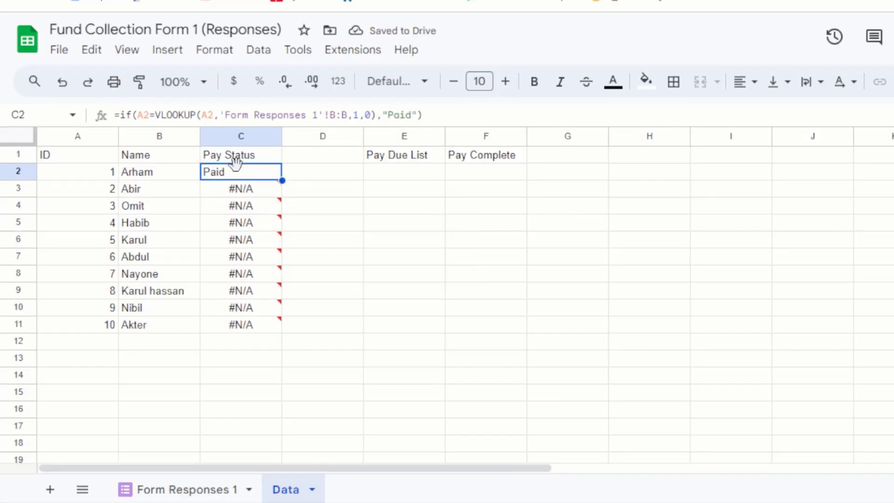
{"action": "left_click", "coordinate": [233, 224]}
{"action": "left_click", "coordinate": [237, 168]}
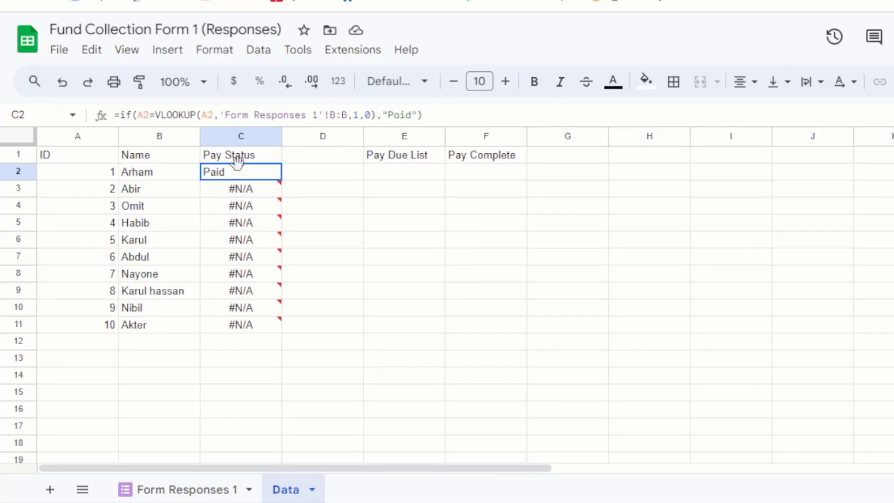
- Check the IDs on Form Responses 1, then return to Data and recheck the #N/A results
{"action": "left_click", "coordinate": [198, 495]}
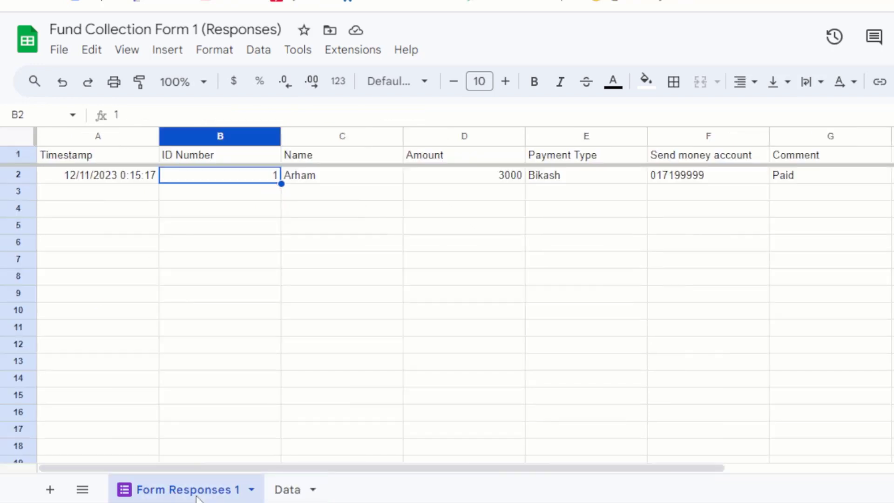
{"action": "left_click", "coordinate": [380, 265]}
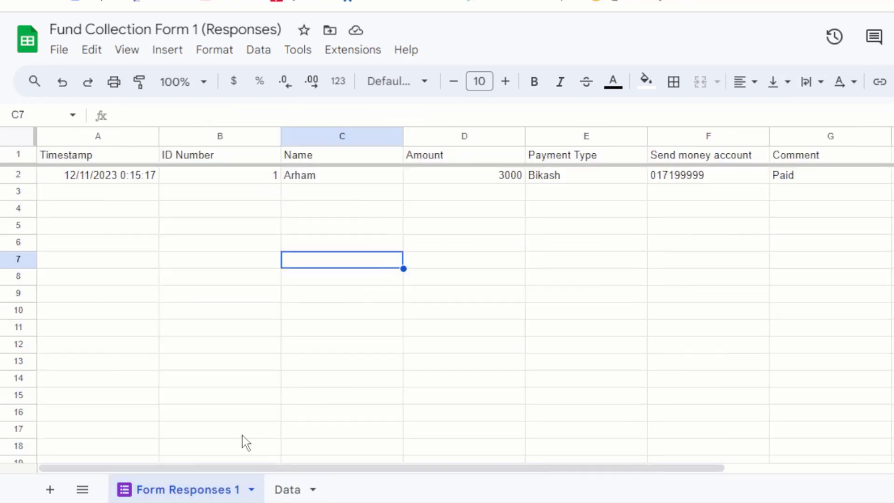
{"action": "left_click", "coordinate": [287, 490]}
{"action": "left_click", "coordinate": [228, 223]}
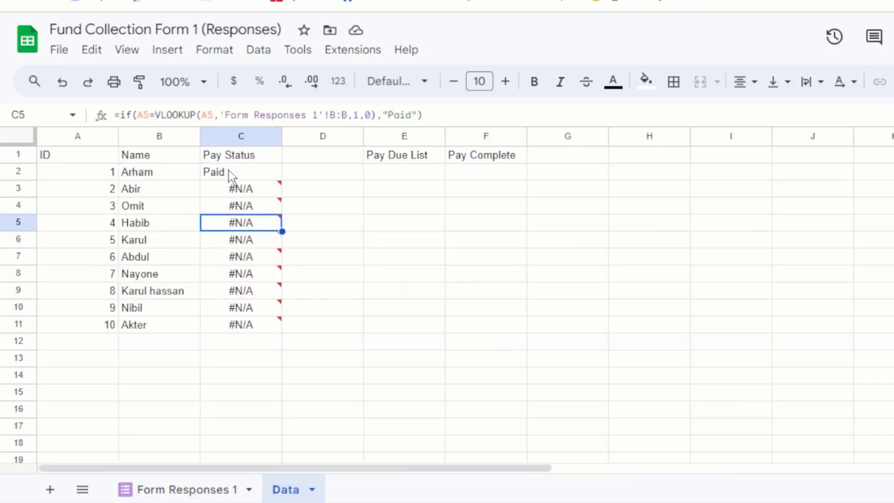
{"action": "left_click", "coordinate": [229, 176]}
- Wrap C2's formula as =iferror(if(...),"Unpaid") so missing IDs fall back to Unpaid
{"action": "left_click", "coordinate": [120, 115]}
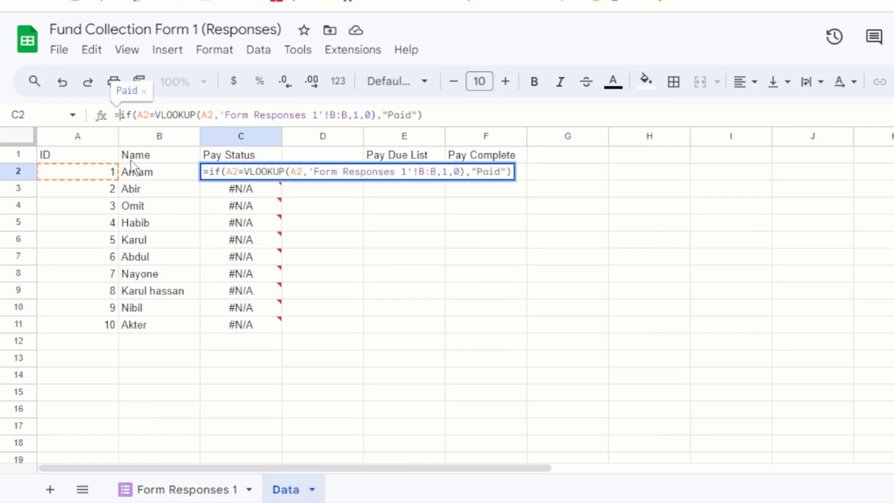
{"action": "type", "text": "if"}
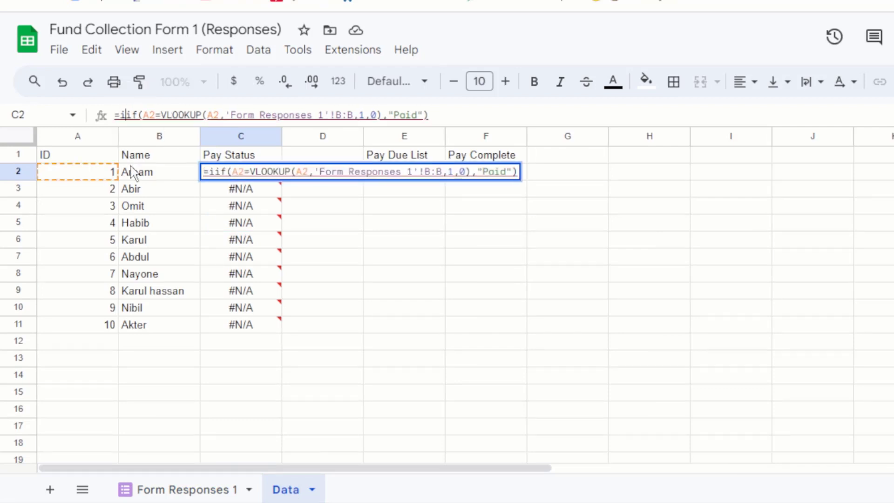
{"action": "type", "text": "error"}
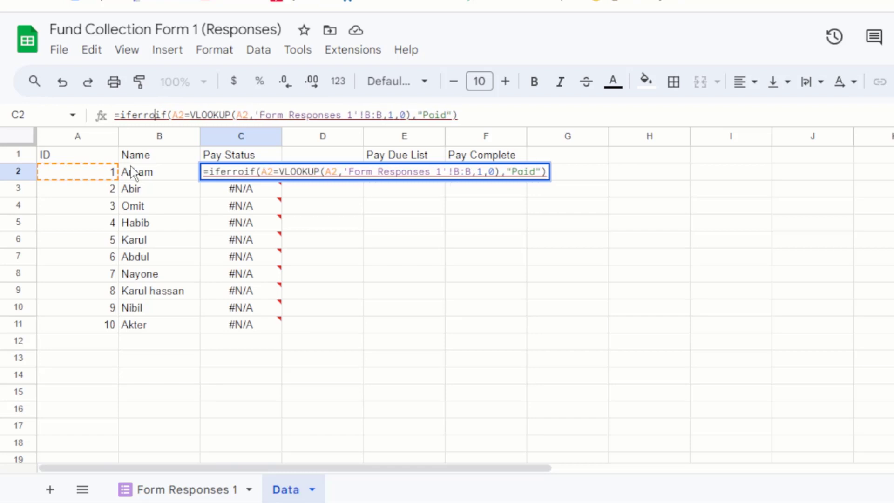
{"action": "type", "text": "("}
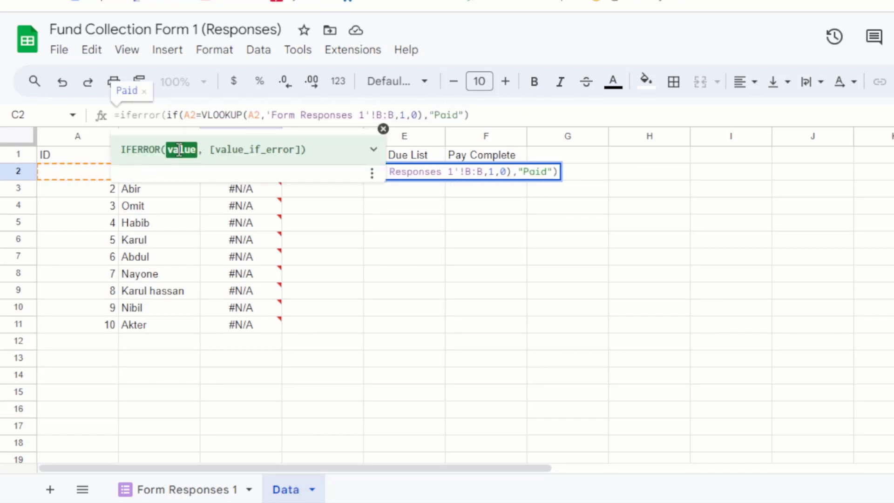
{"action": "left_click", "coordinate": [488, 110]}
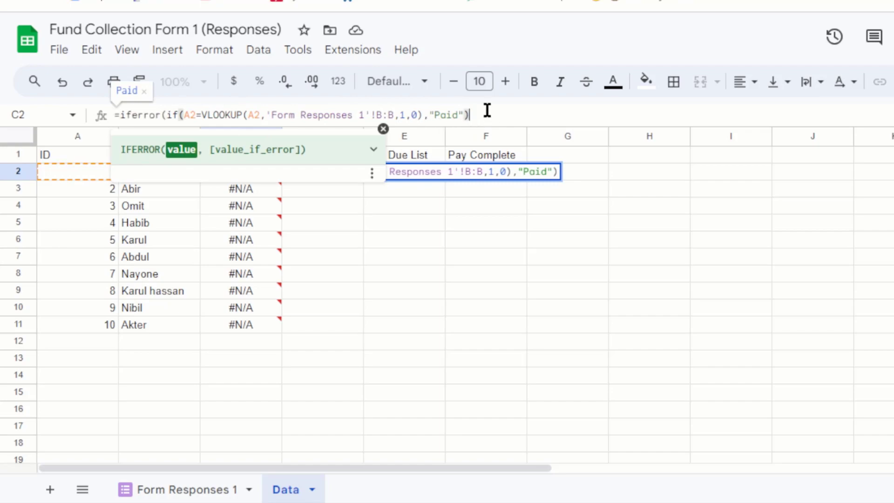
{"action": "type", "text": ","}
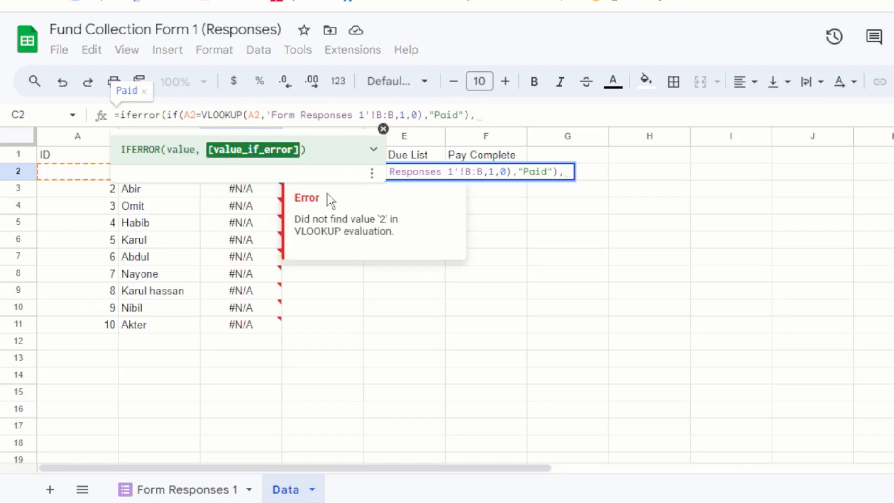
{"action": "type", "text": "\""}
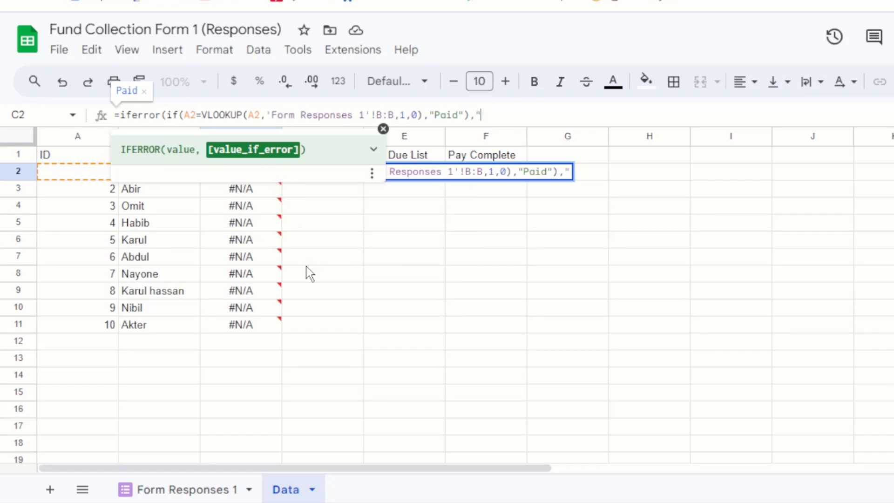
{"action": "type", "text": "Un"}
{"action": "type", "text": "paid"}
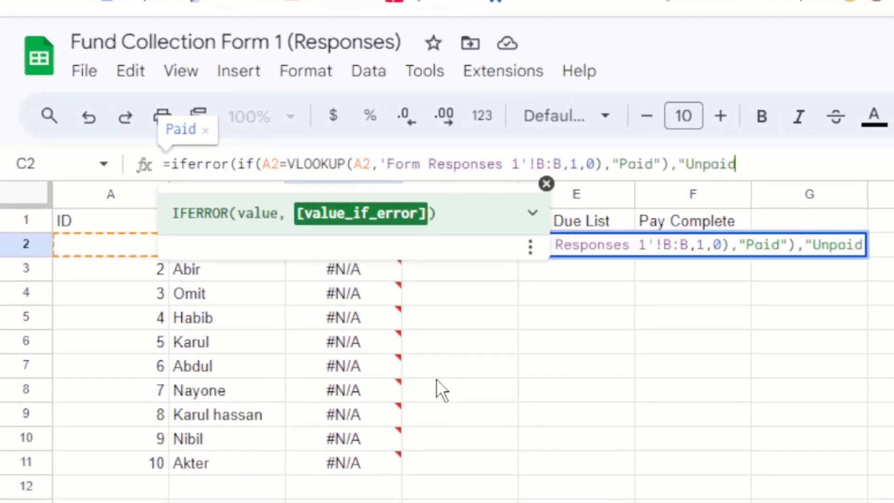
{"action": "type", "text": "\""}
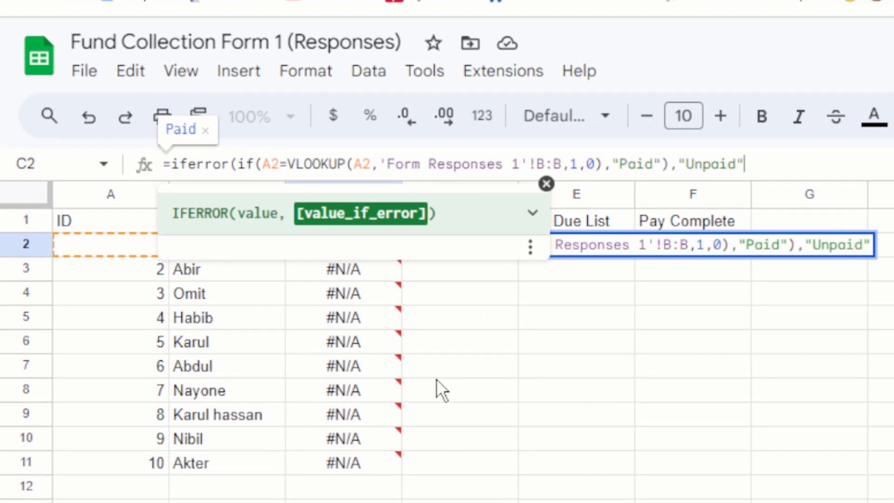
{"action": "type", "text": ")"}
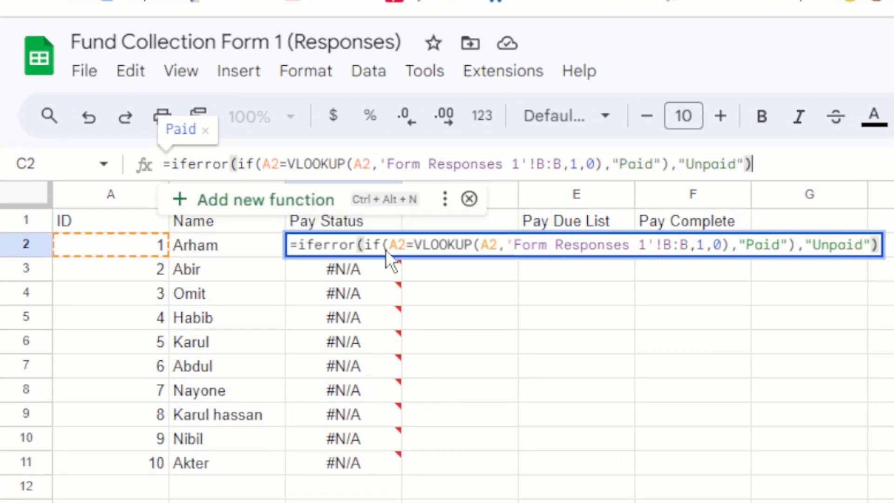
{"action": "mouse_move", "coordinate": [387, 311]}
{"action": "key", "text": "Return"}
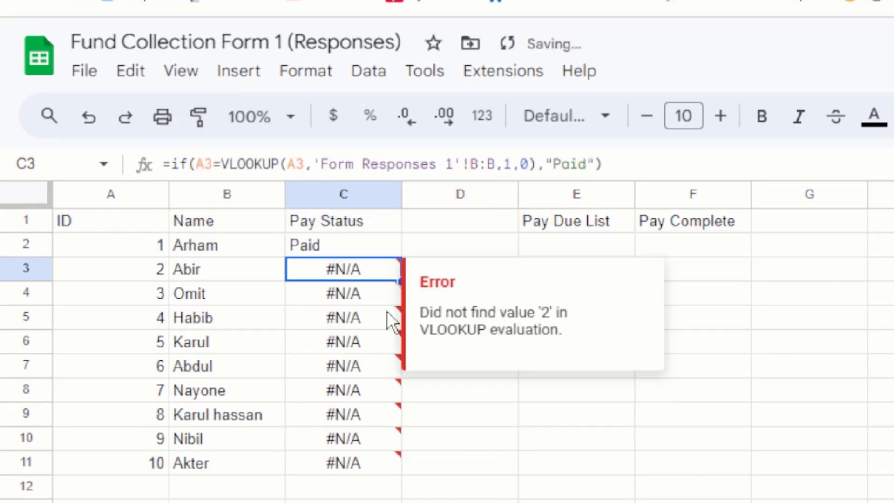
{"action": "left_click", "coordinate": [358, 239]}
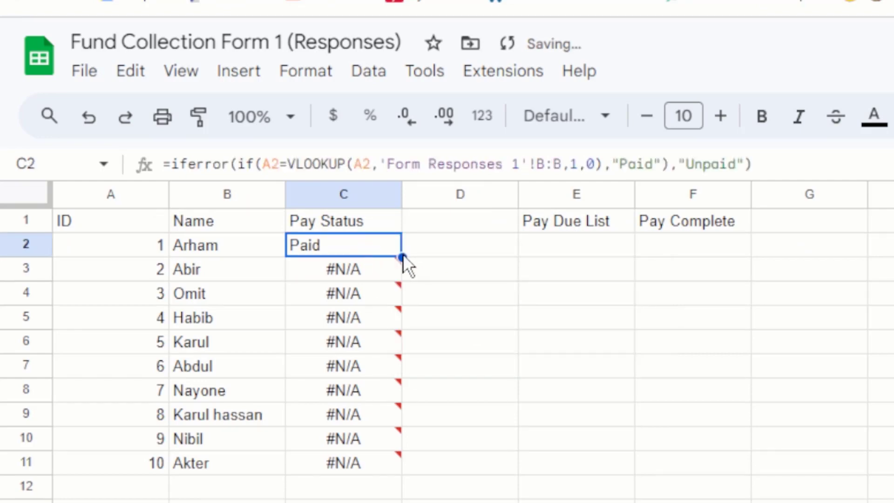
- Fill the IFERROR formula down to C11 and verify IDs 2–10 now show Unpaid
{"action": "left_click_drag", "start_coordinate": [402, 255], "coordinate": [398, 462]}
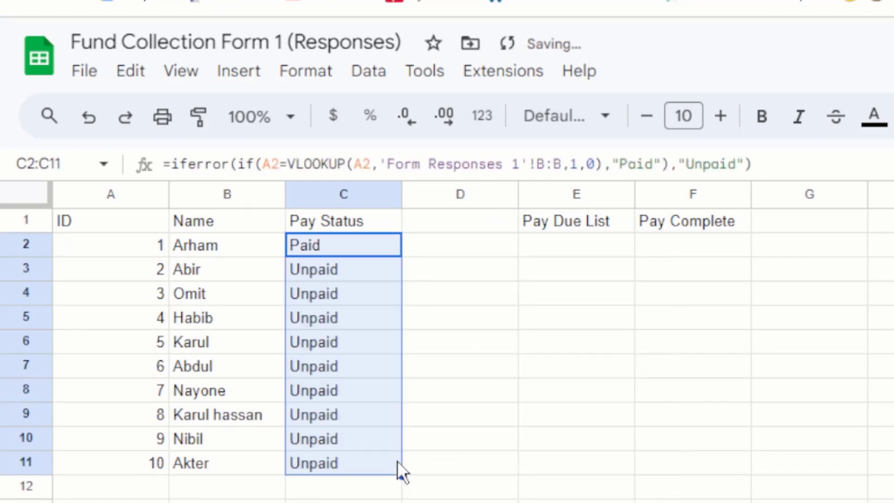
{"action": "left_click", "coordinate": [330, 294]}
{"action": "key", "text": "Down"}
{"action": "key", "text": "Down"}
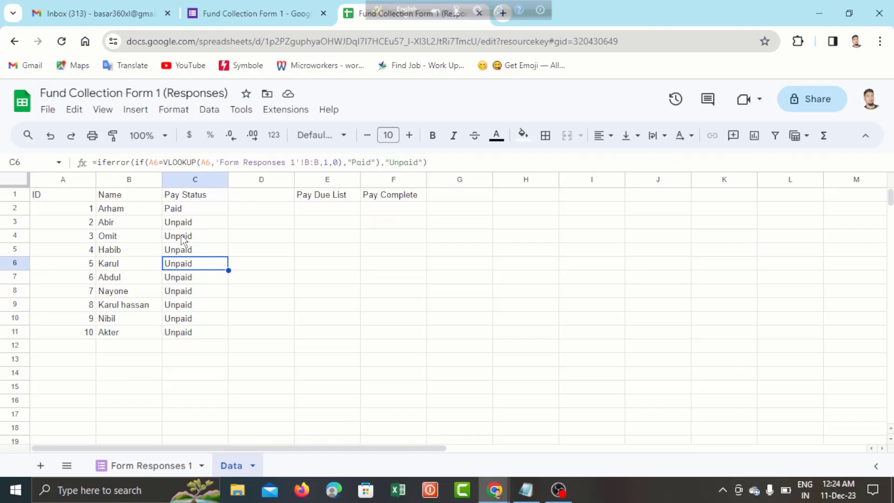
{"action": "left_click", "coordinate": [181, 237]}
{"action": "left_click", "coordinate": [83, 224]}
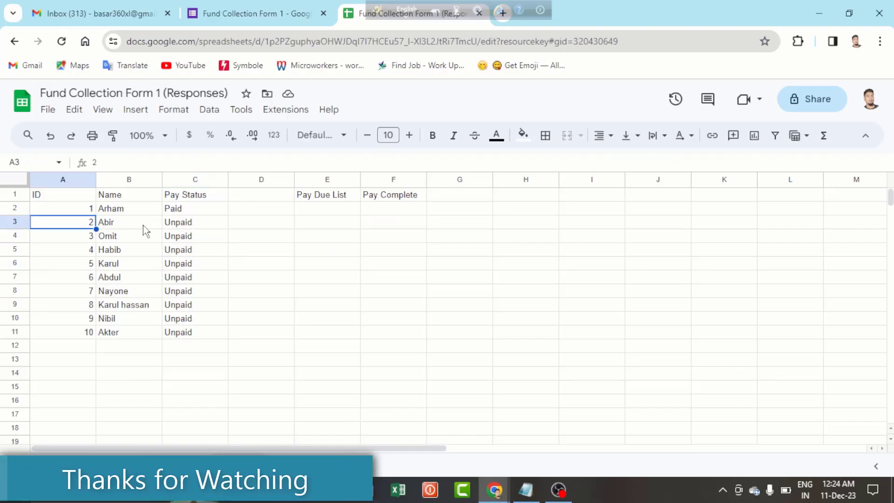
{"action": "left_click", "coordinate": [180, 236]}
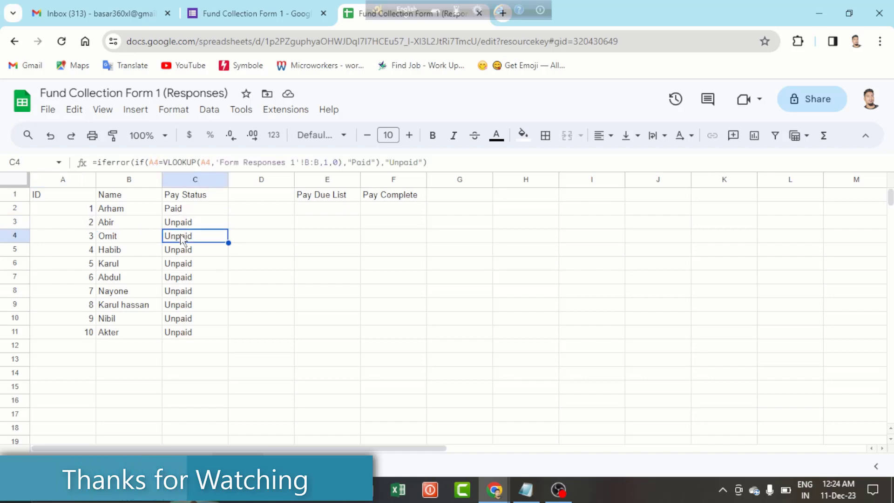
{"action": "left_click", "coordinate": [87, 226]}
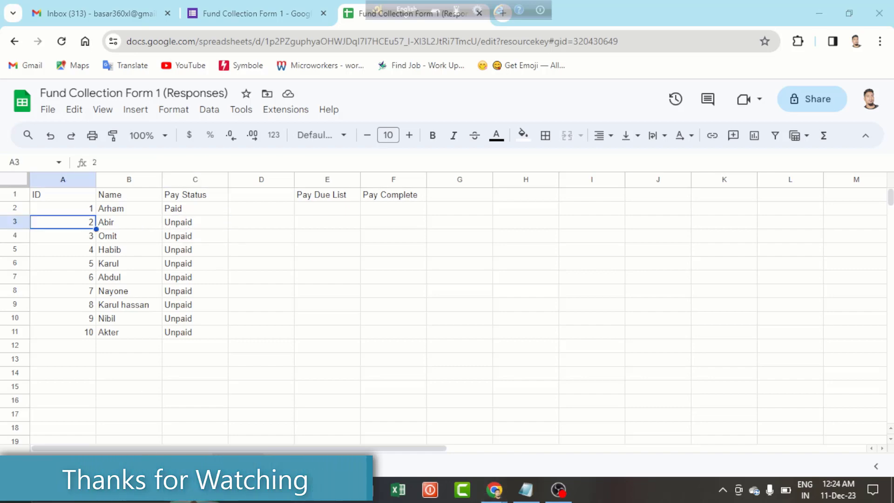
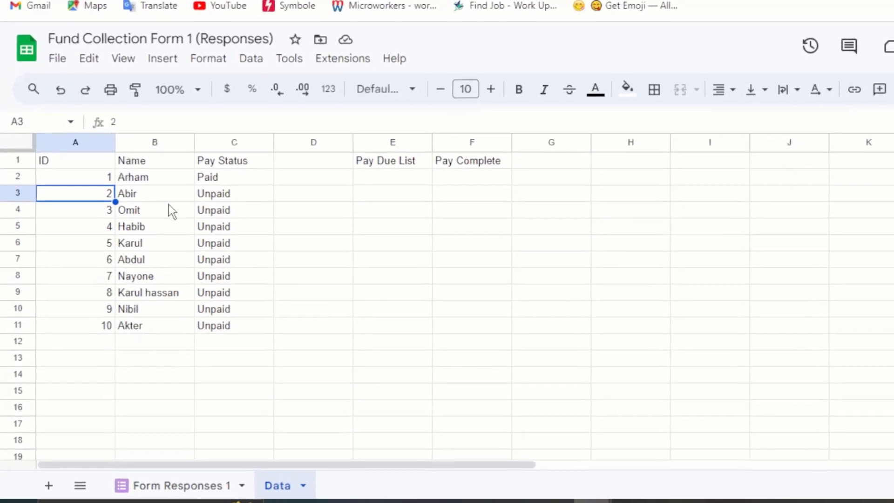
- Check Abir's Unpaid status and the IFERROR/VLOOKUP formula in C3, then go to the Fund Collection form
{"action": "left_click", "coordinate": [147, 230]}
{"action": "left_click", "coordinate": [198, 220]}
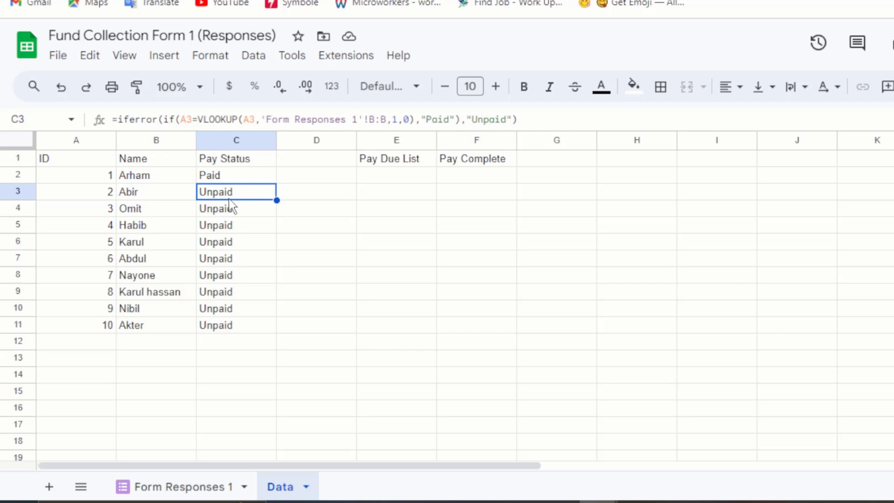
{"action": "left_click", "coordinate": [175, 197]}
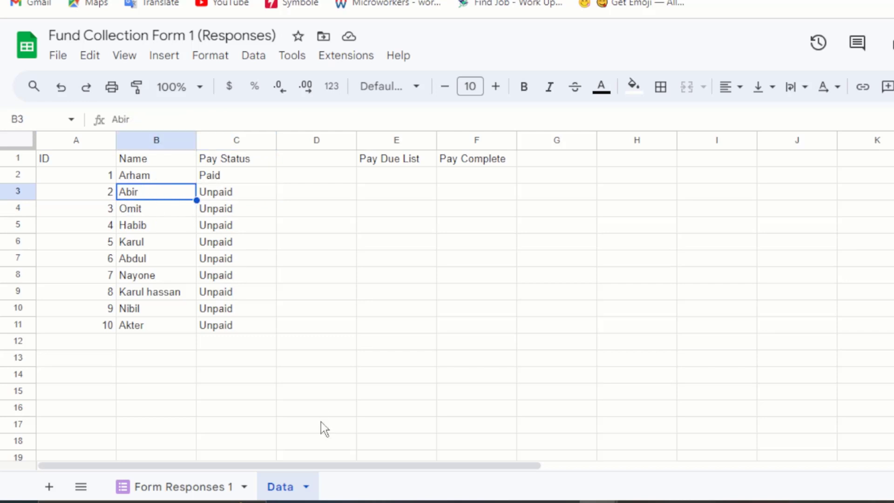
{"action": "key", "text": "ctrl+Tab"}
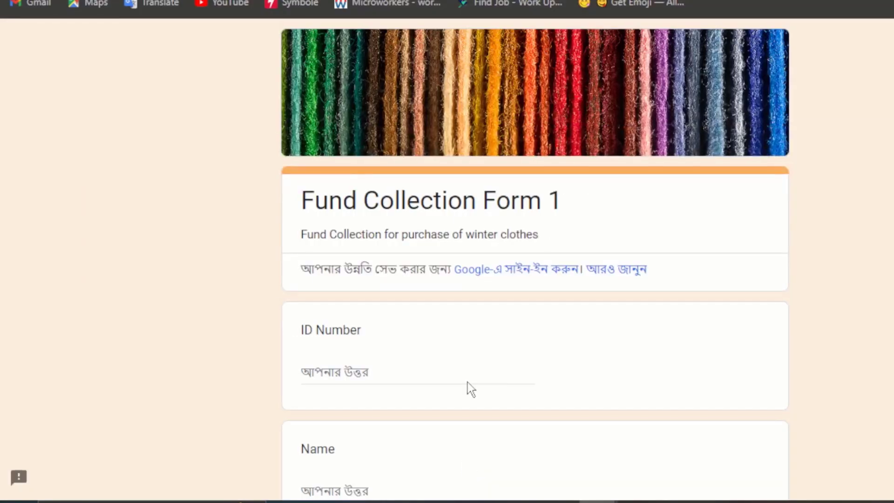
- Answer ID Number 2, Name Abir and Amount 2000 on the form
{"action": "left_click", "coordinate": [375, 368]}
{"action": "type", "text": "2"}
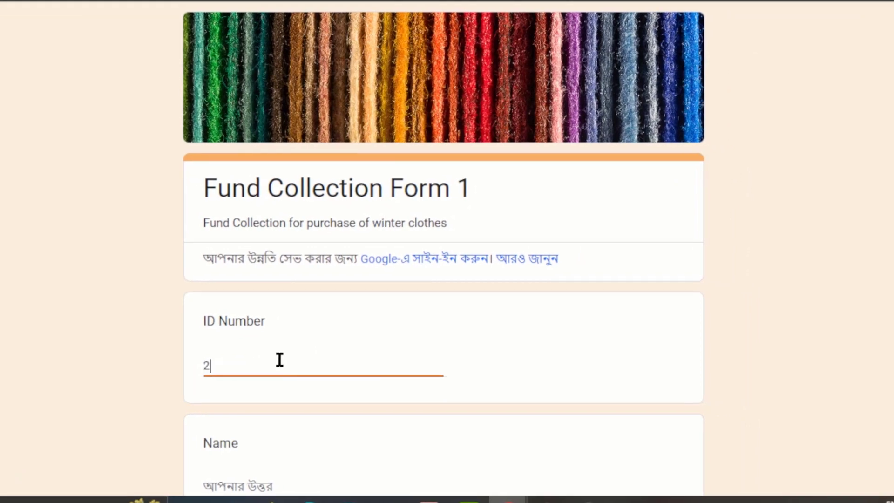
{"action": "scroll", "coordinate": [279, 359], "scroll_direction": "down", "scroll_amount": 3}
{"action": "left_click", "coordinate": [273, 319]}
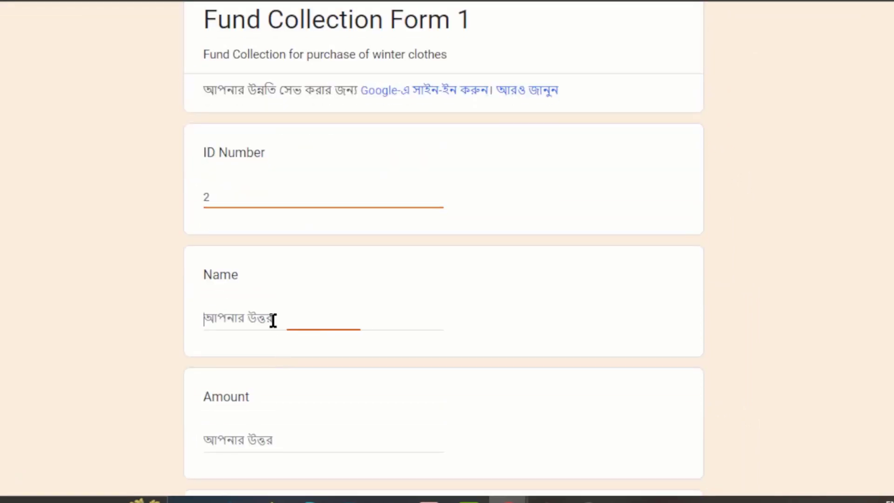
{"action": "type", "text": "A"}
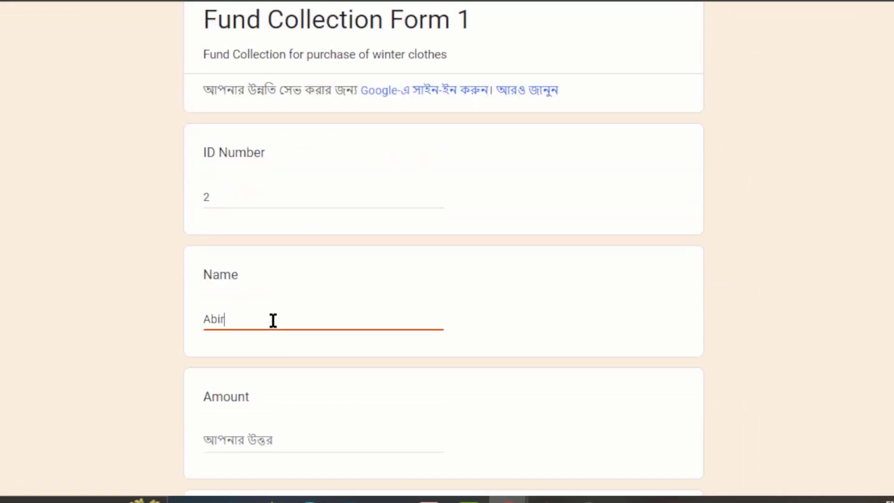
{"action": "type", "text": "bir"}
{"action": "left_click", "coordinate": [256, 432]}
{"action": "type", "text": "2"}
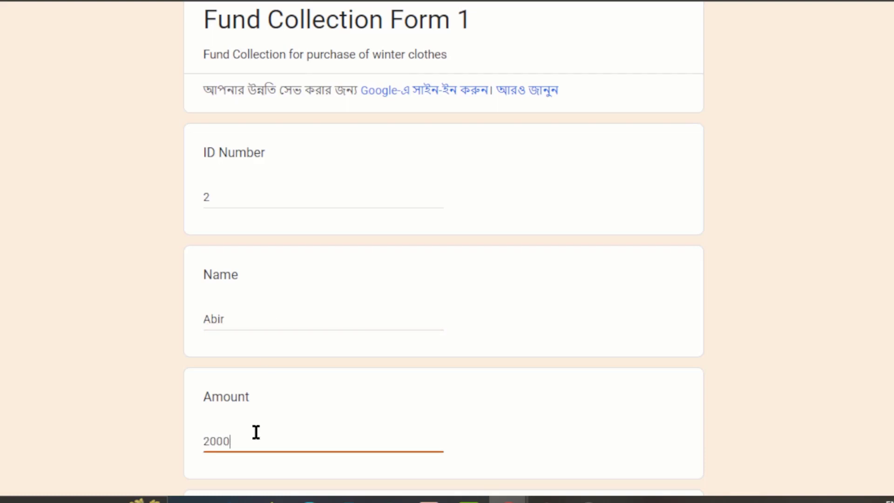
{"action": "type", "text": "000"}
- Choose Rocket, enter the send-money account number and comment Paid, then submit the response
{"action": "scroll", "coordinate": [256, 432], "scroll_direction": "down", "scroll_amount": 5}
{"action": "left_click", "coordinate": [212, 312]}
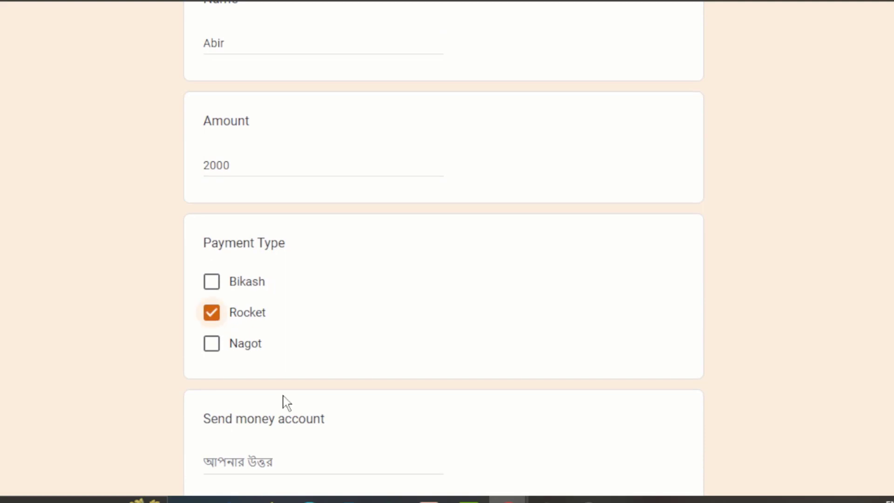
{"action": "left_click", "coordinate": [252, 461]}
{"action": "scroll", "coordinate": [251, 462], "scroll_direction": "down", "scroll_amount": 4}
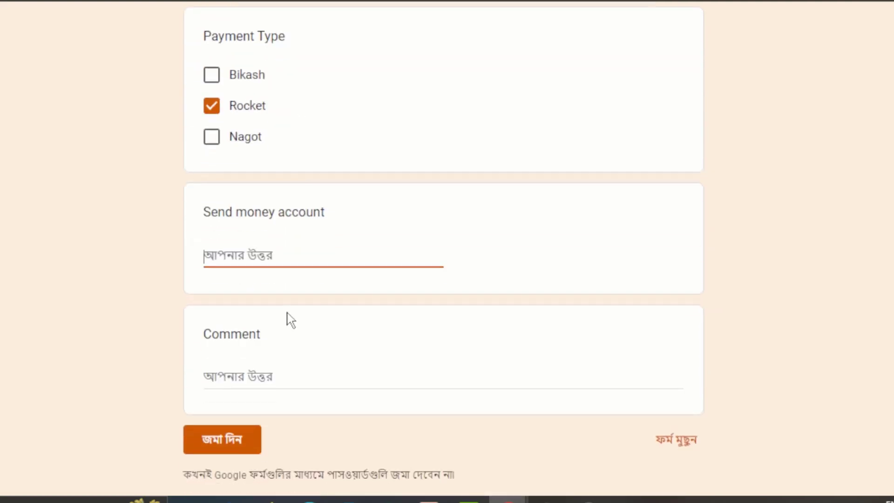
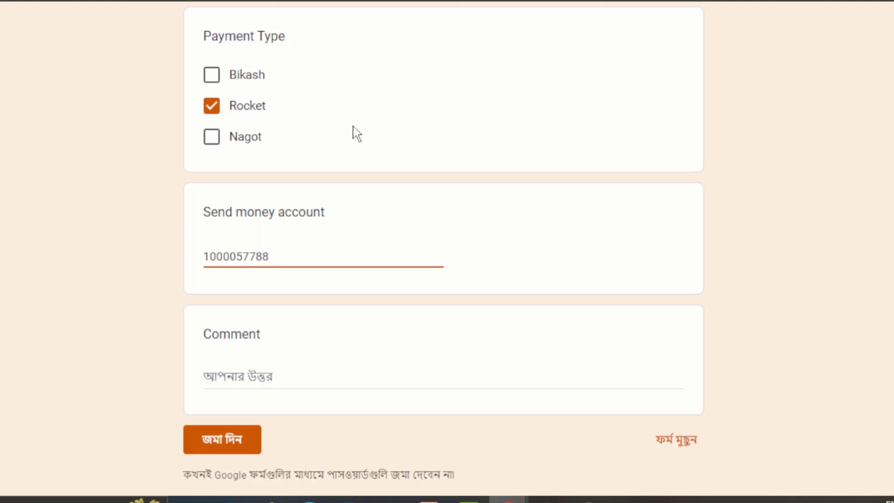
{"action": "left_click", "coordinate": [274, 372]}
{"action": "type", "text": "Paid"}
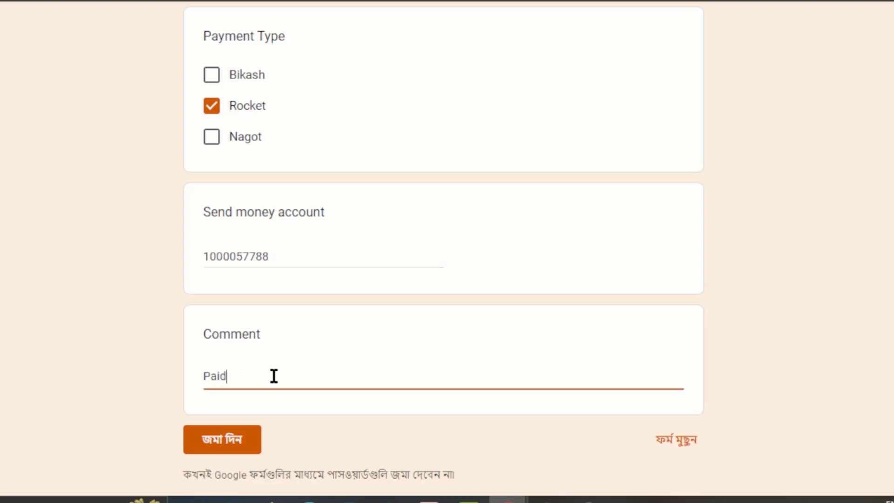
{"action": "left_click", "coordinate": [212, 448]}
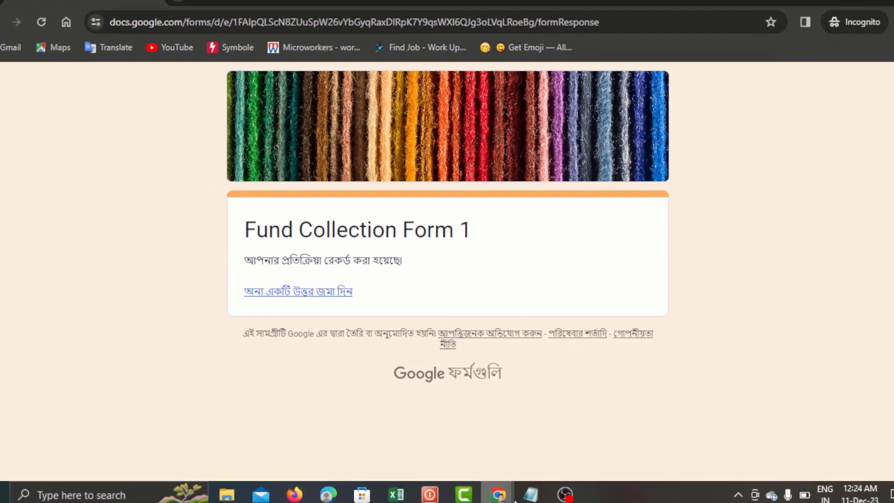
{"action": "mouse_move", "coordinate": [507, 500]}
{"action": "left_click", "coordinate": [434, 442]}
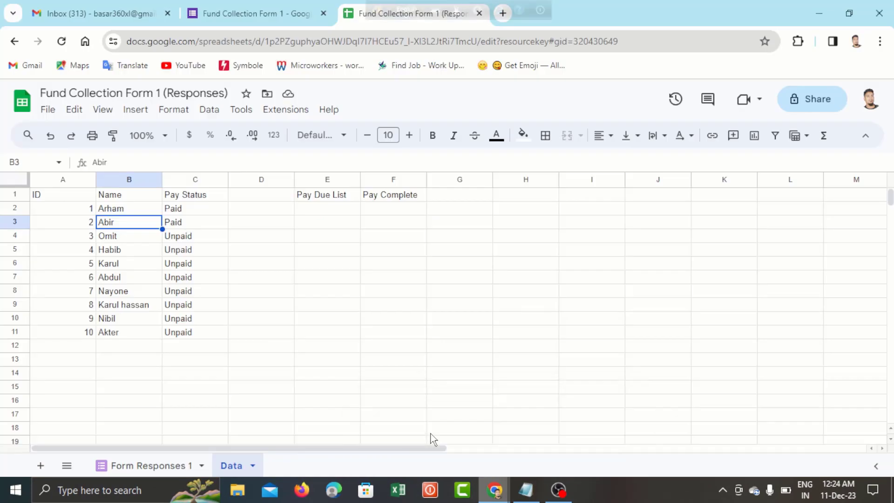
{"action": "key", "text": "Left"}
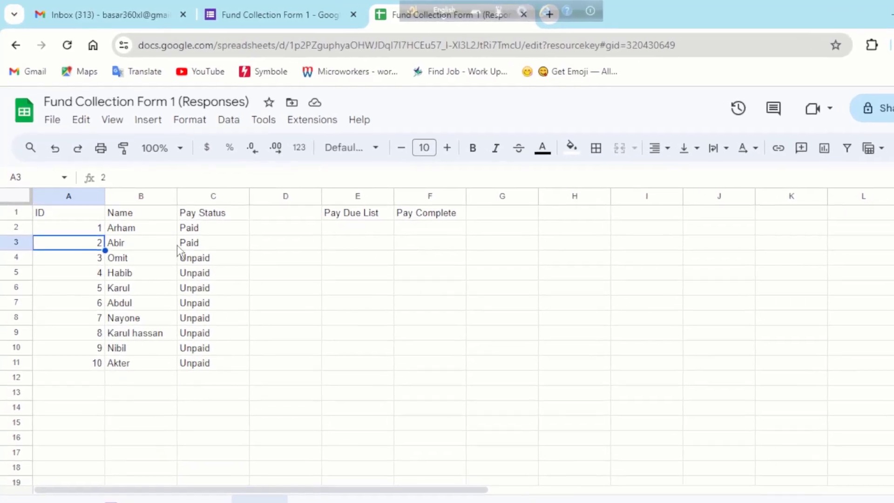
{"action": "left_click", "coordinate": [173, 224]}
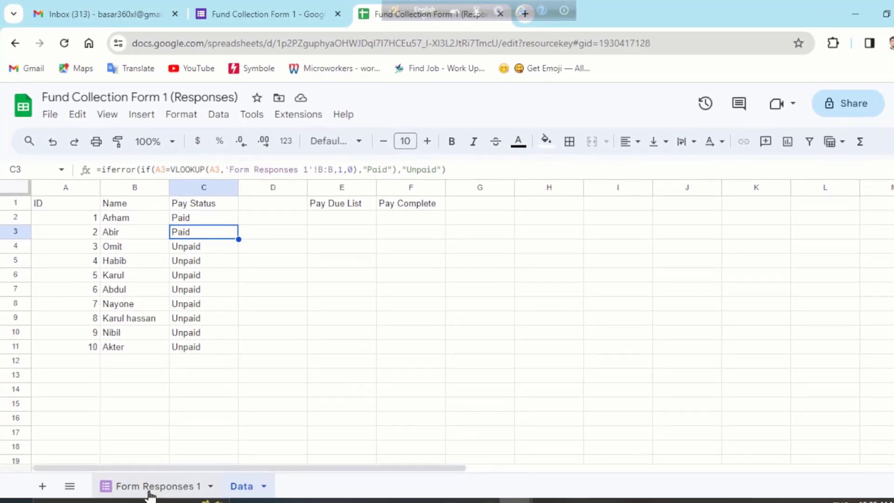
{"action": "left_click", "coordinate": [149, 487]}
{"action": "key", "text": "Right"}
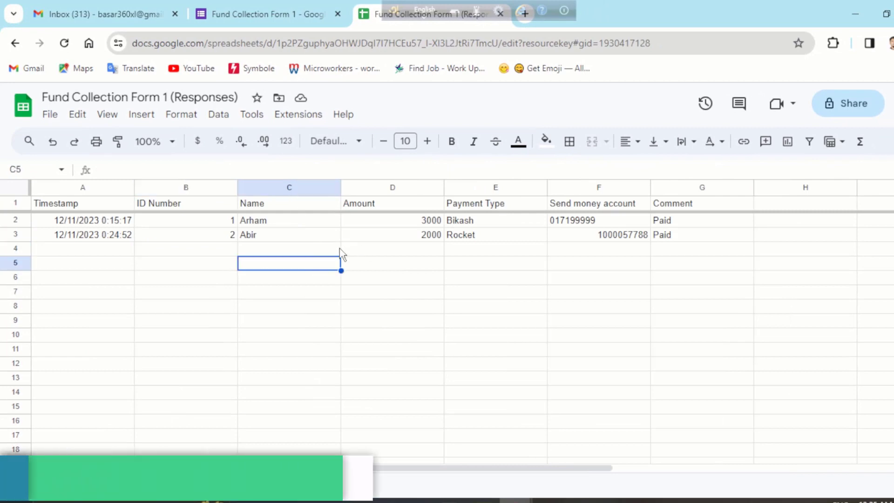
{"action": "left_click", "coordinate": [600, 239]}
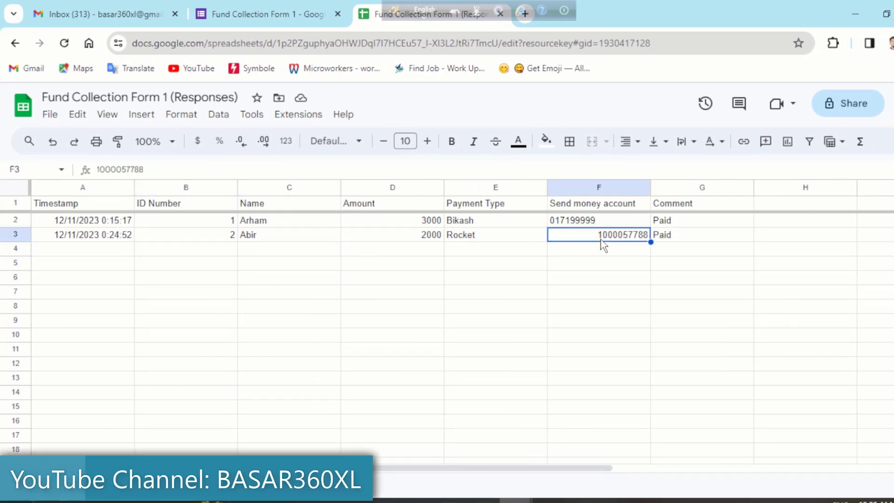
{"action": "left_click", "coordinate": [192, 250]}
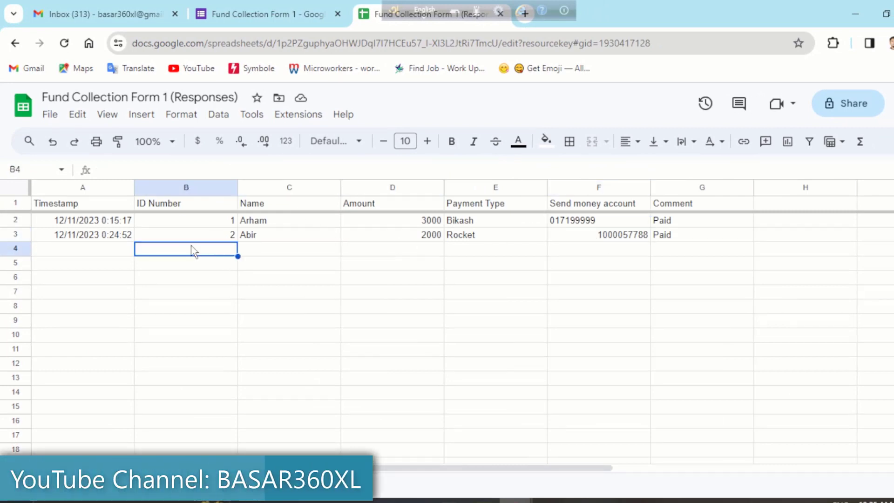
{"action": "left_click", "coordinate": [122, 235]}
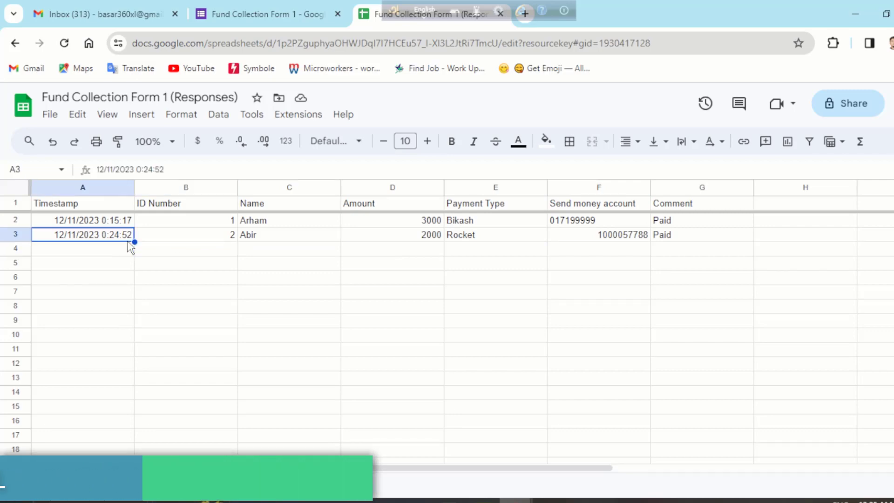
{"action": "left_click", "coordinate": [172, 298]}
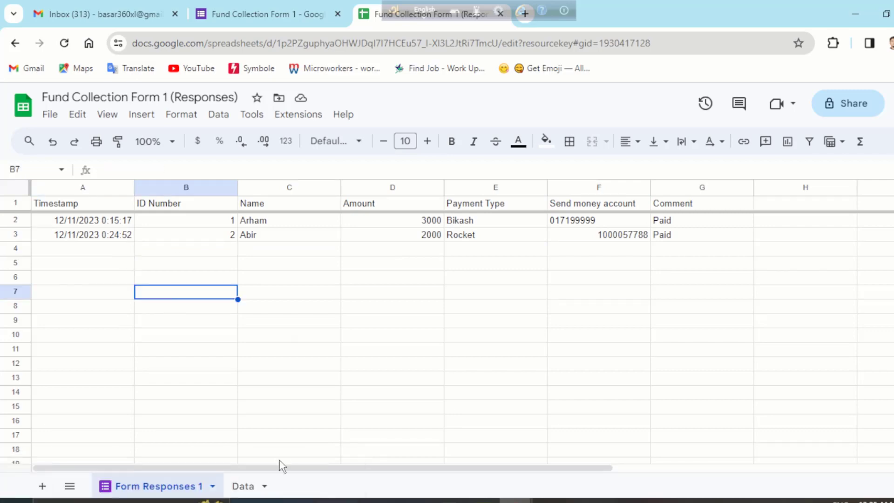
{"action": "left_click", "coordinate": [240, 487]}
{"action": "left_click", "coordinate": [359, 293]}
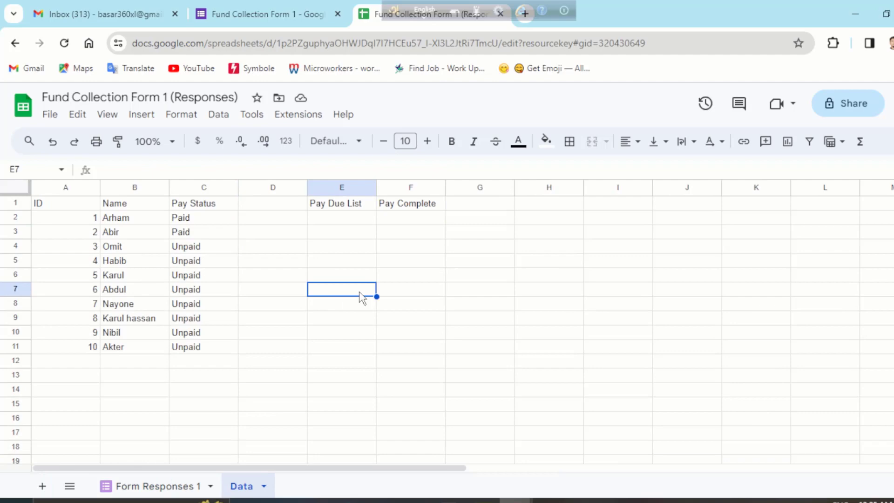
{"action": "left_click", "coordinate": [350, 224]}
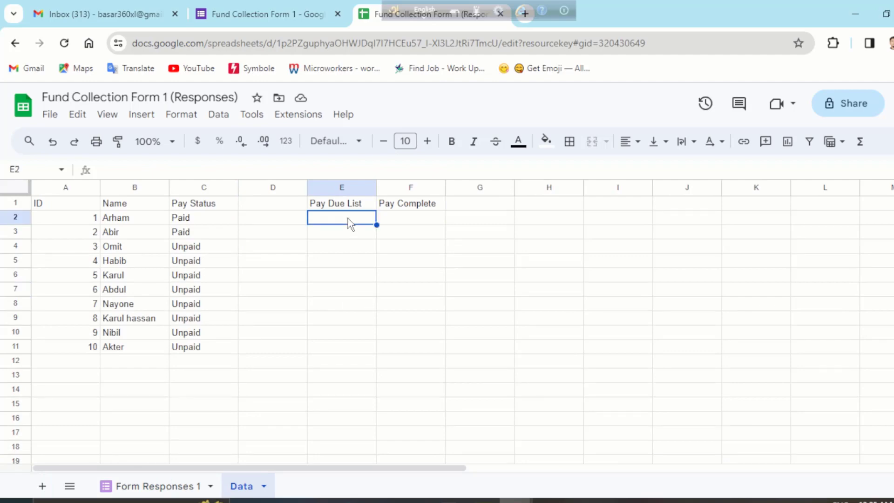
{"action": "left_click", "coordinate": [406, 224]}
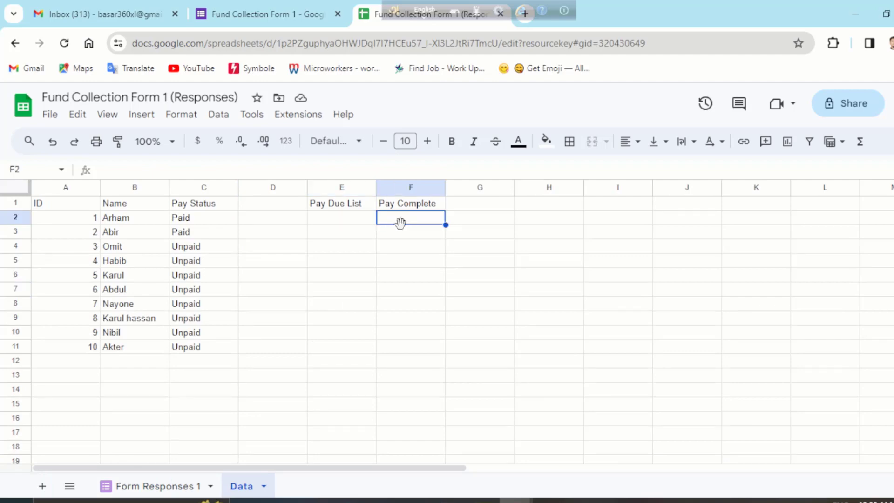
{"action": "left_click", "coordinate": [359, 226]}
- Enter =FILTER(B:B,C:C="paid") in E2 to list the paid members' names
{"action": "type", "text": "="}
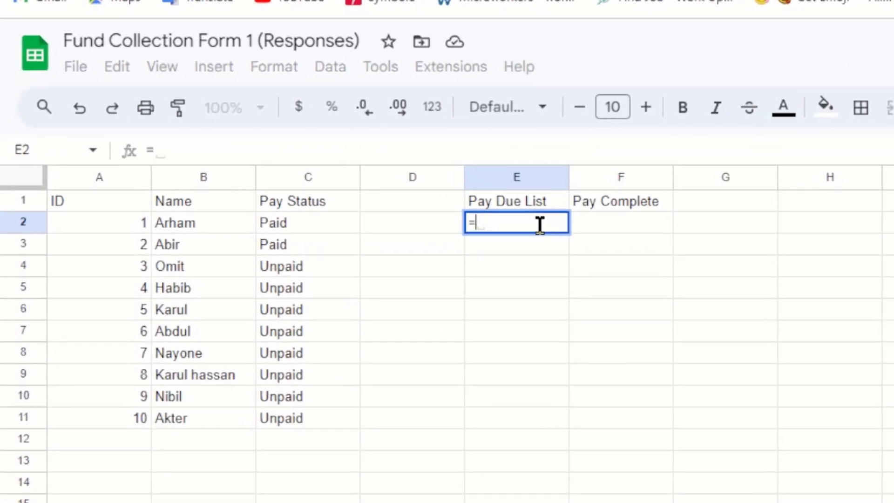
{"action": "type", "text": "fil"}
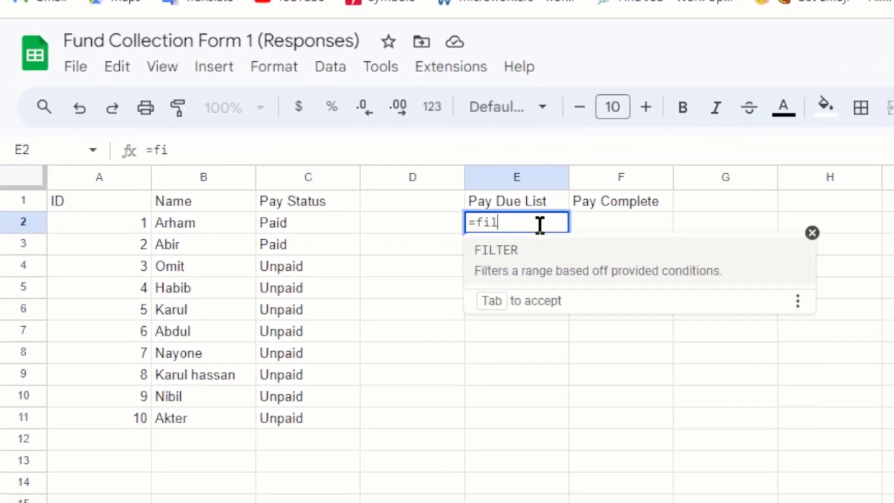
{"action": "left_click", "coordinate": [509, 262]}
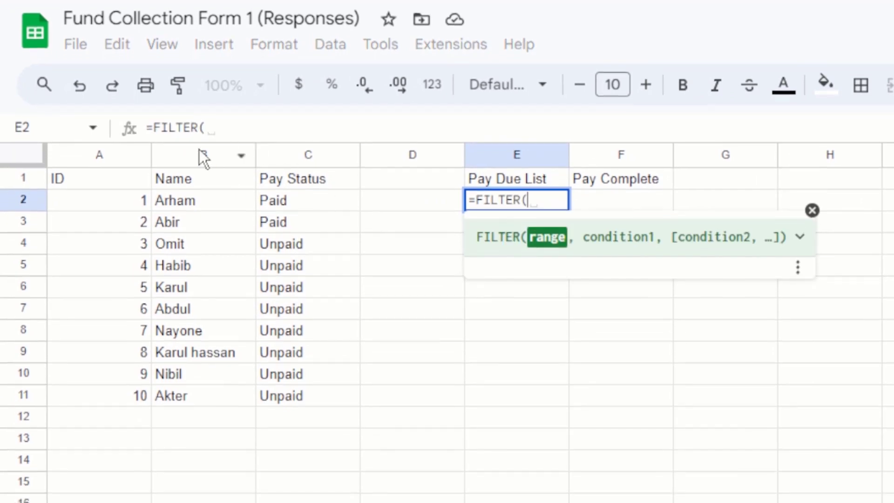
{"action": "left_click", "coordinate": [199, 150]}
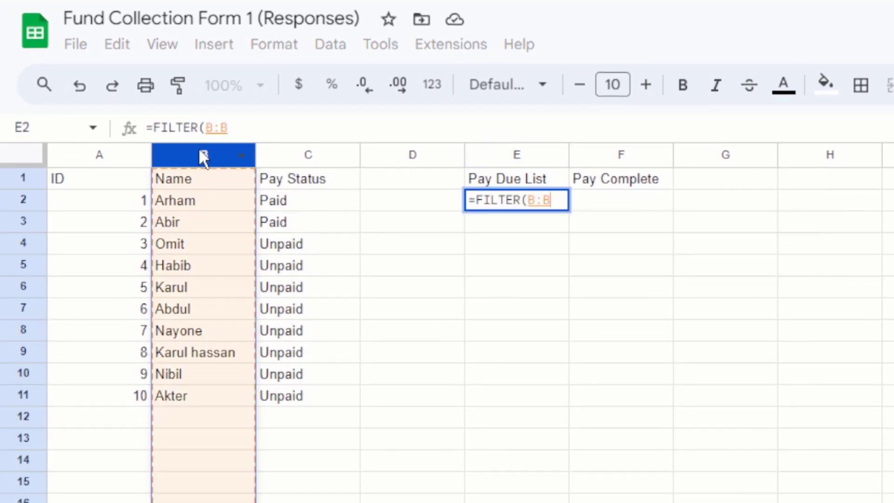
{"action": "type", "text": ","}
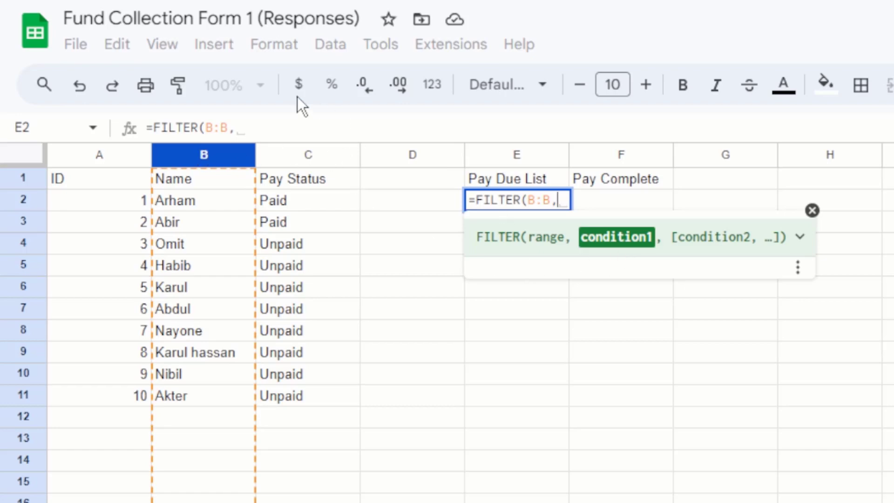
{"action": "left_click", "coordinate": [301, 155]}
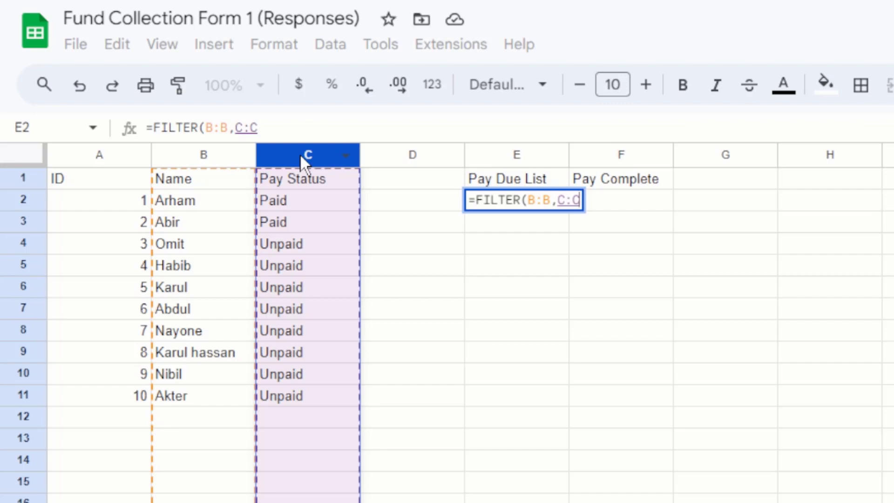
{"action": "type", "text": "="}
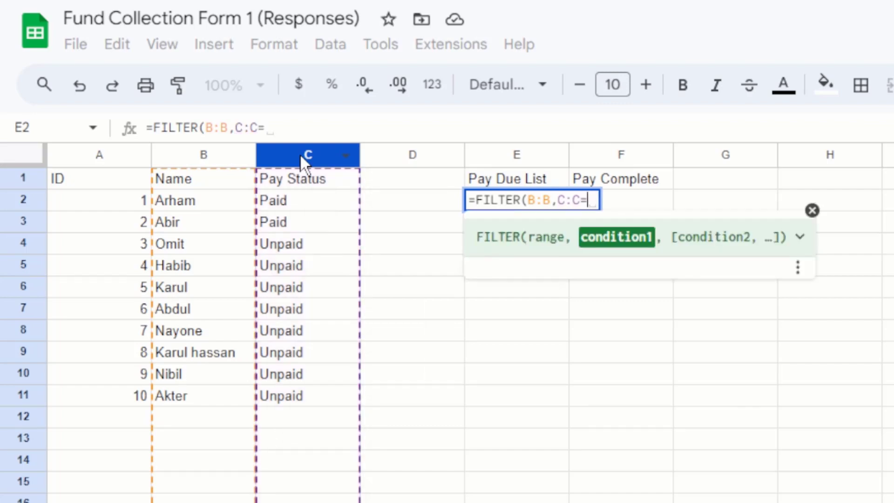
{"action": "type", "text": "\""}
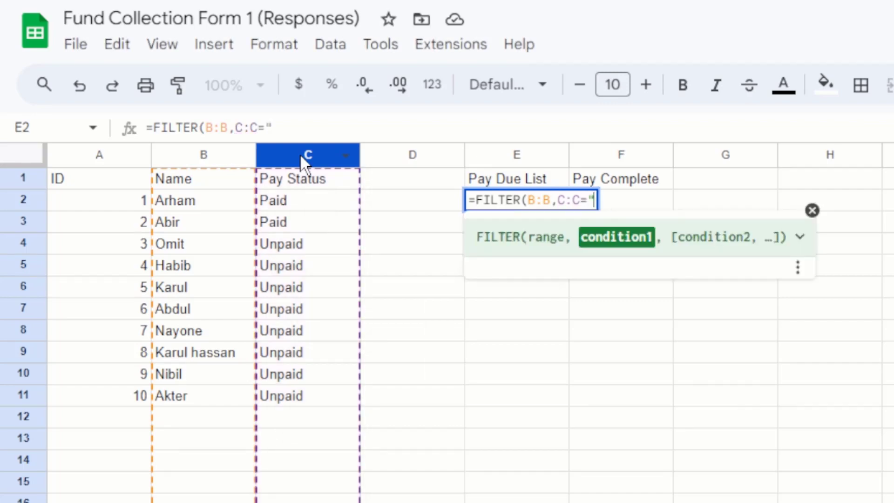
{"action": "type", "text": "paid"}
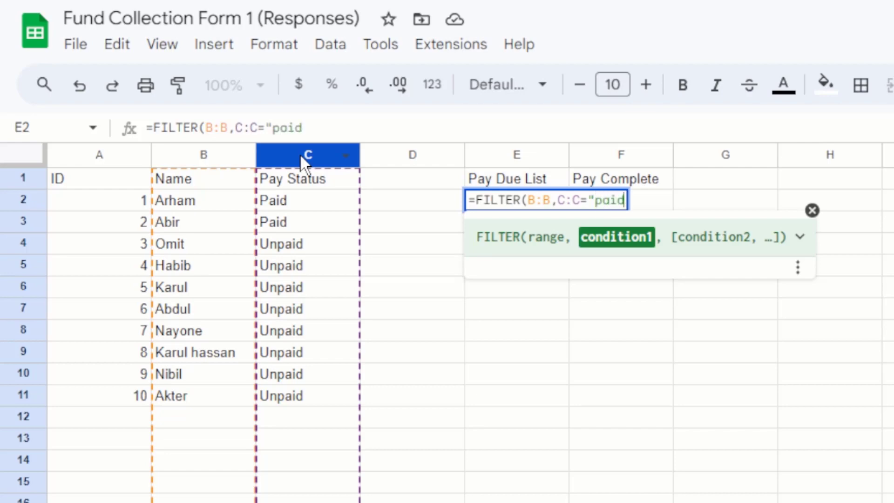
{"action": "type", "text": "\""}
{"action": "key", "text": "Return"}
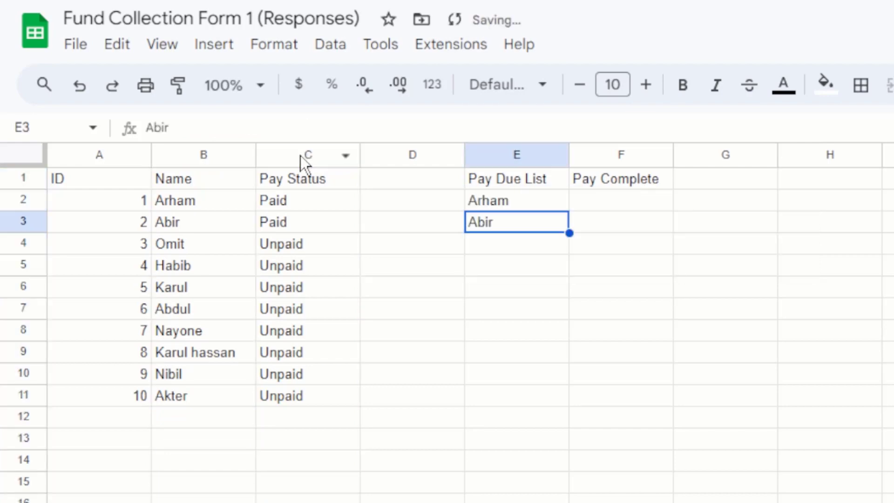
{"action": "left_click", "coordinate": [507, 196]}
{"action": "left_click", "coordinate": [201, 197]}
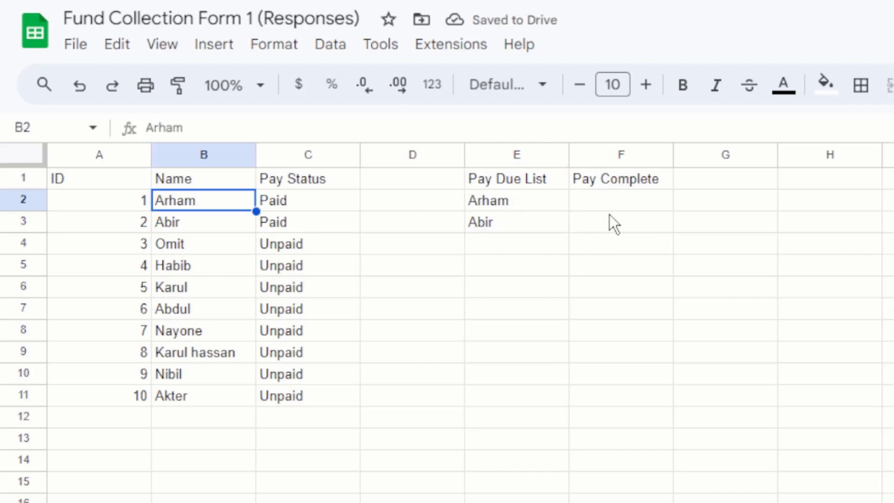
{"action": "left_click", "coordinate": [628, 200]}
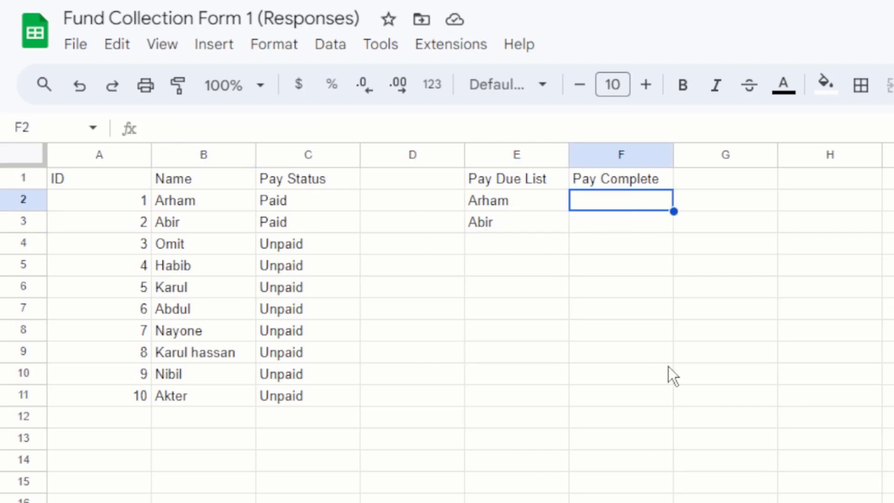
- Copy the FILTER formula text from E2 without changing it
{"action": "type", "text": "="}
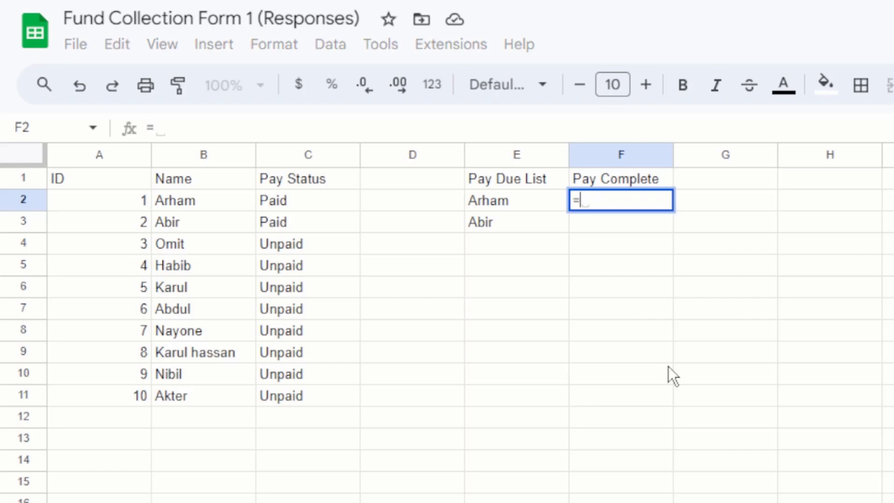
{"action": "key", "text": "Escape"}
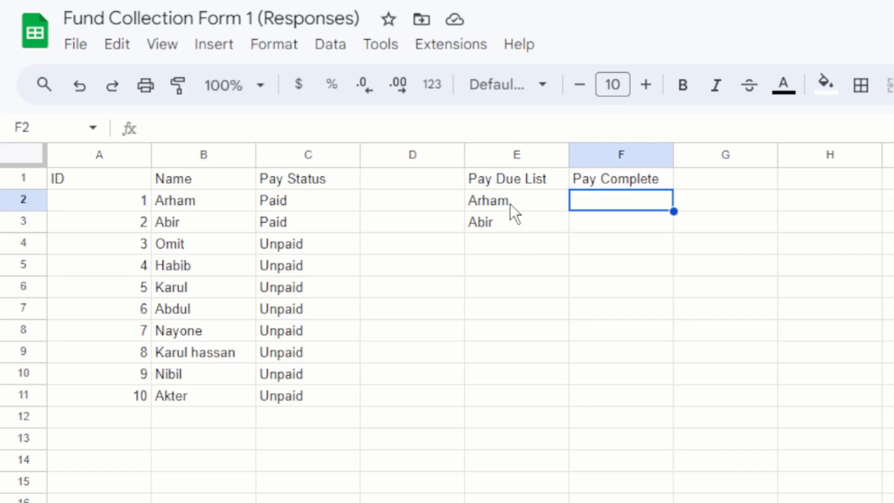
{"action": "left_click", "coordinate": [510, 204]}
{"action": "left_click", "coordinate": [348, 123]}
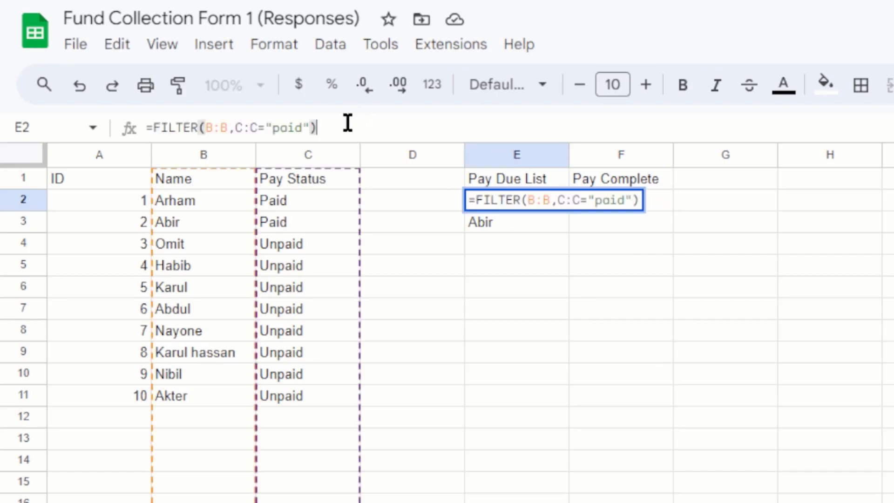
{"action": "left_click_drag", "start_coordinate": [347, 122], "coordinate": [128, 118]}
{"action": "key", "text": "ctrl+c"}
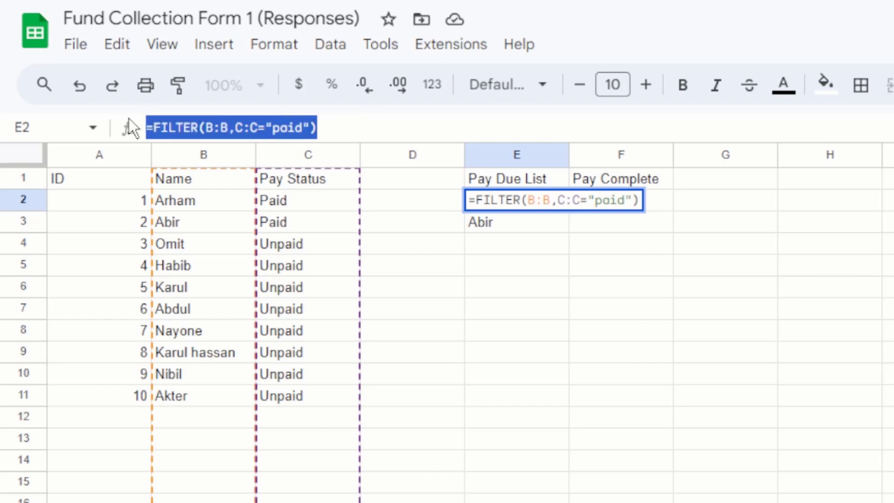
{"action": "key", "text": "Escape"}
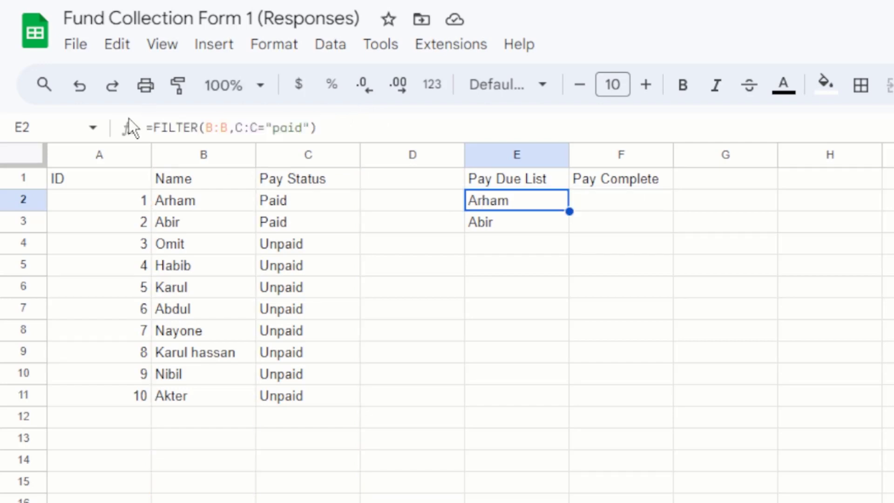
- Paste the formula into F2 and change the condition to "unpaid"
{"action": "left_click", "coordinate": [594, 199]}
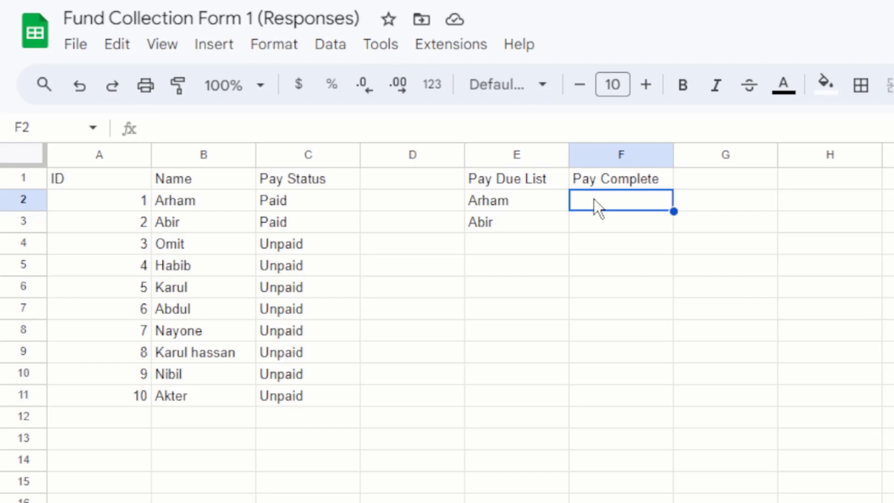
{"action": "left_click", "coordinate": [274, 126]}
{"action": "key", "text": "ctrl+v"}
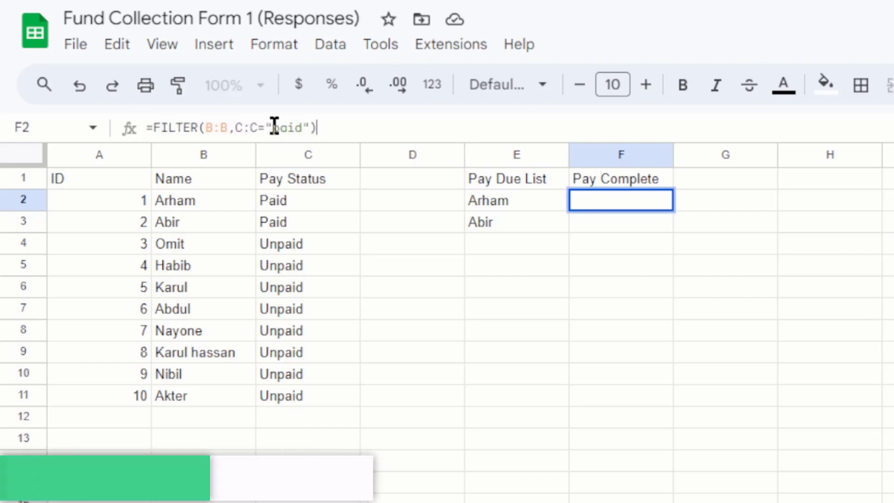
{"action": "left_click", "coordinate": [276, 127]}
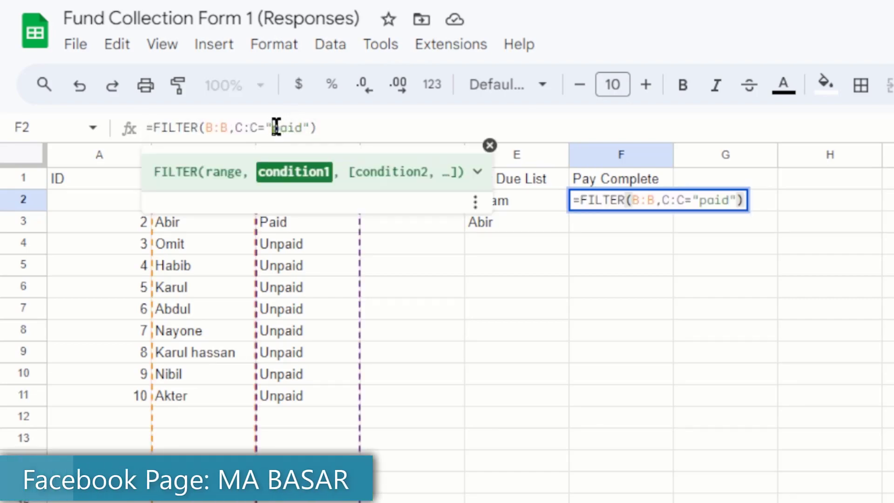
{"action": "type", "text": "Un"}
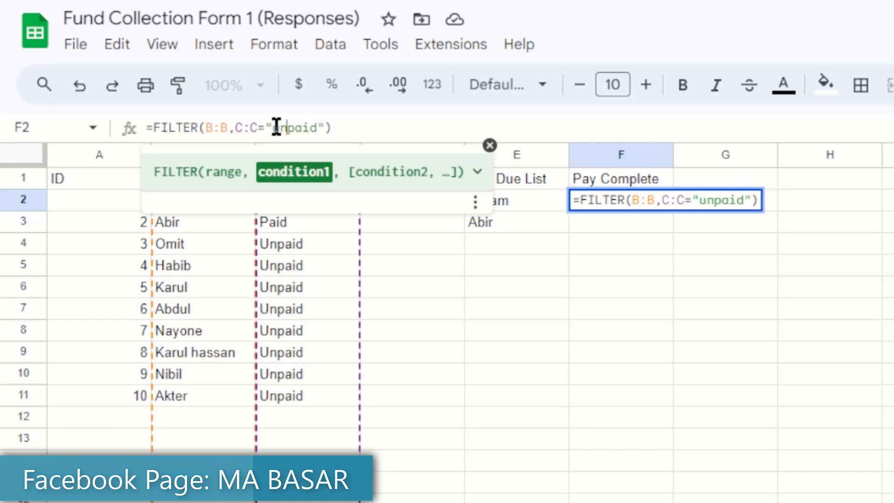
{"action": "key", "text": "Return"}
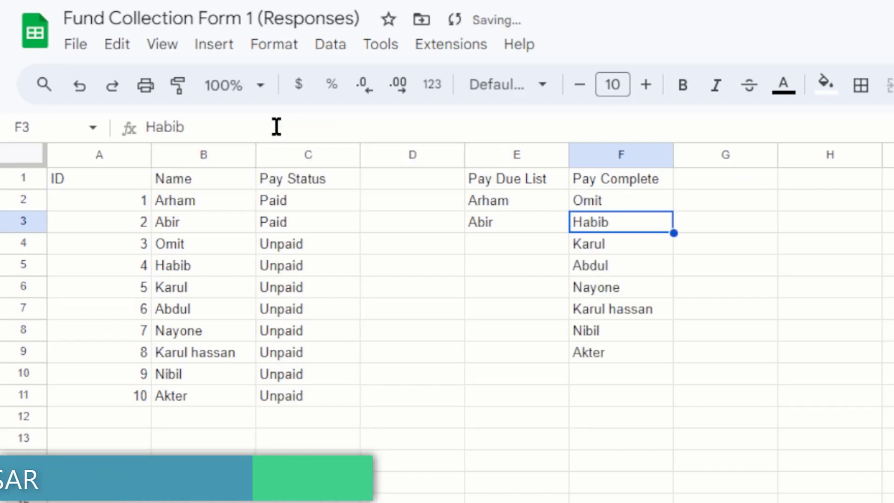
- Select the unpaid names in column F down to Akter in F9 to review them
{"action": "left_click", "coordinate": [576, 237]}
{"action": "left_click_drag", "start_coordinate": [590, 200], "coordinate": [592, 359]}
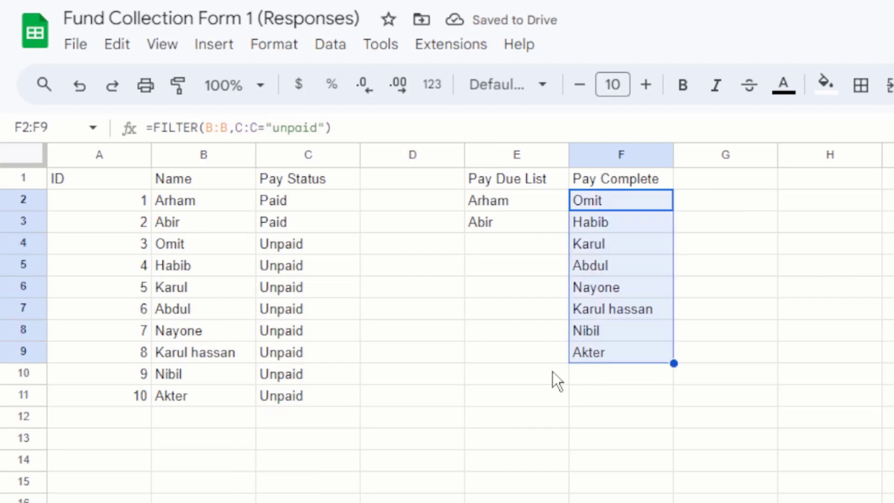
{"action": "left_click", "coordinate": [552, 372]}
{"action": "left_click", "coordinate": [686, 305]}
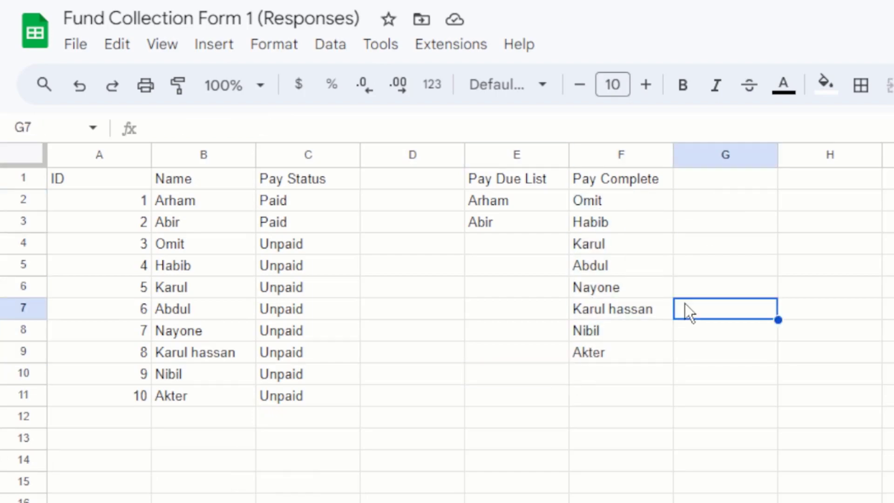